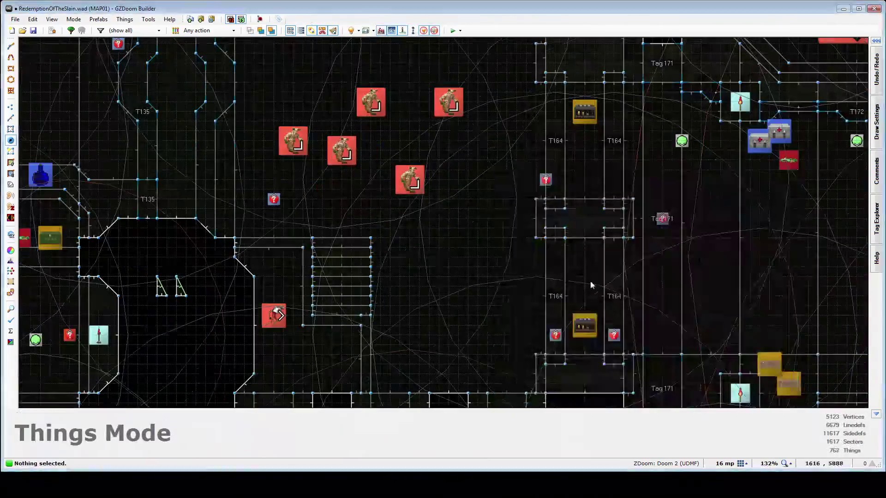
Review the Arch vile and monster spawn sequence in the PuzzleBattle script, leaving the script editor closed
right_click(584, 147)
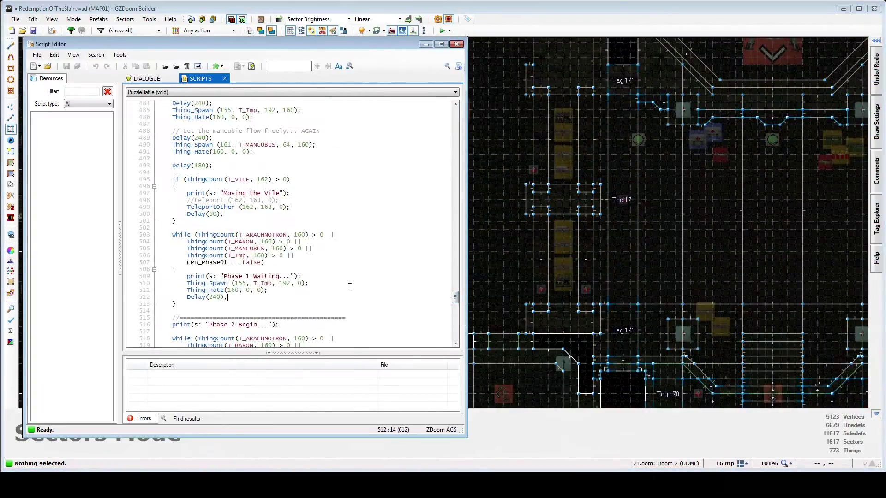
scroll(349, 287, down, 4)
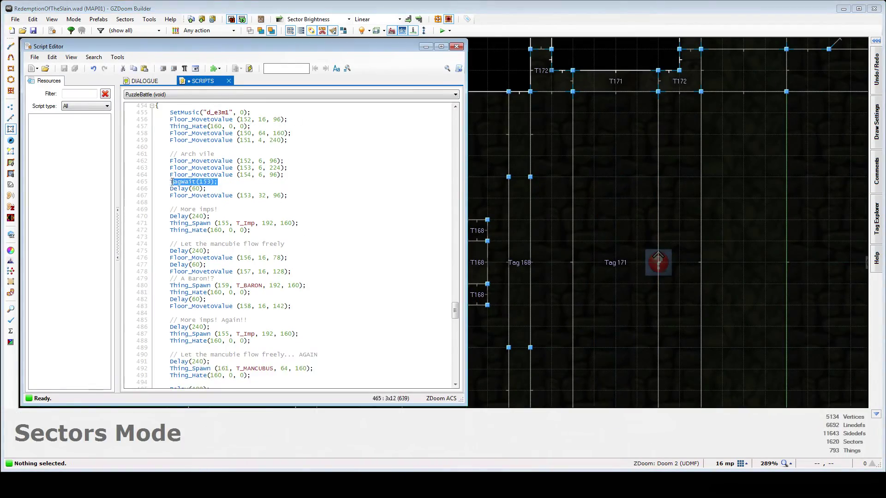
click(457, 46)
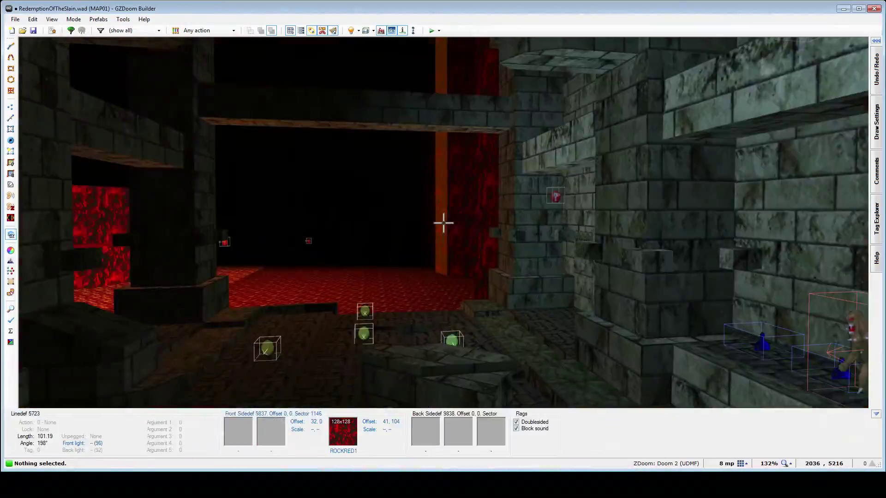
Save the map and open its script editor
right_click(406, 209)
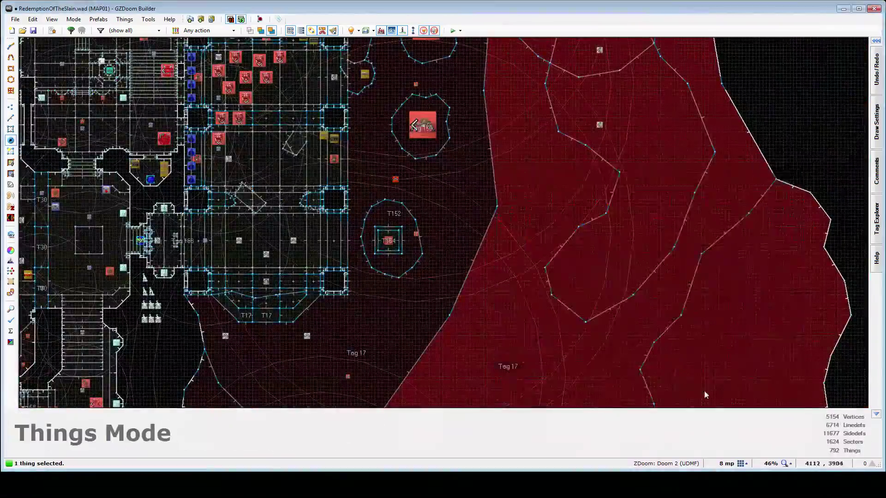
click(33, 31)
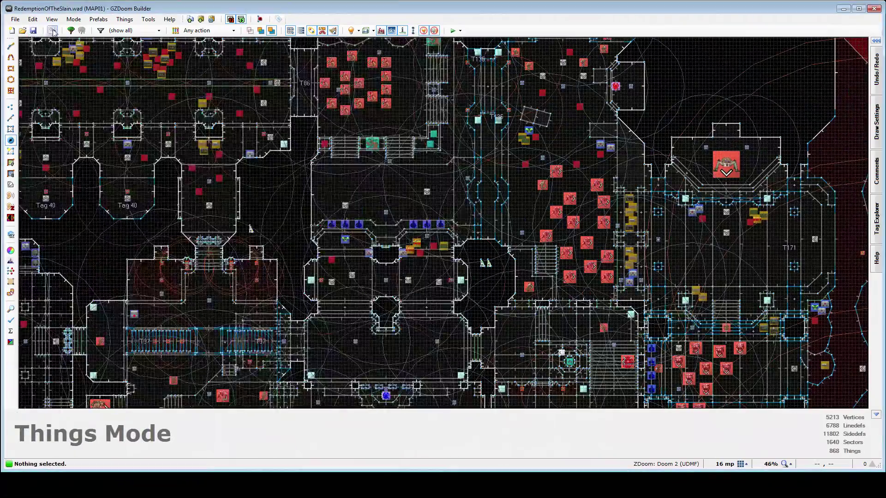
click(52, 30)
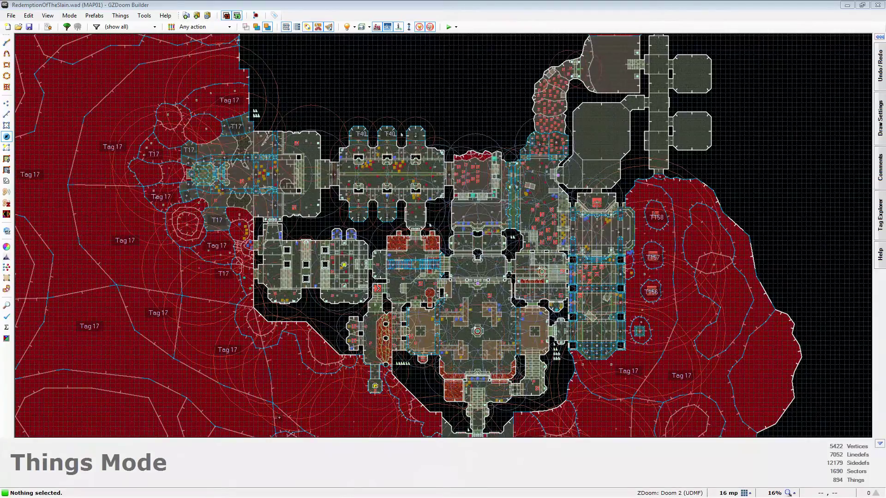
Examine the overall map layout, with the end of the PuzzleBattle script open beside the eastern battle hall
scroll(466, 310, down, 2)
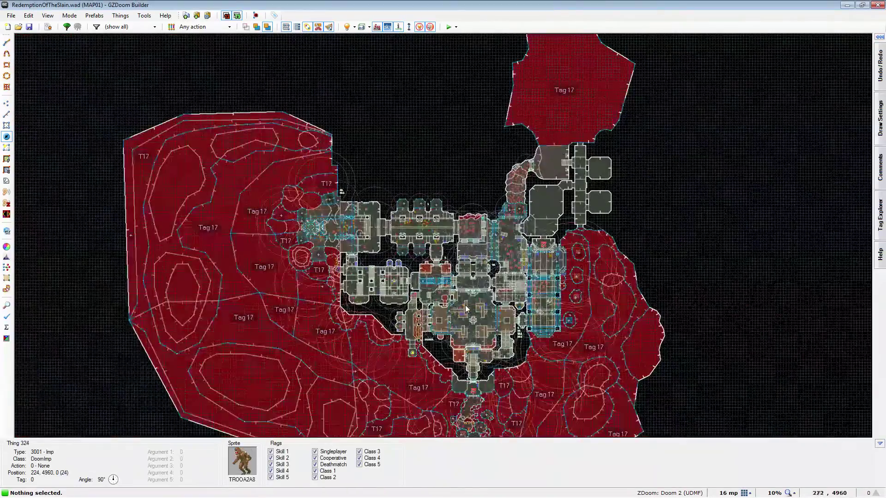
scroll(465, 308, down, 1)
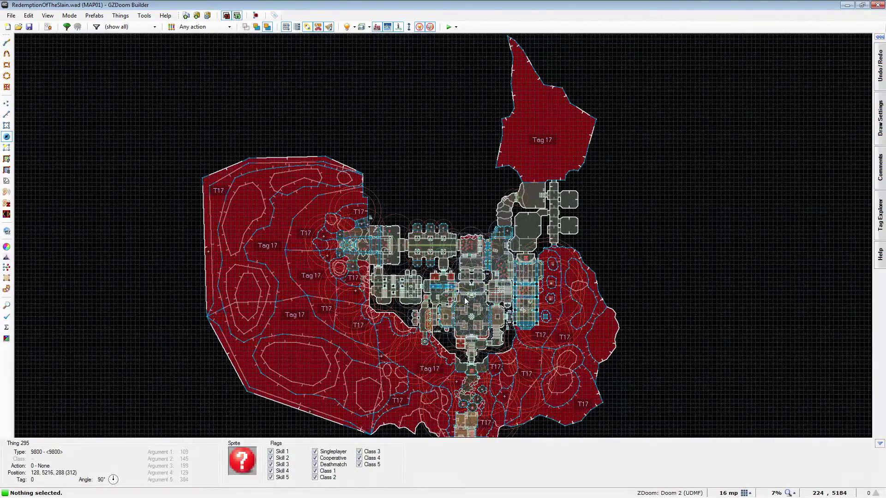
scroll(465, 300, up, 6)
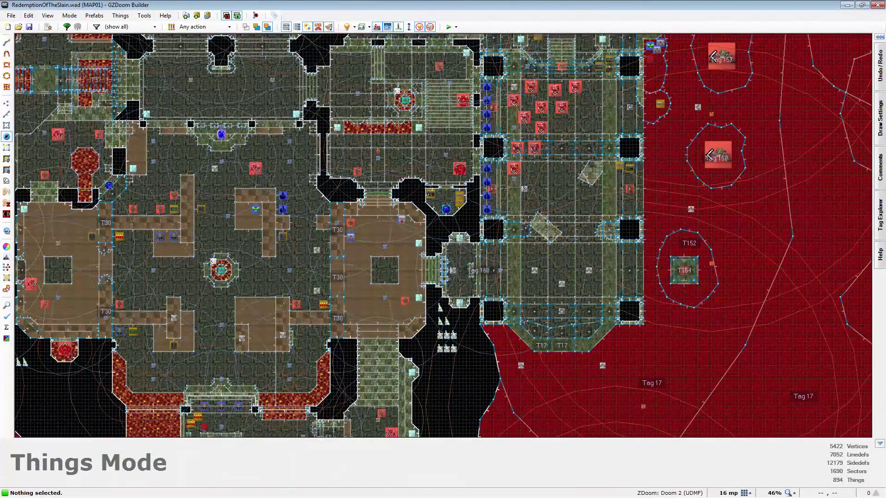
key(F10)
click(349, 231)
scroll(349, 231, up, 3)
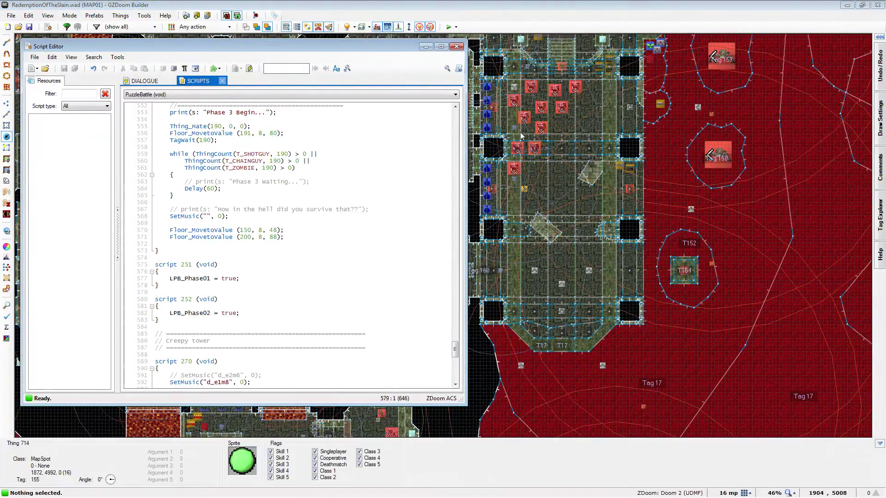
scroll(542, 245, down, 6)
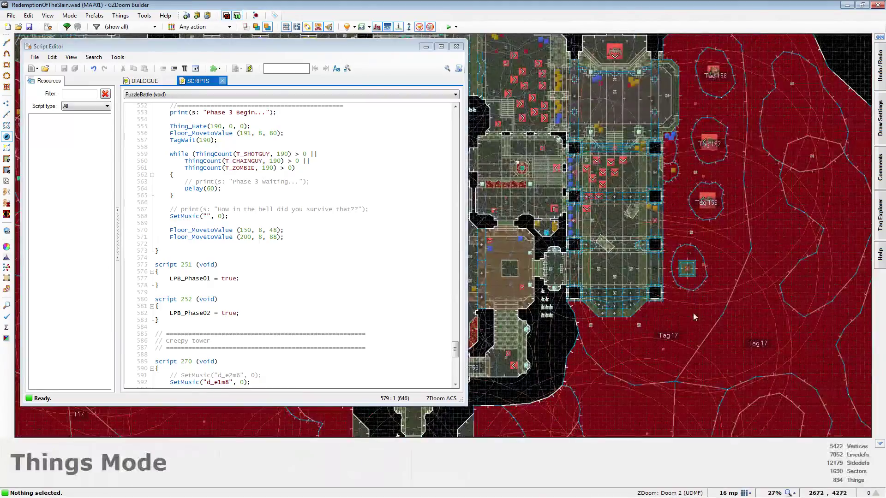
scroll(644, 391, up, 1)
scroll(634, 274, up, 1)
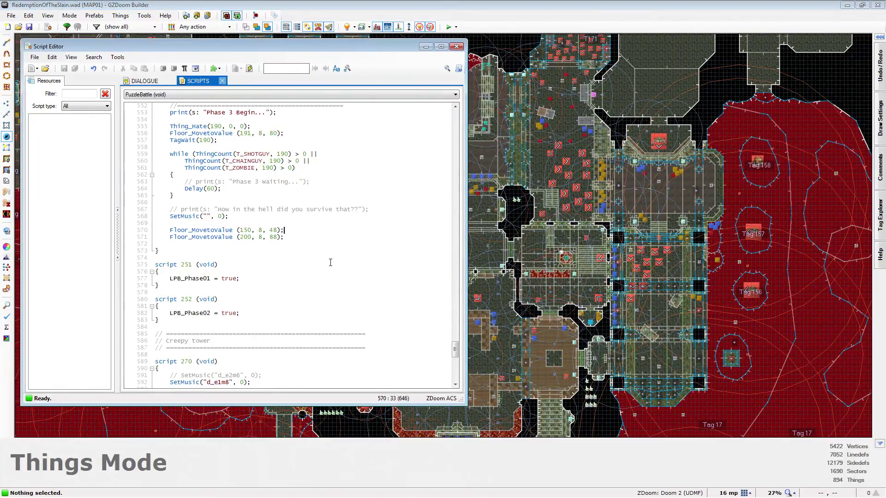
Comment out the "Phase 3 Begin..." print line in the PuzzleBattle script and save the map
click(297, 327)
scroll(297, 325, up, 1)
scroll(297, 325, up, 7)
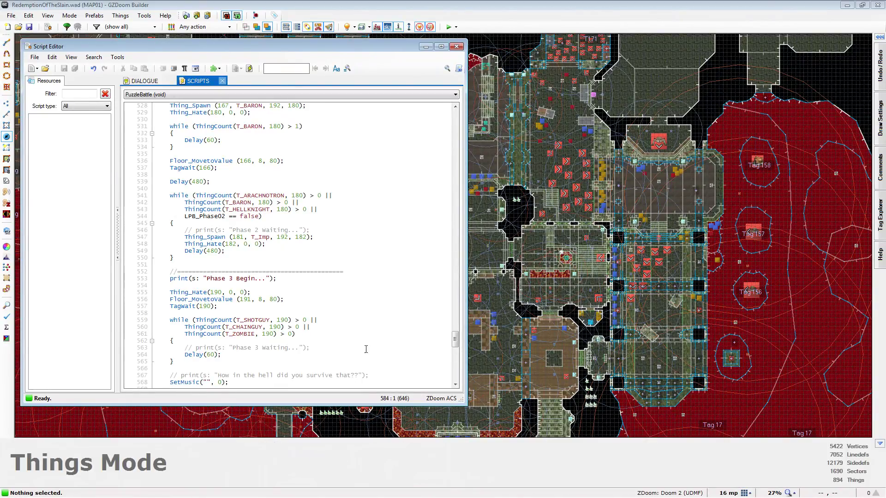
click(301, 244)
click(28, 28)
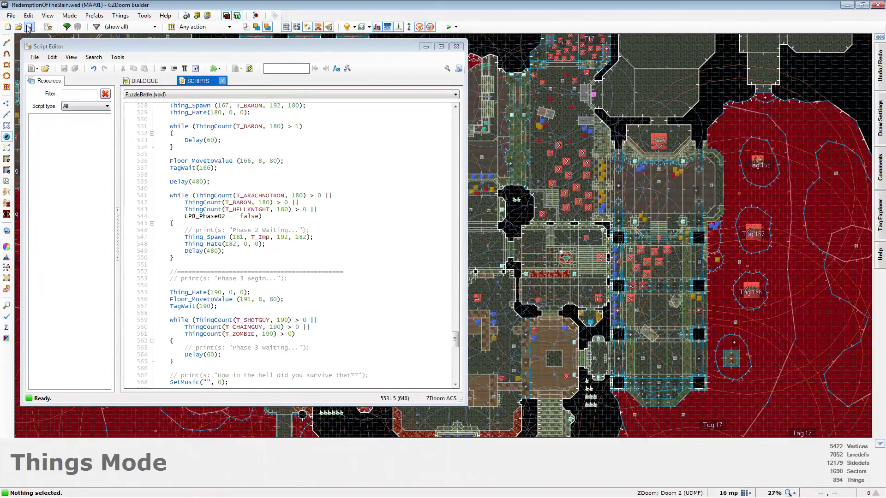
click(449, 19)
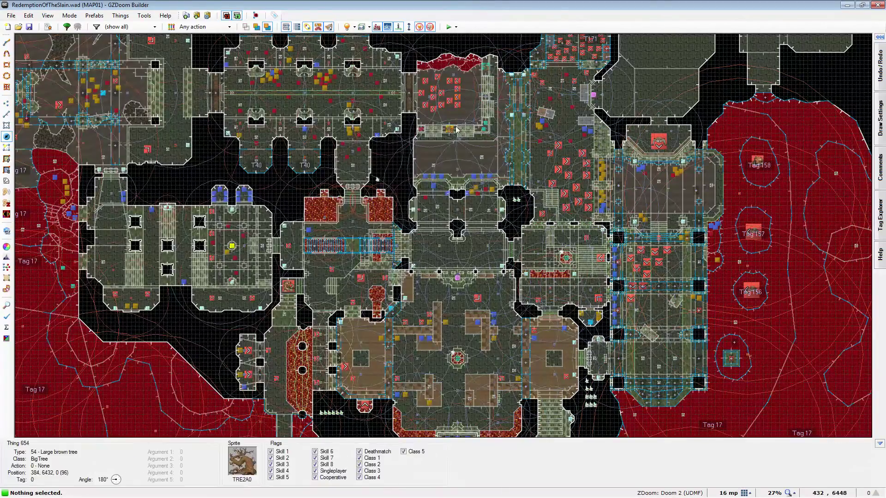
Examine the eastern battle hall and the rooms and monster-filled passage north of it in the 2D map
scroll(512, 86, down, 1)
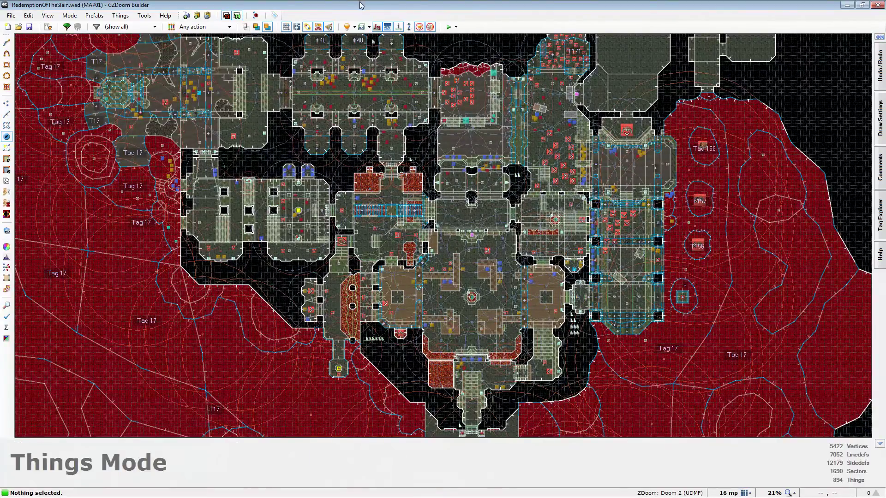
scroll(435, 176, down, 2)
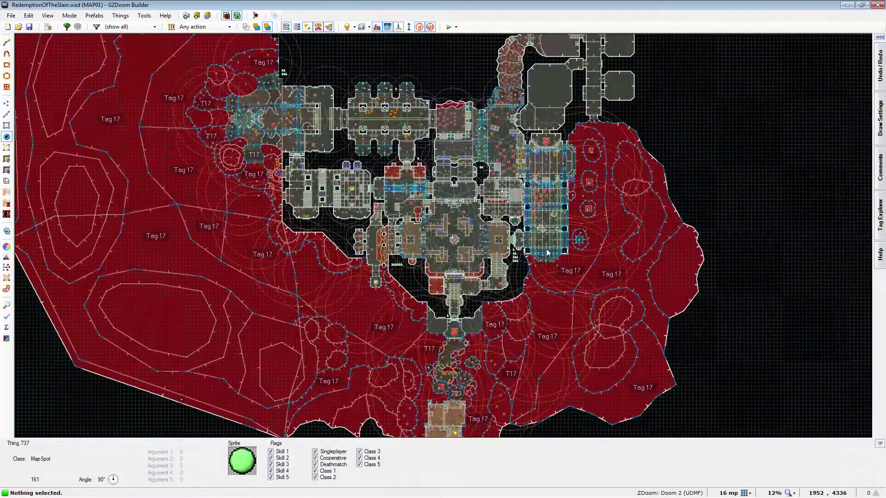
scroll(568, 196, up, 4)
scroll(490, 346, down, 4)
scroll(513, 230, up, 4)
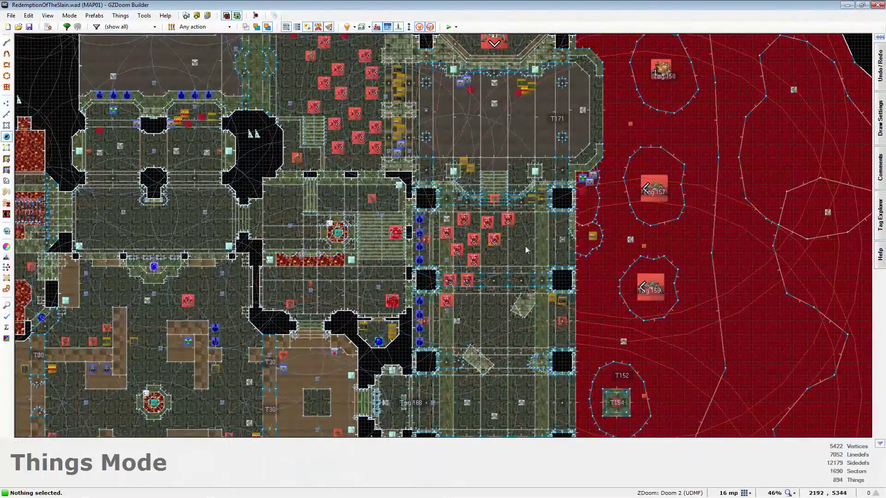
scroll(494, 348, down, 5)
scroll(495, 234, up, 4)
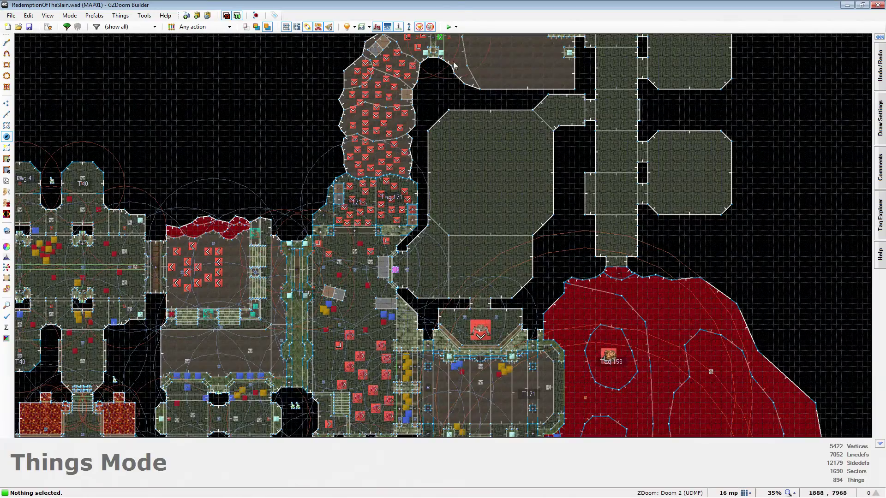
scroll(437, 146, down, 5)
scroll(447, 222, up, 11)
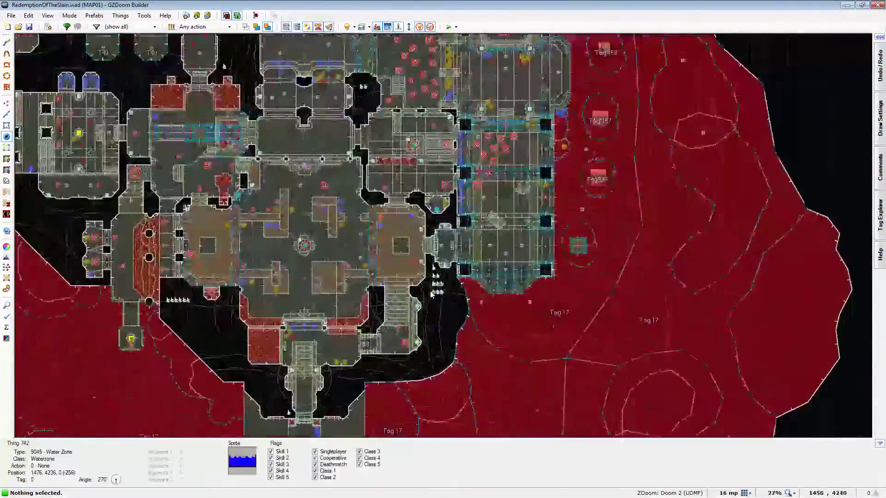
Switch to 3D visual mode and examine the skull switch, the demon-filled hall and the stone block in the lava
key(q)
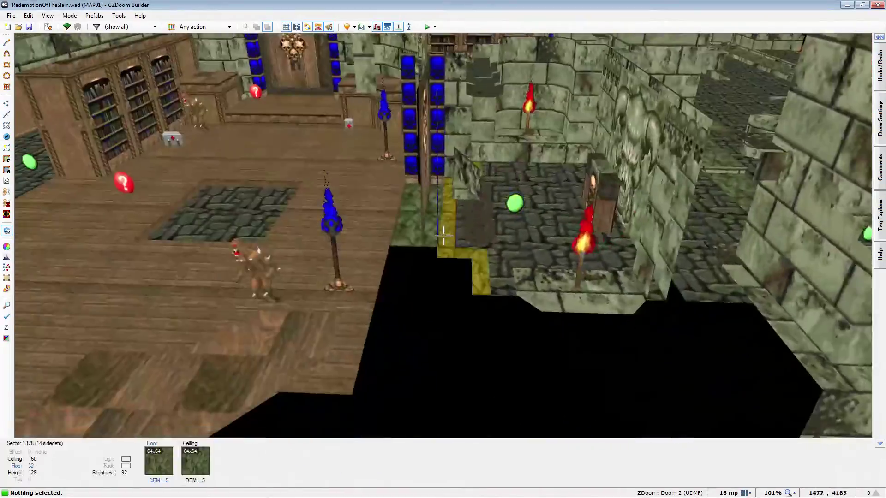
key(w)
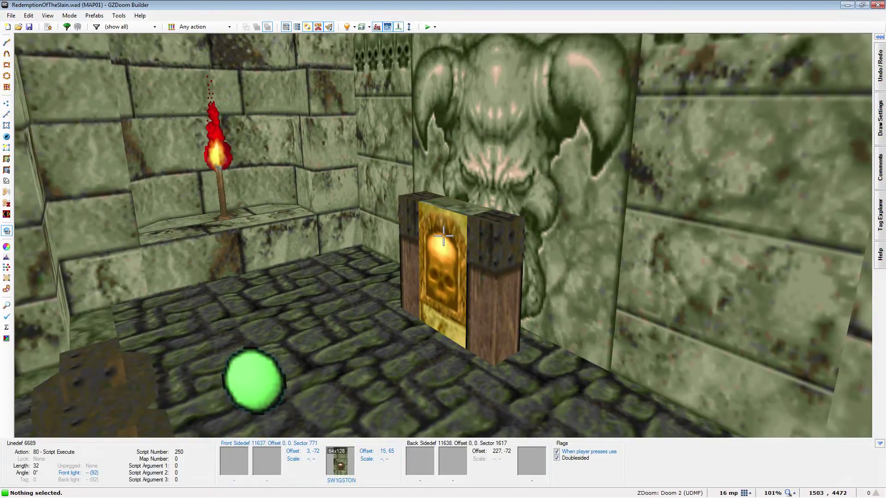
key(w)
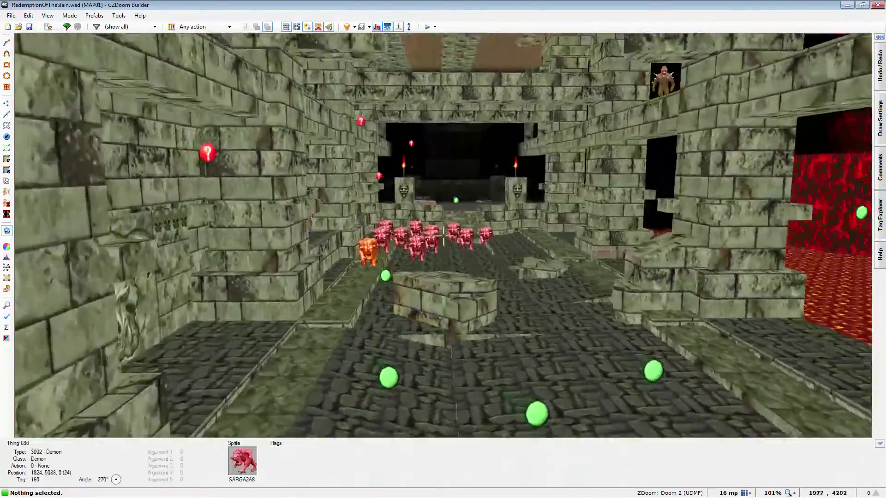
key(e)
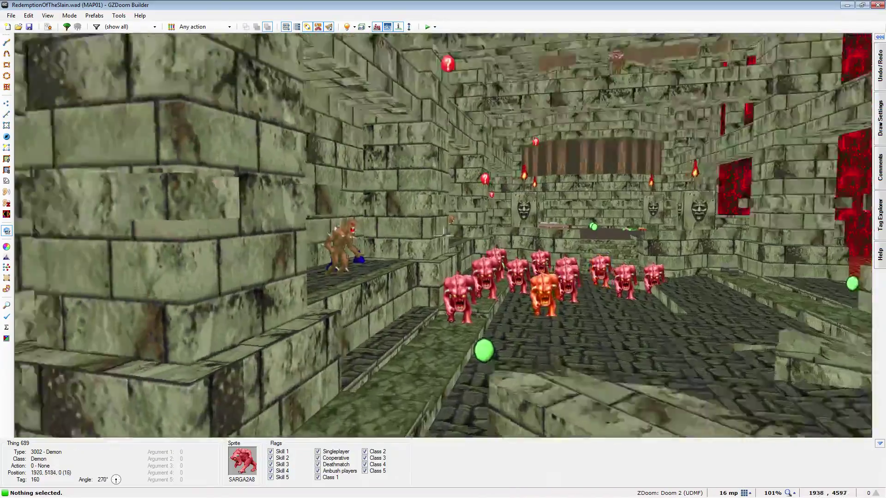
key(e)
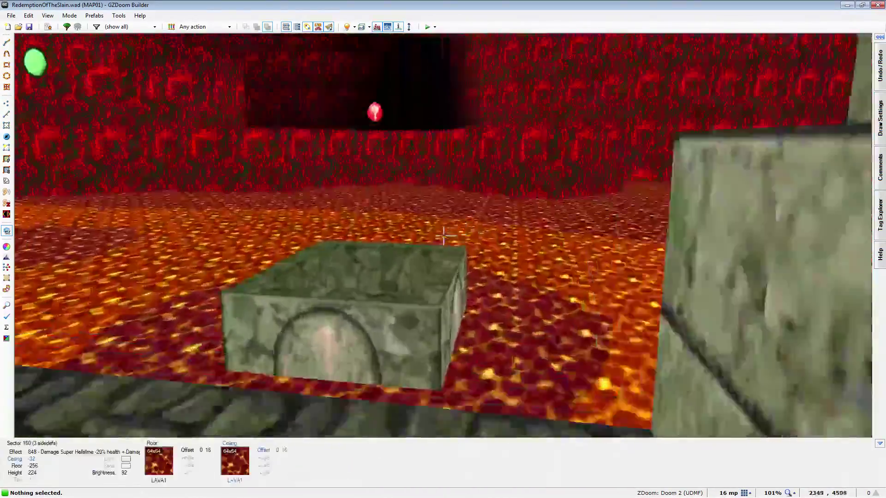
key(e)
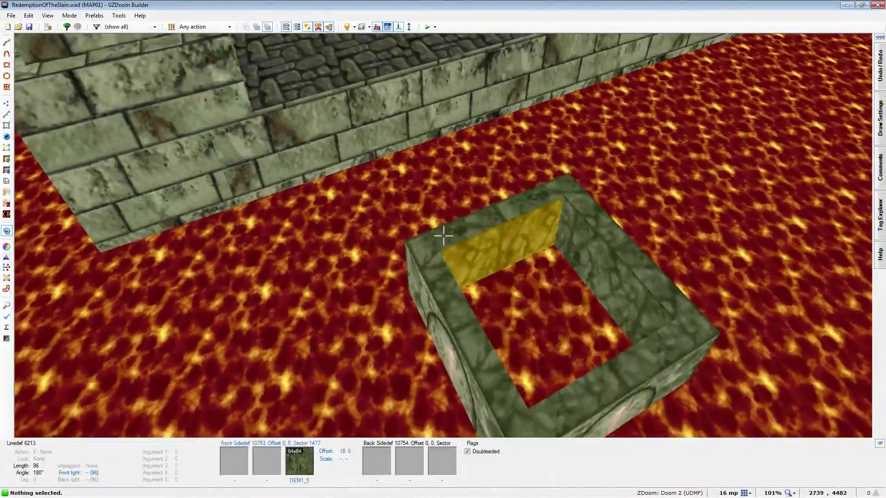
key(e)
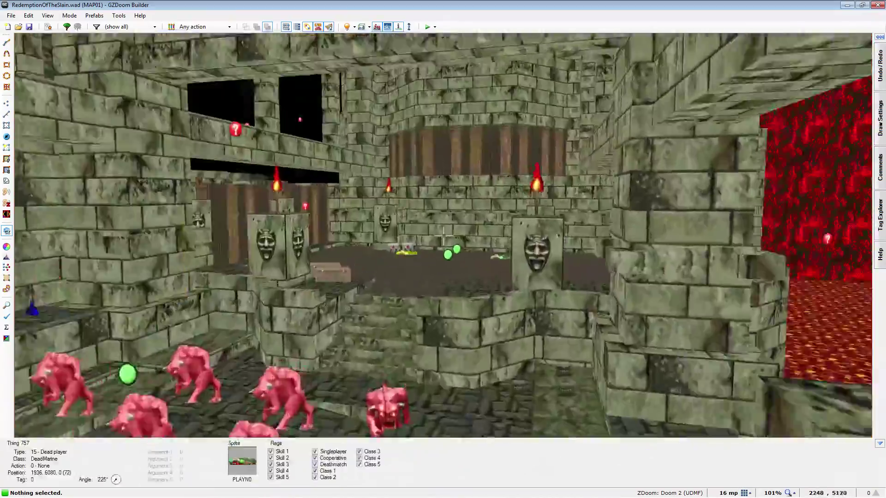
key(e)
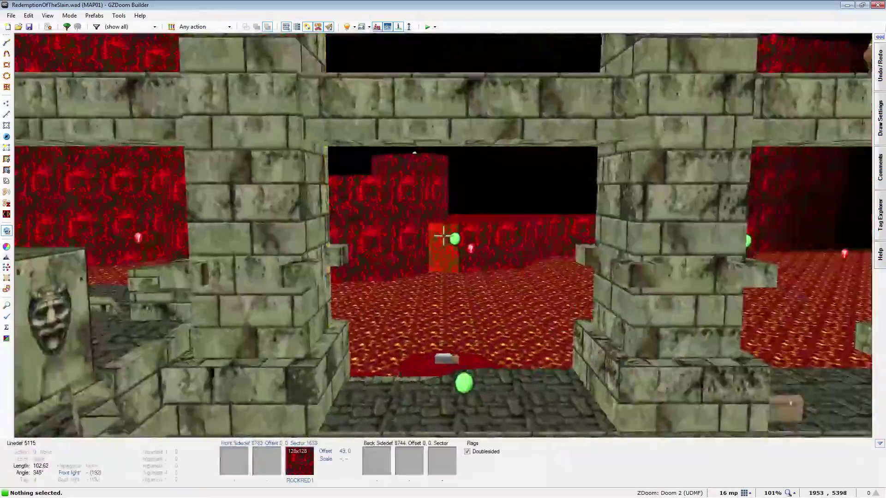
Examine the arachnotron pits beneath the lava and the battle hall as seen from the lava side
key(e)
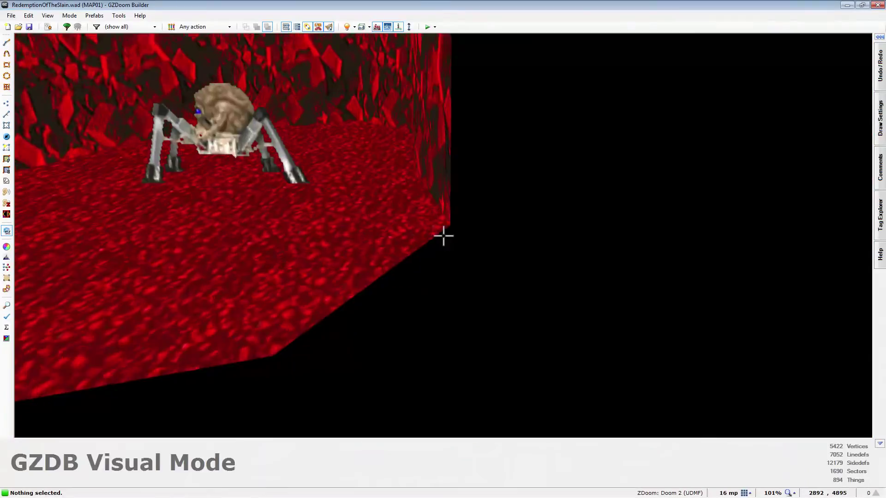
key(e)
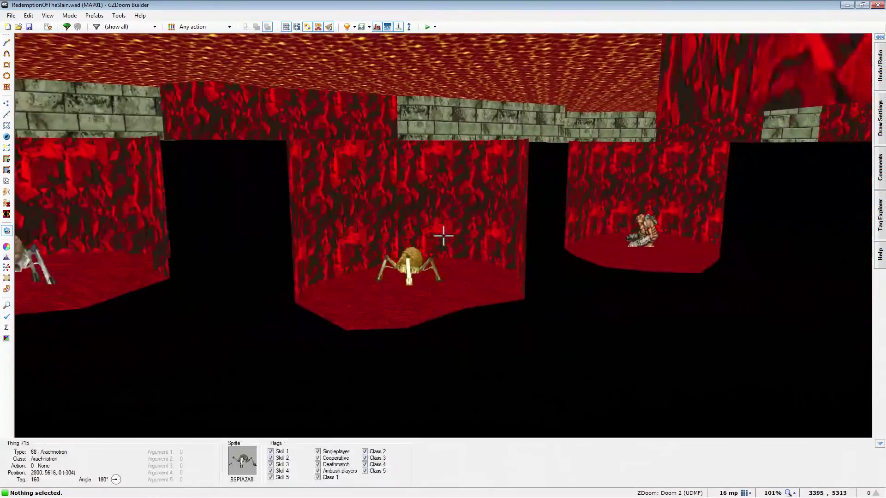
key(s)
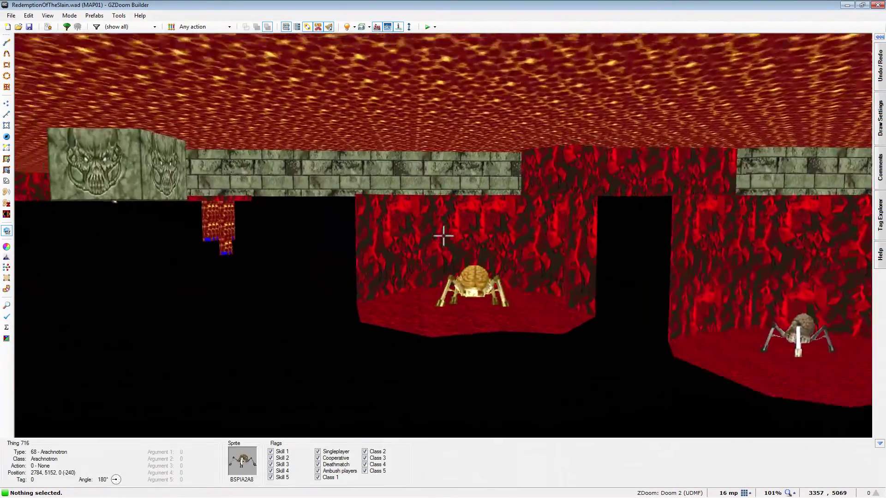
key(s)
key(e)
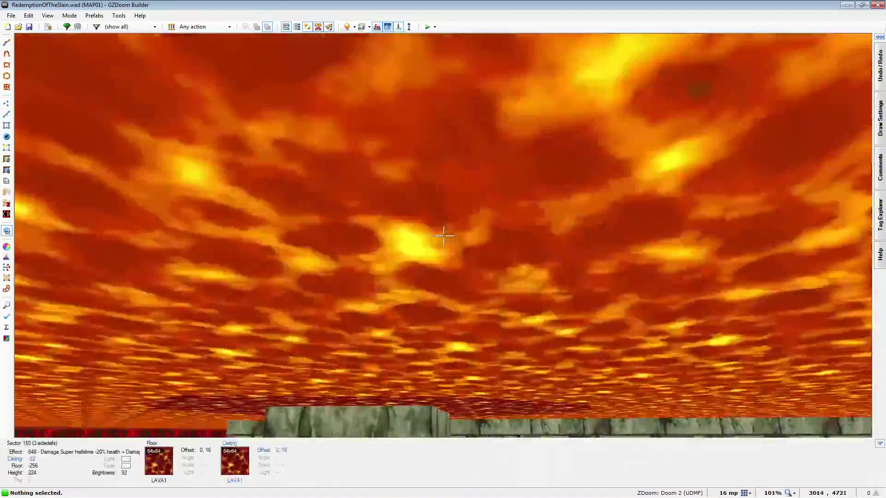
key(e)
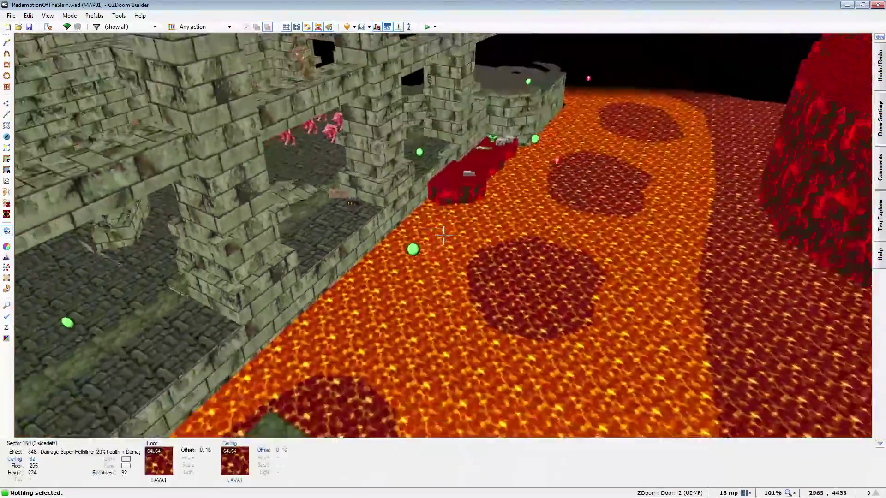
key(e)
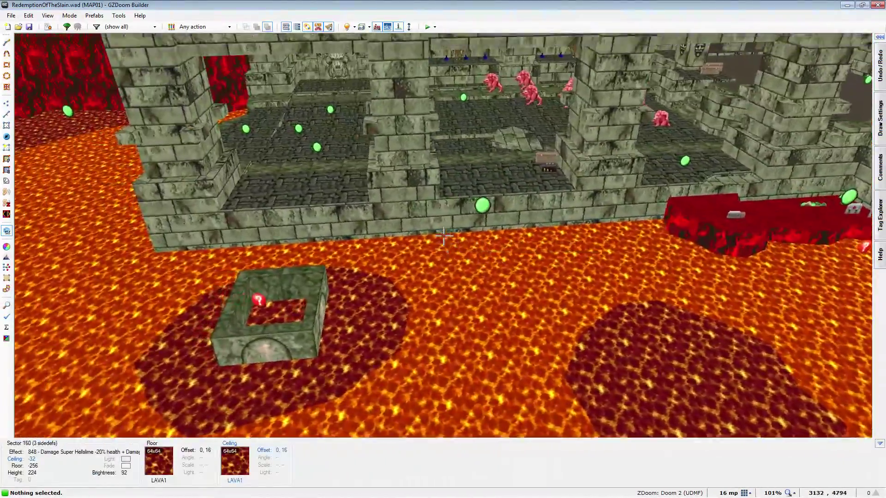
key(e)
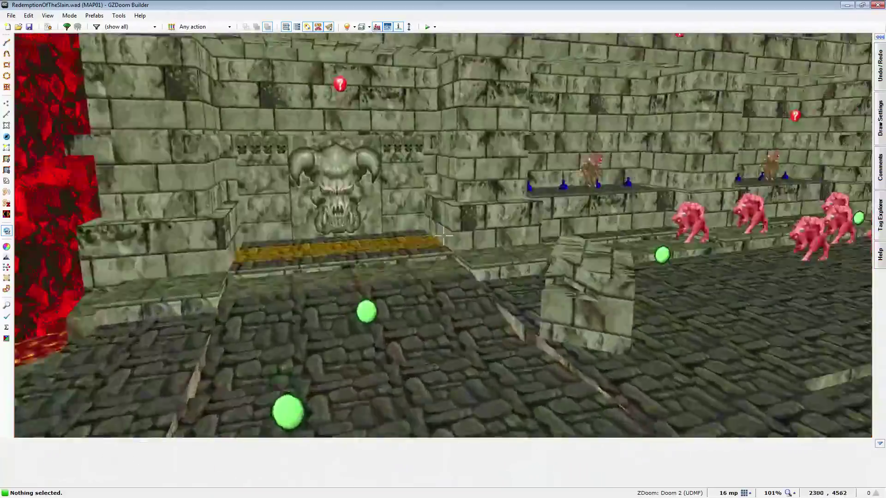
Examine the demon hall, the raised dirt-floored platform with its torch-topped pillars, and the arachnotron behind the wooden wall
key(e)
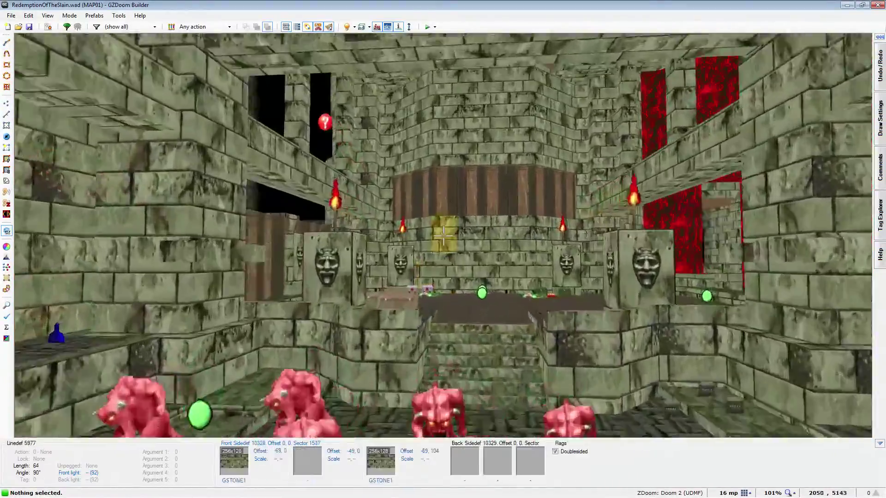
key(e)
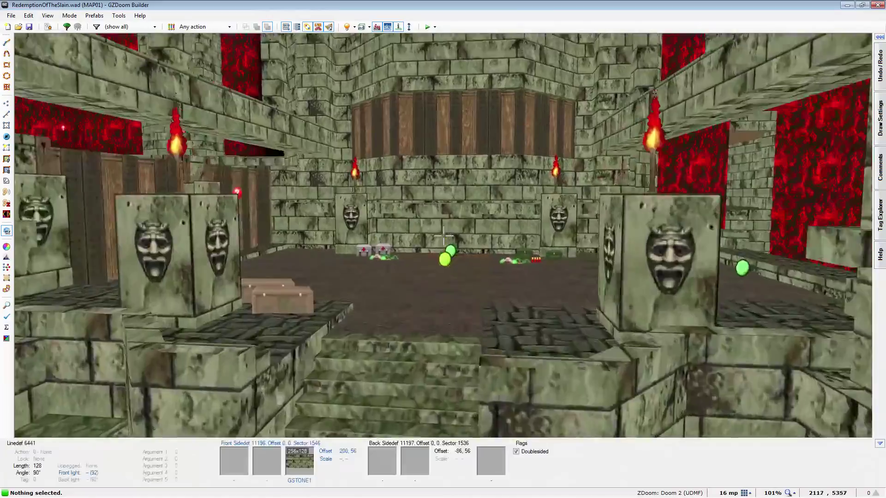
key(e)
key(e)
key(e)
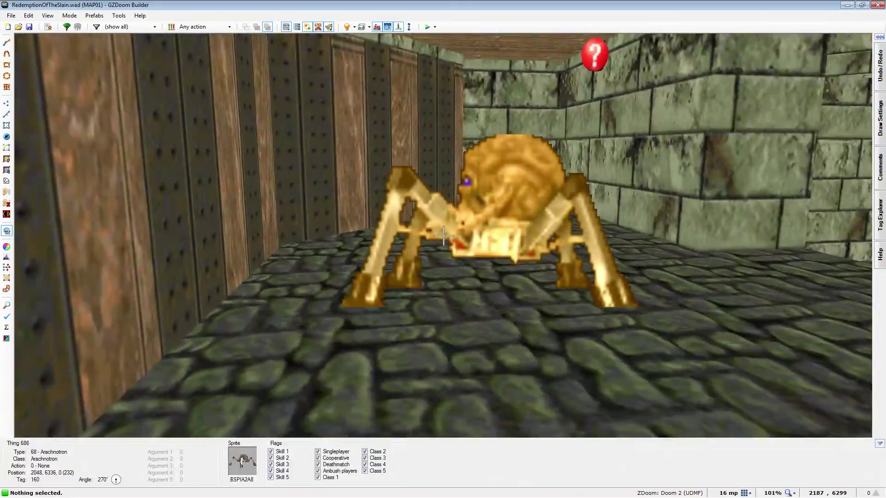
Examine the battle hall from the lava side and the red rock ledges holding the dead marine, medikits and armor
key(e)
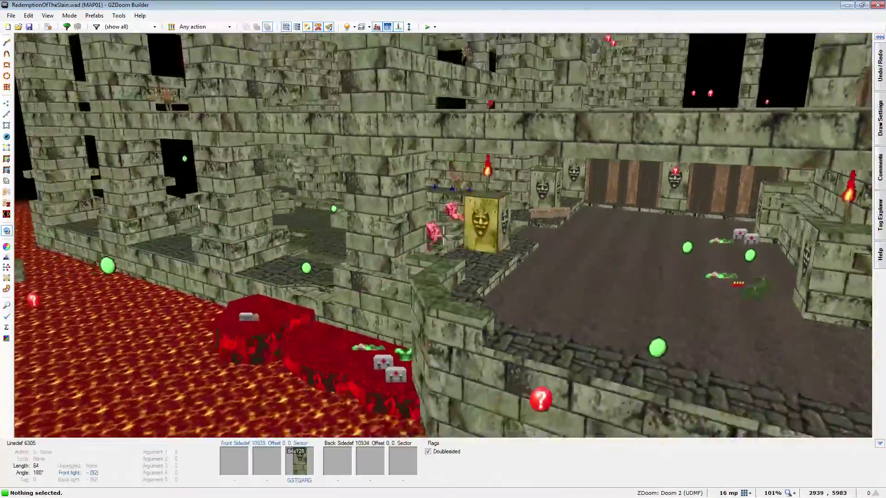
key(s)
key(e)
key(e)
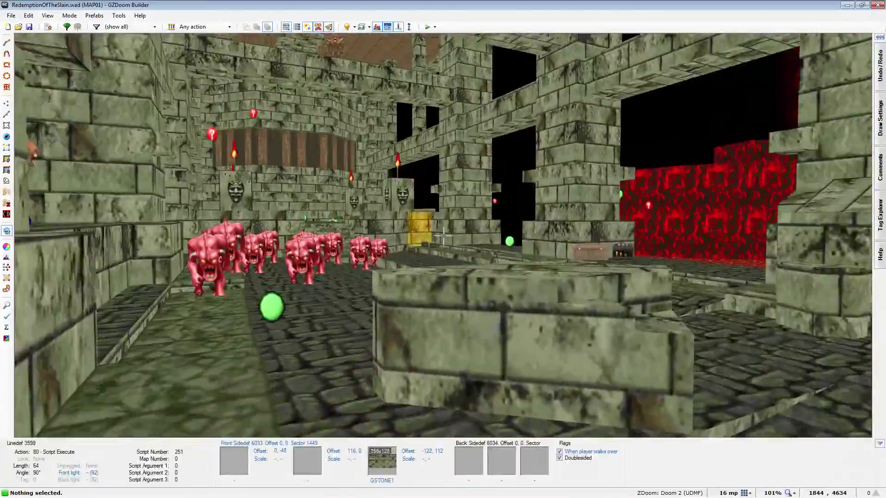
key(e)
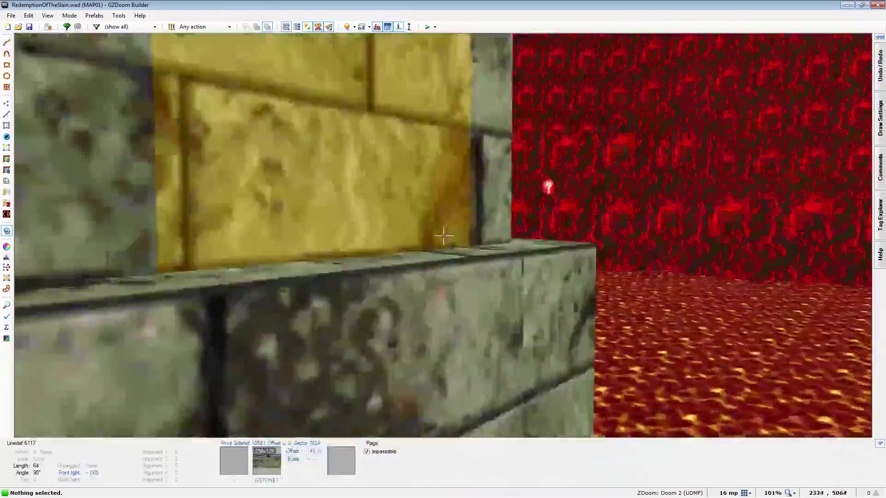
key(e)
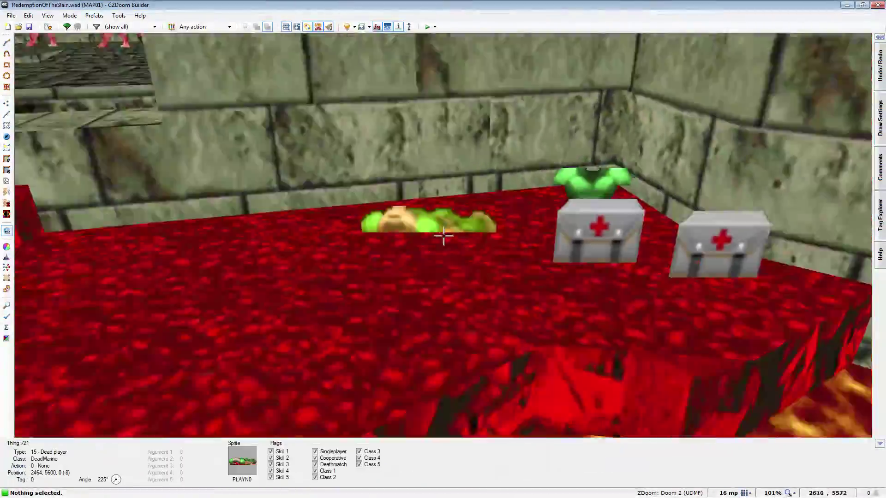
key(d)
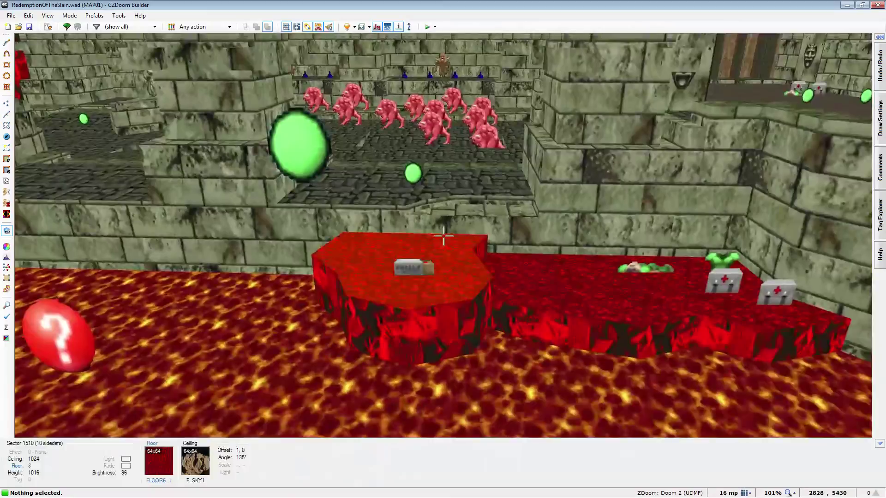
Examine the double wooden gates beside the raised platform and the cell charge pack and ammo boxes between them
key(e)
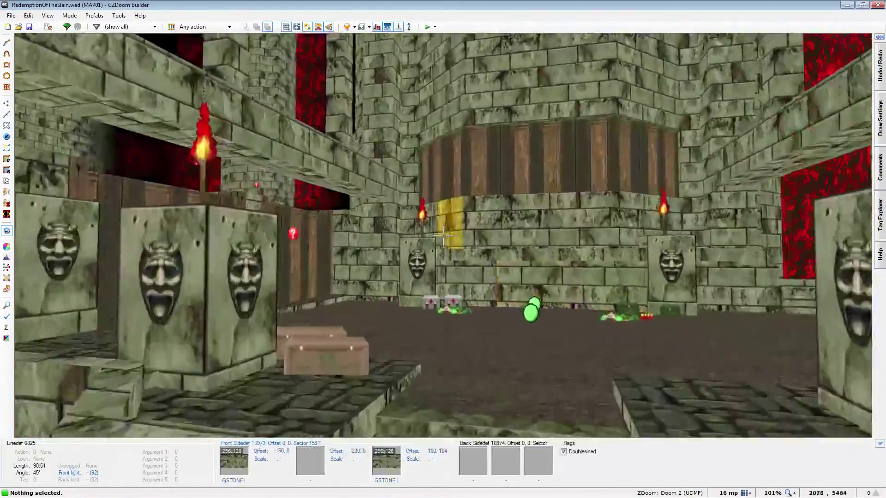
key(e)
key(d)
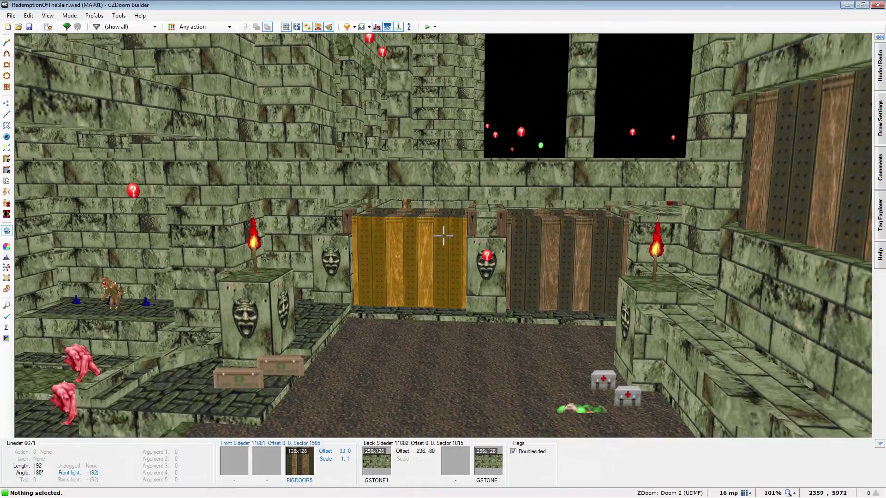
key(e)
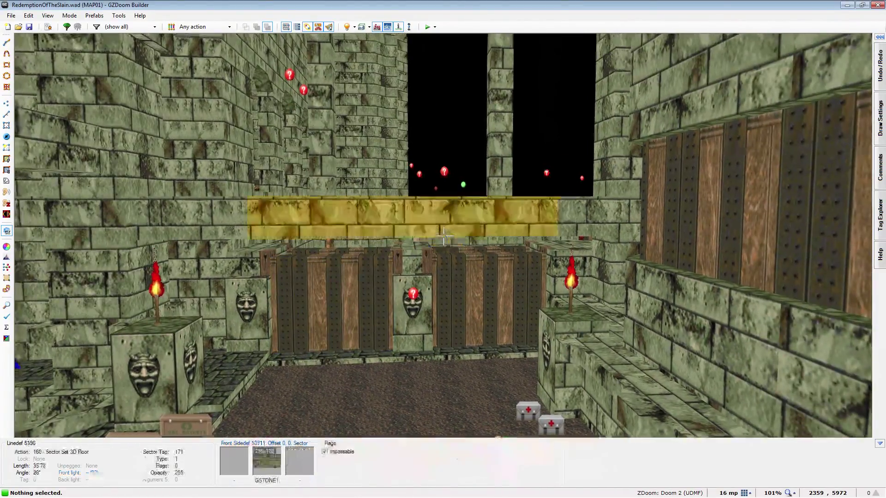
key(e)
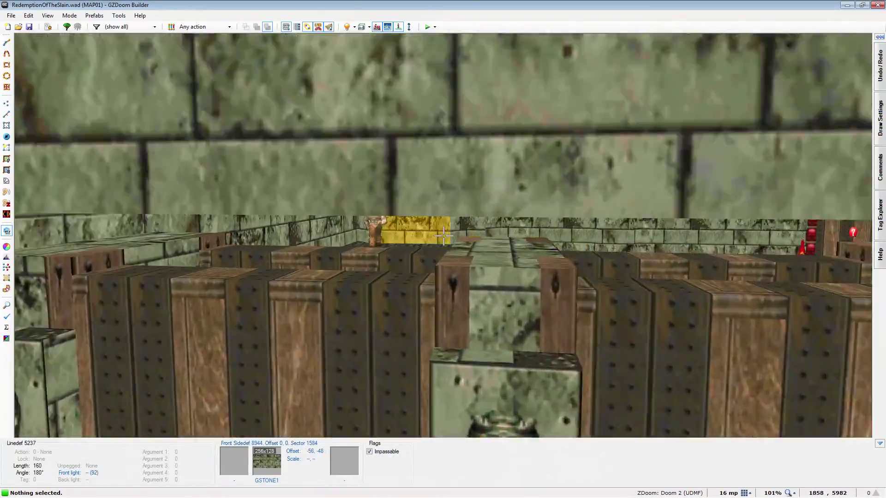
key(d)
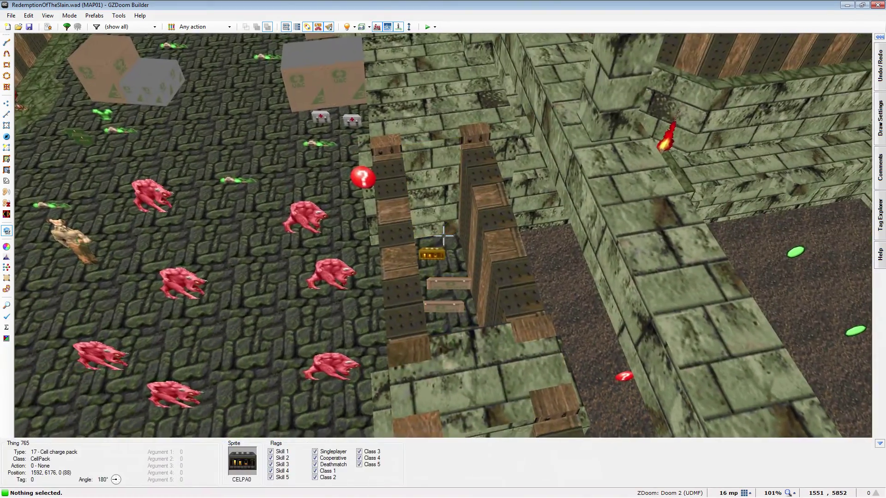
Examine the battle hall from its upper gallery and the demon courtyard behind the wooden gates, including its stairs and crates
key(e)
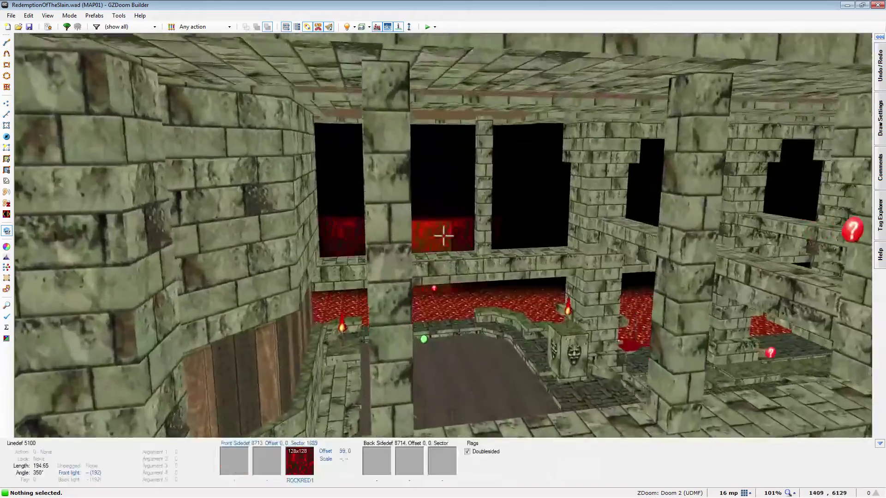
key(e)
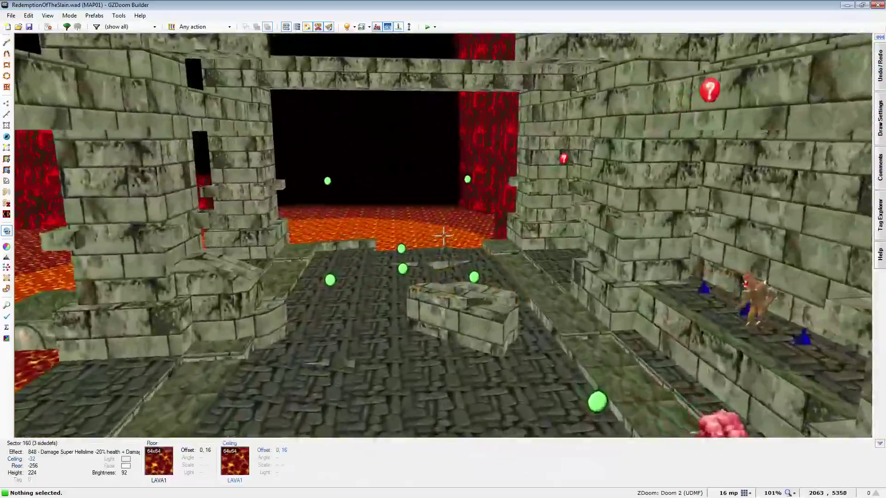
key(e)
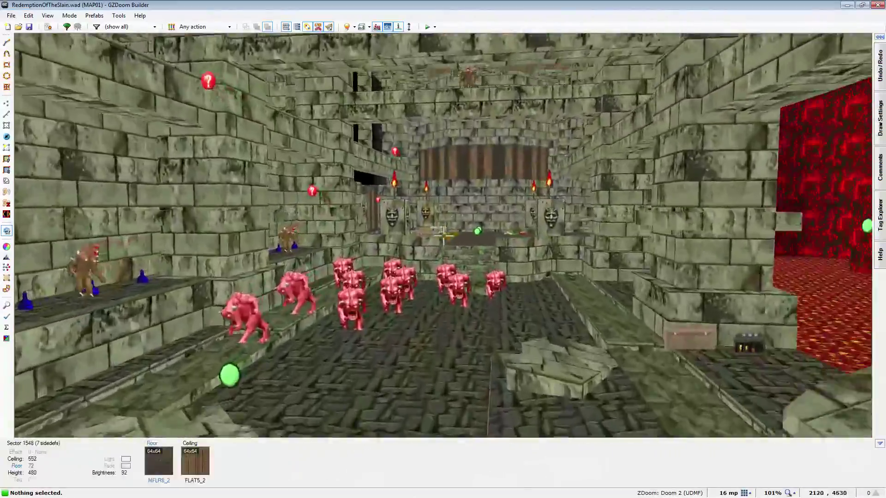
key(e)
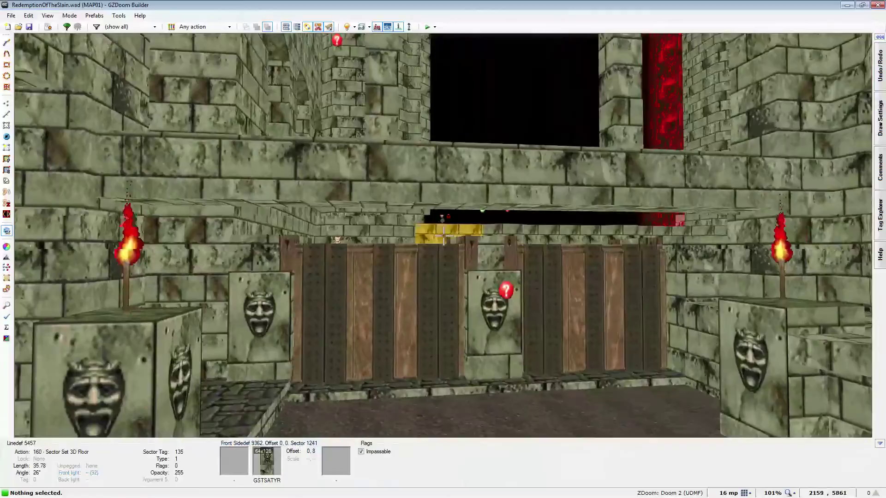
key(e)
key(d)
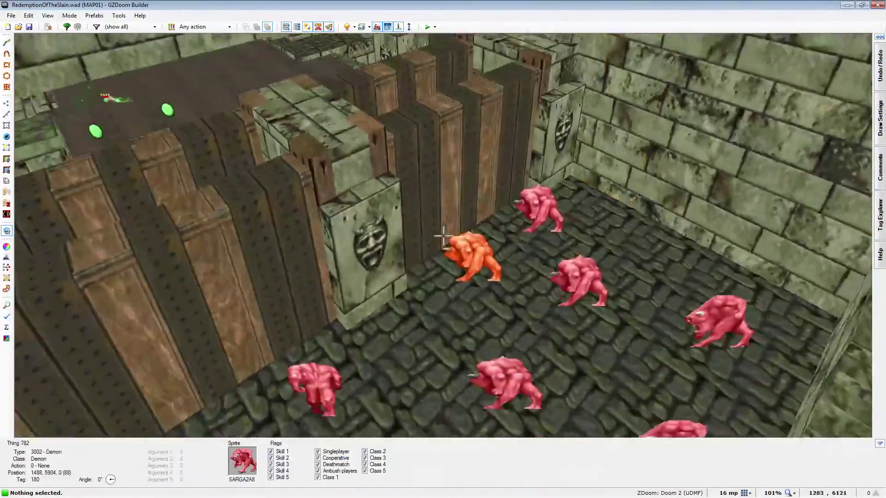
key(s)
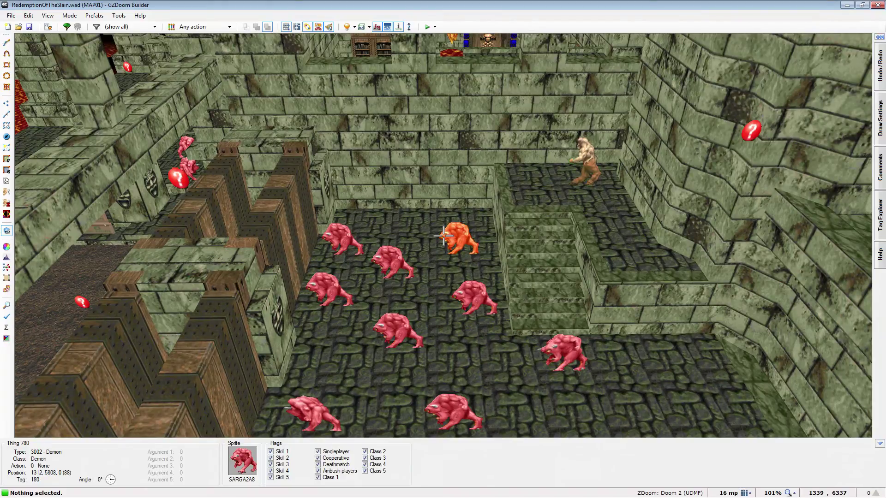
key(e)
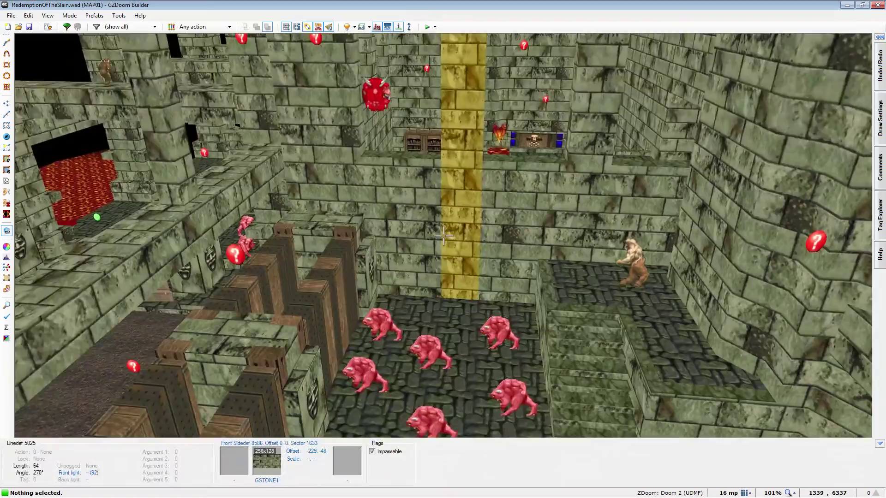
key(e)
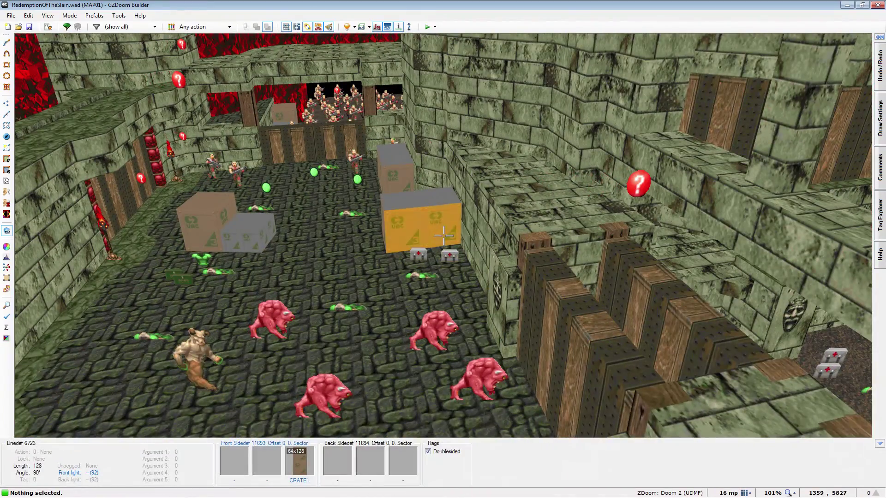
key(e)
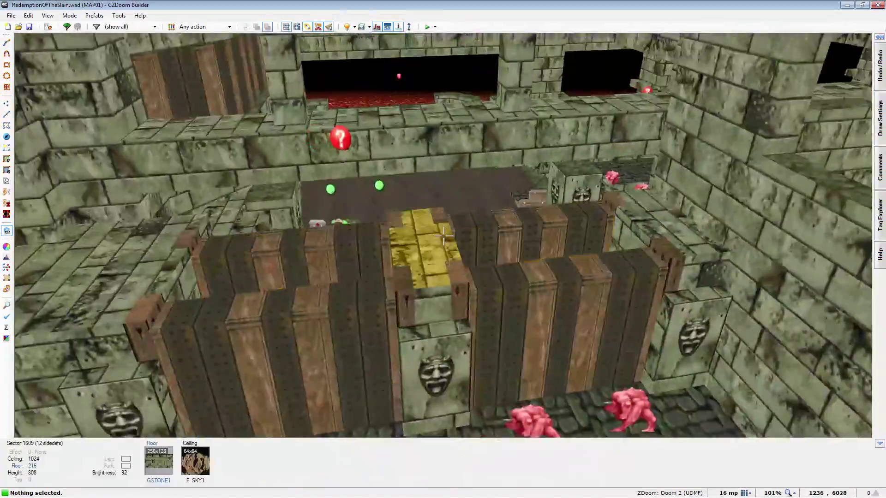
Trace the route from the demon hall through the wooden gates to the demons, dead marines and crates in the courtyard
key(f)
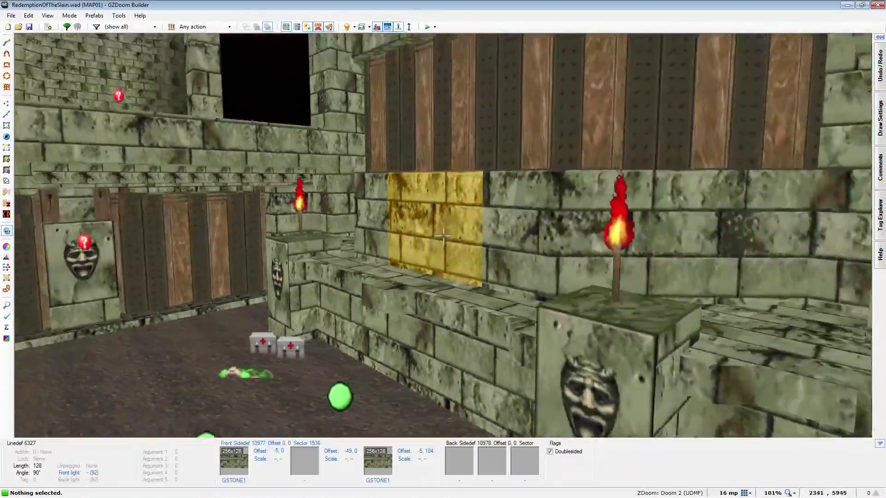
key(f)
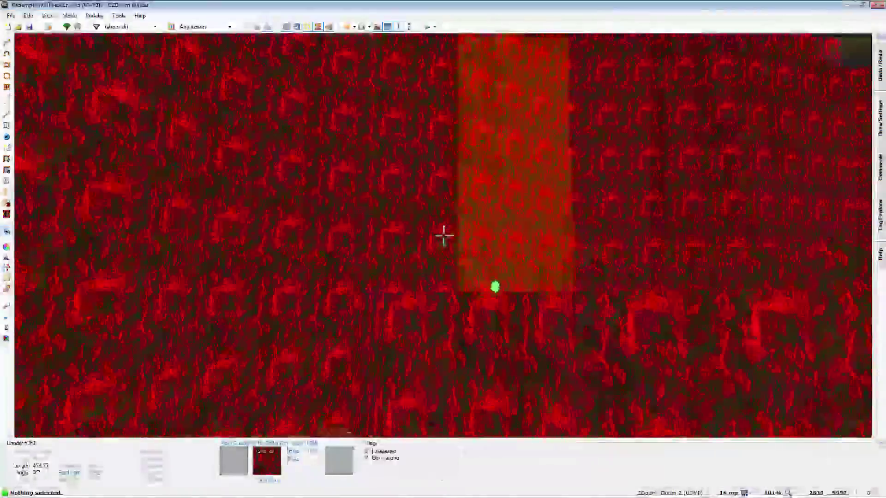
key(f)
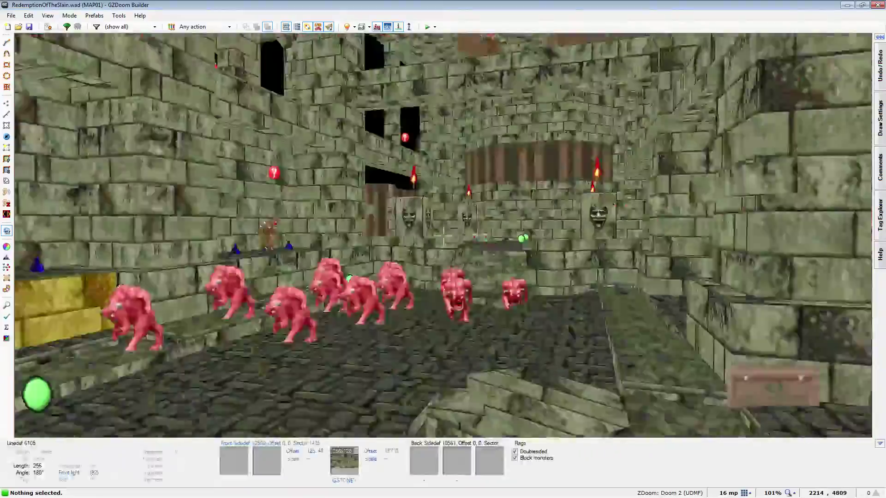
key(e)
key(d)
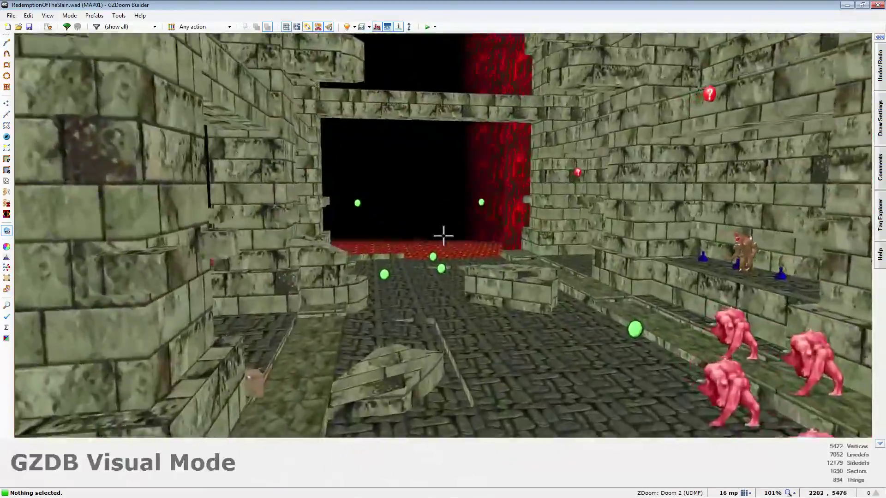
key(e)
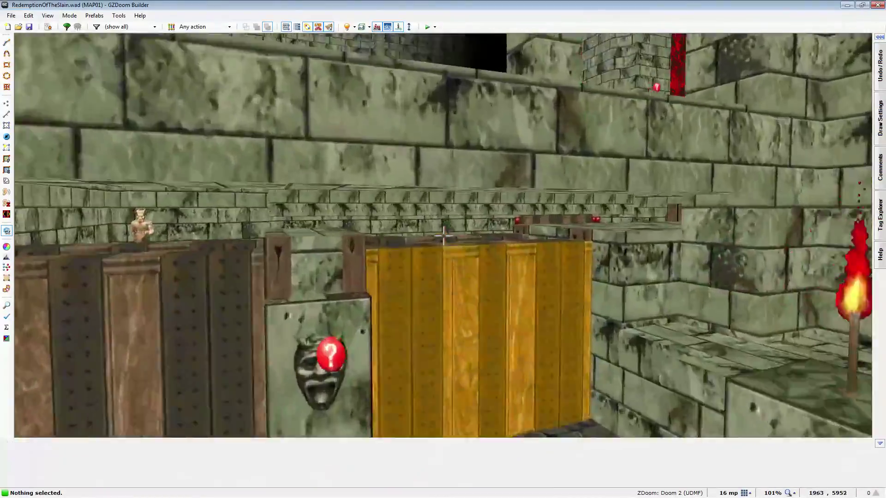
key(e)
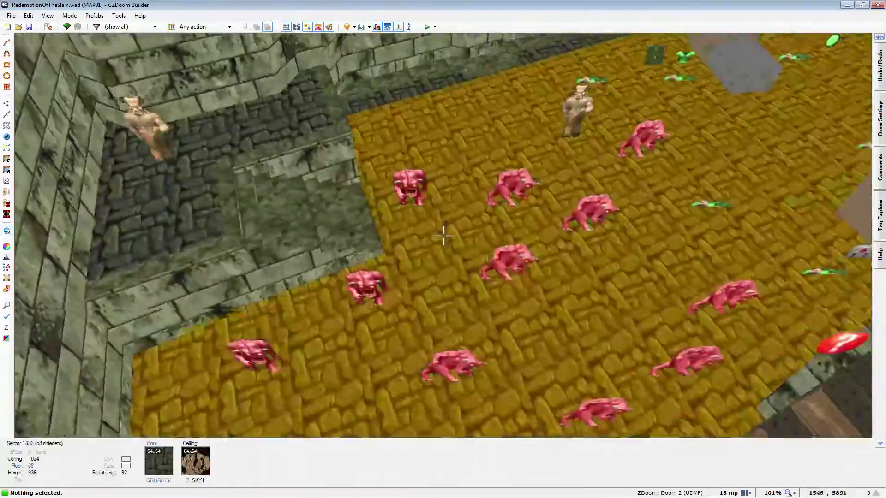
key(e)
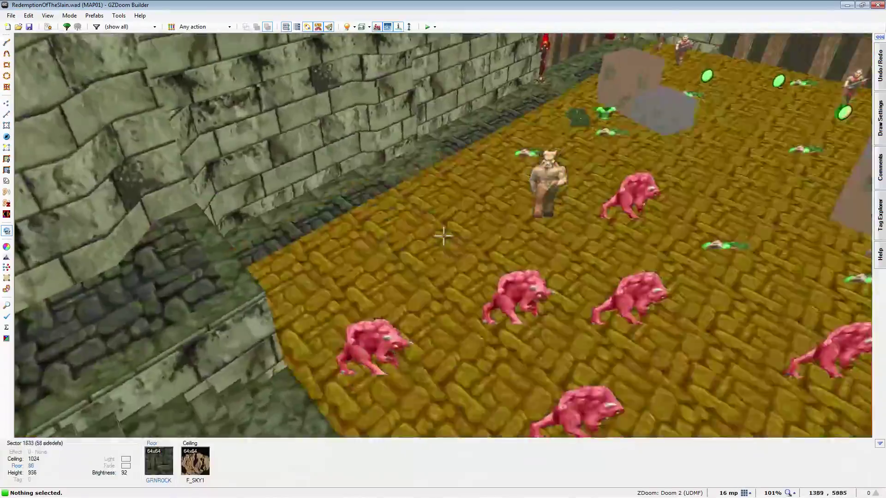
key(e)
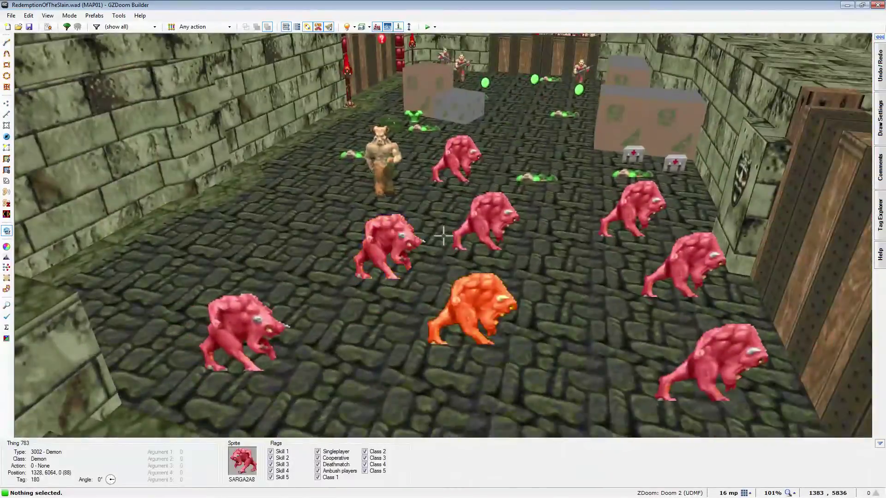
key(e)
key(s)
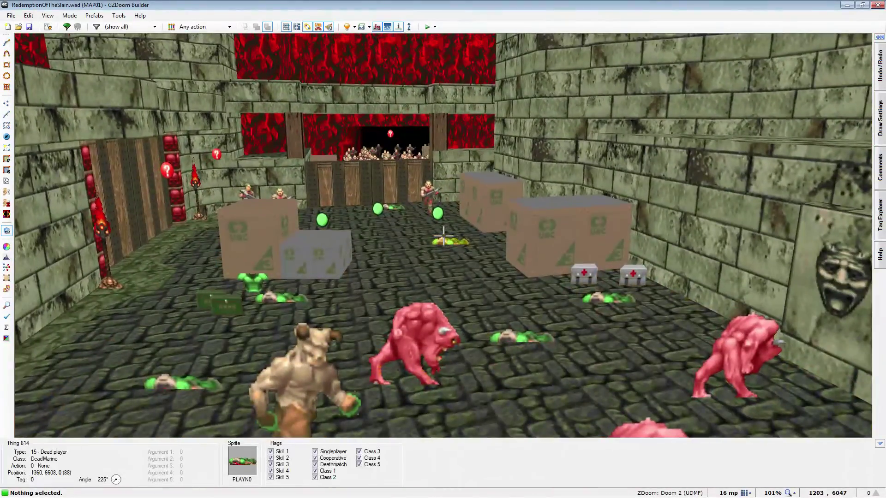
Turn off full brightness and examine the actual lighting of the gates, the lava-side hall and the crate-filled courtyard
key(b)
key(w)
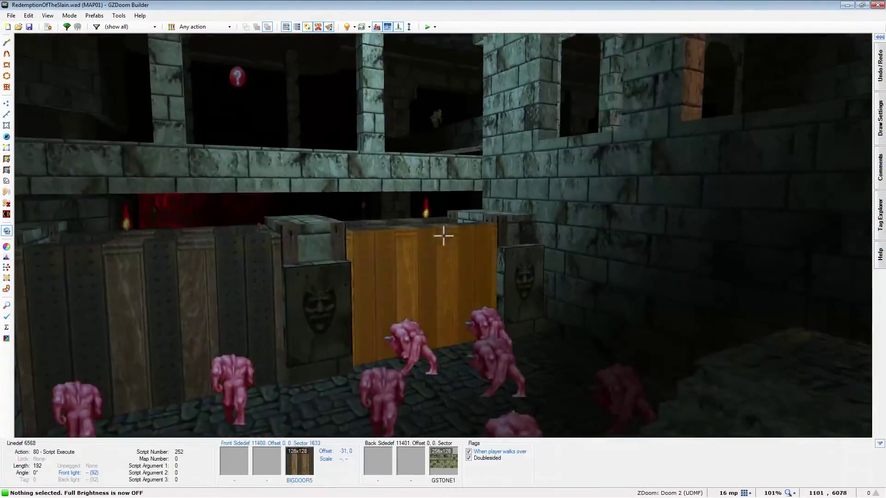
key(e)
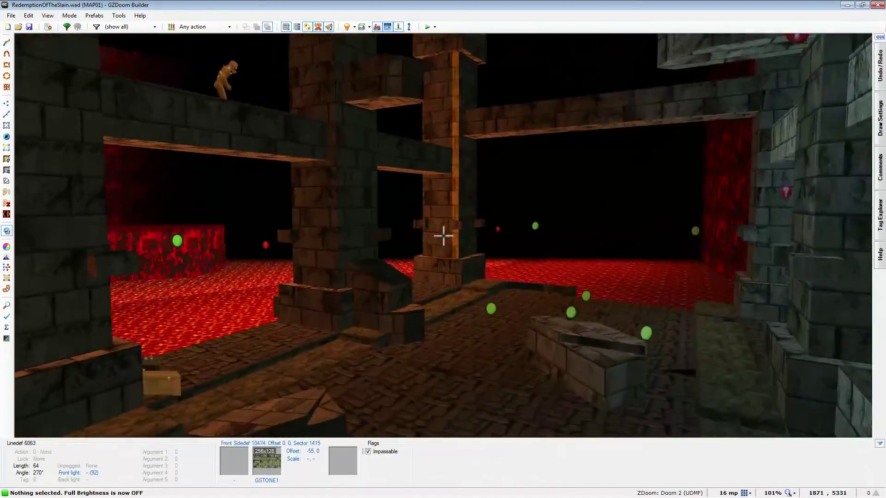
key(e)
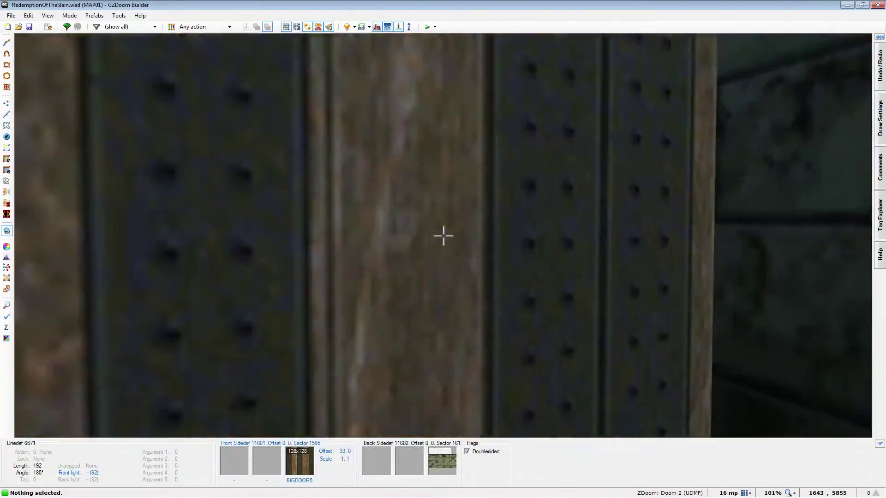
key(e)
key(d)
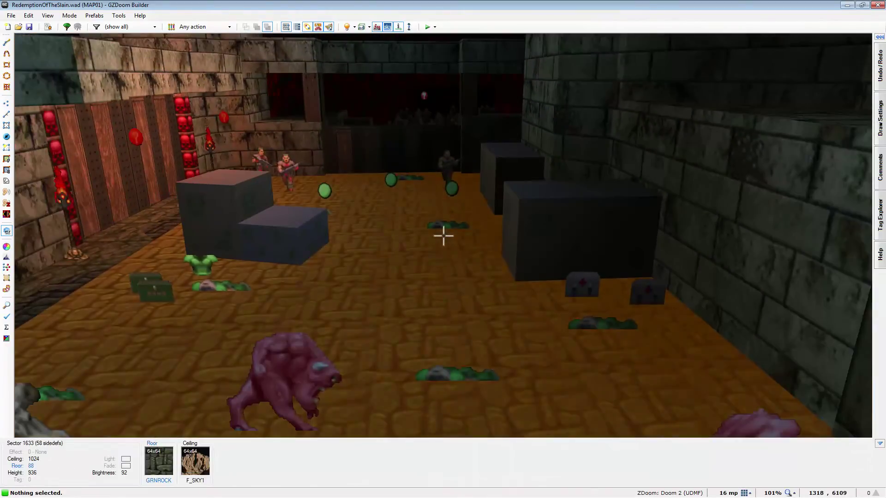
Examine the crate-filled courtyard, its pickups and dead marines, the skull-framed wooden gate and the wooden barrier at the far end
key(e)
key(d)
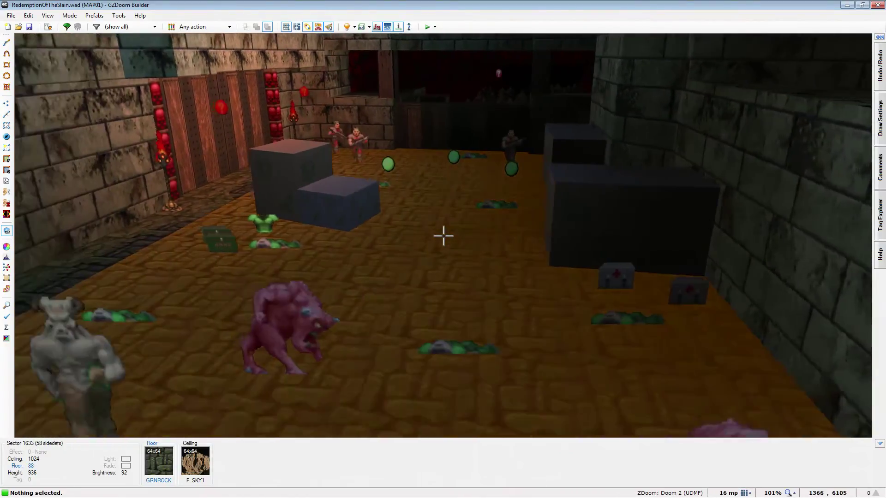
key(e)
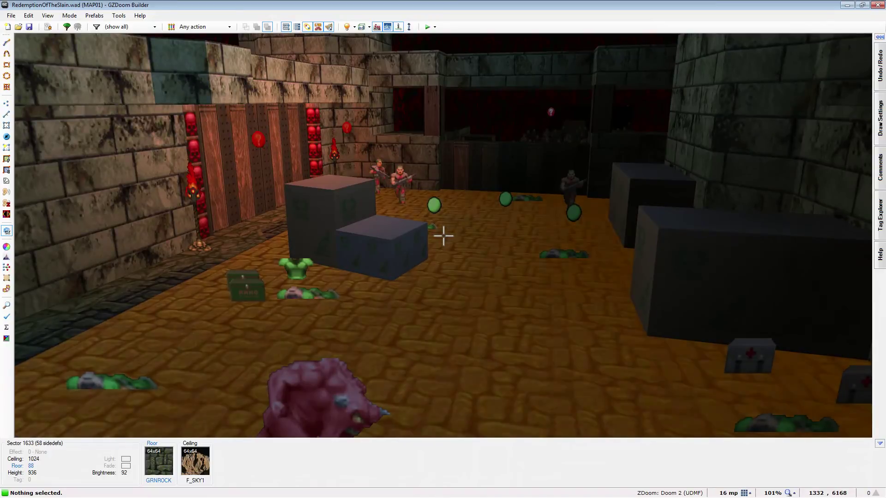
key(f)
key(s)
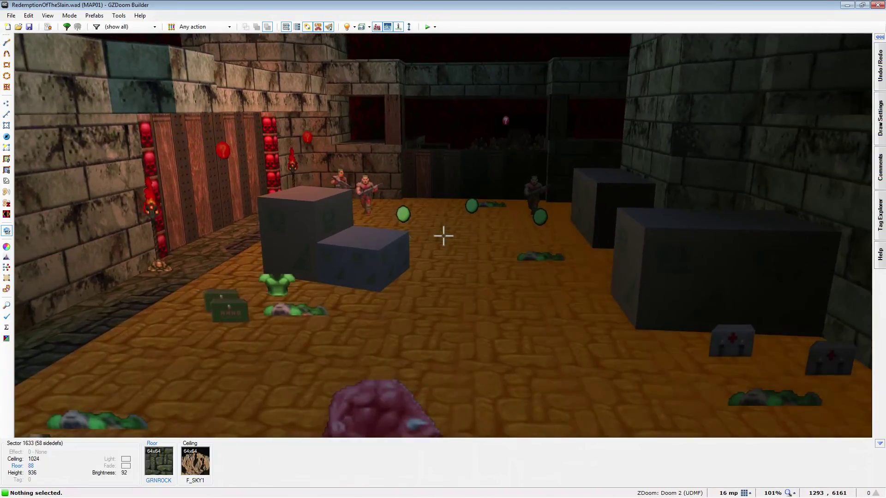
key(e)
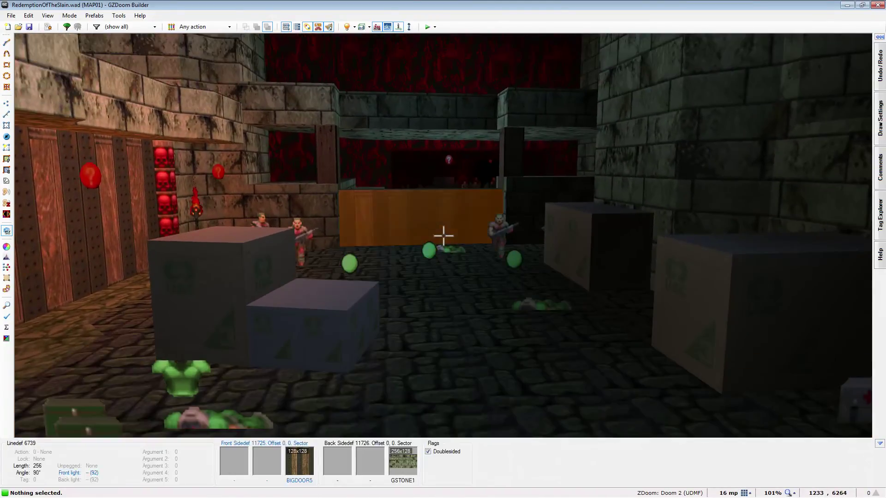
key(d)
key(e)
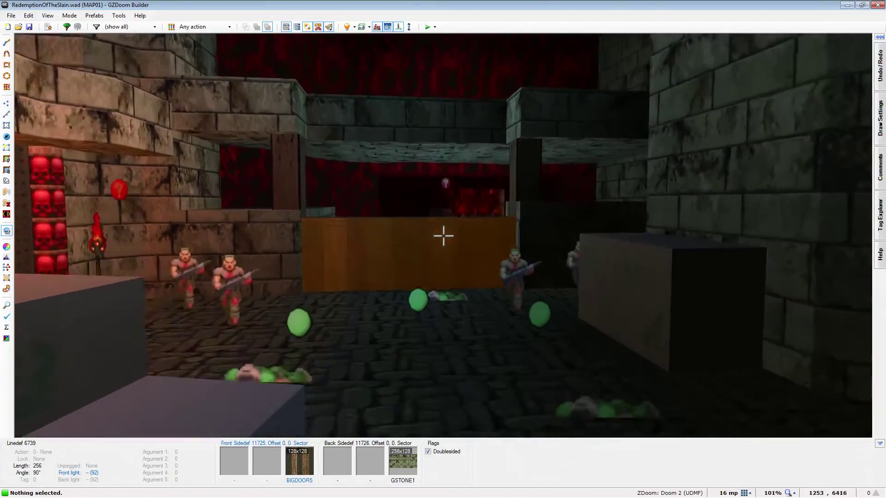
key(d)
key(e)
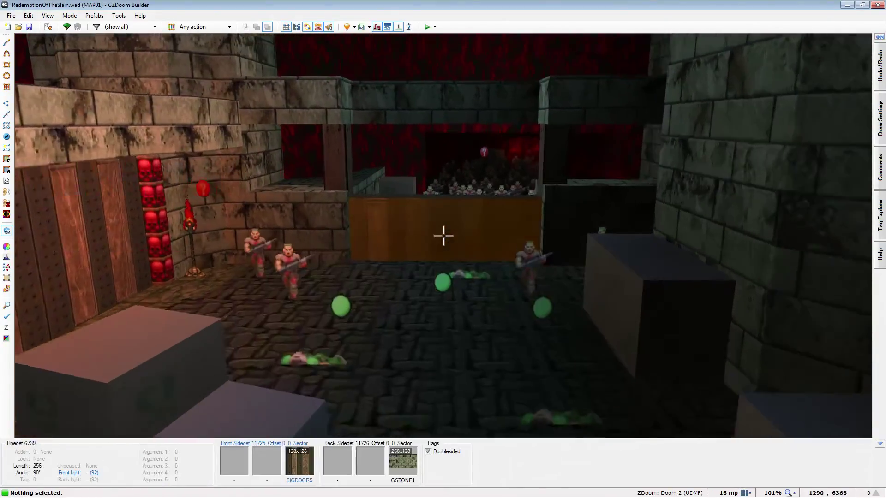
Examine the horde of former humans and sergeants behind the wooden barrier and the pack of demons on the courtyard's opposite side
key(e)
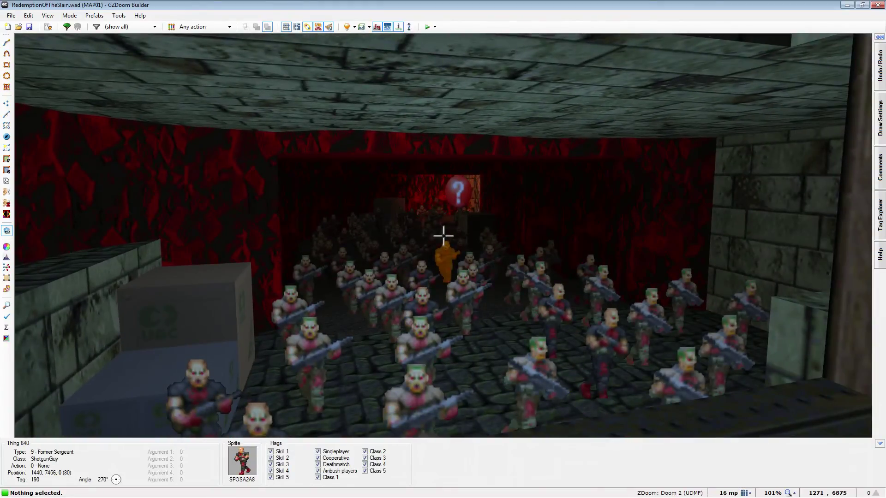
key(d)
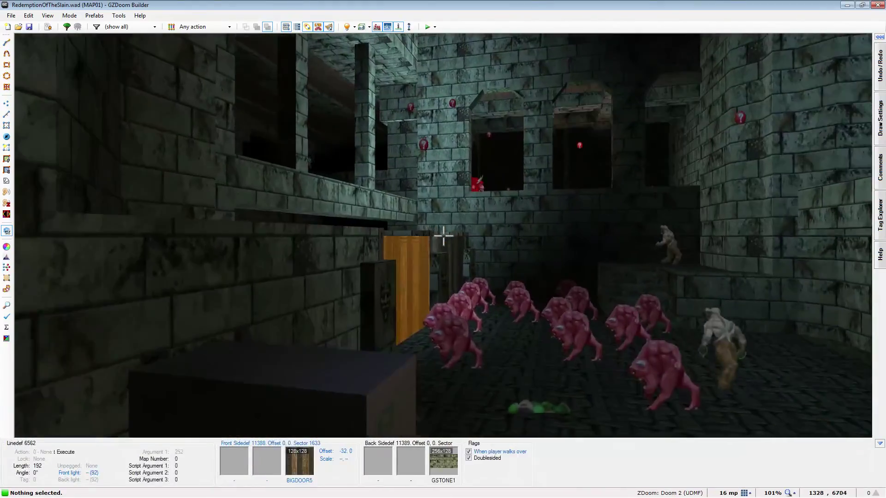
key(d)
key(e)
key(d)
key(e)
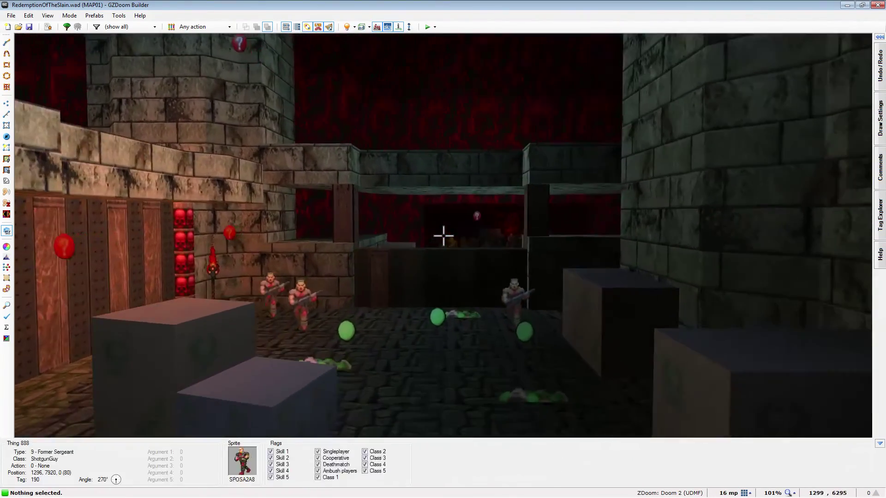
key(d)
key(e)
key(e)
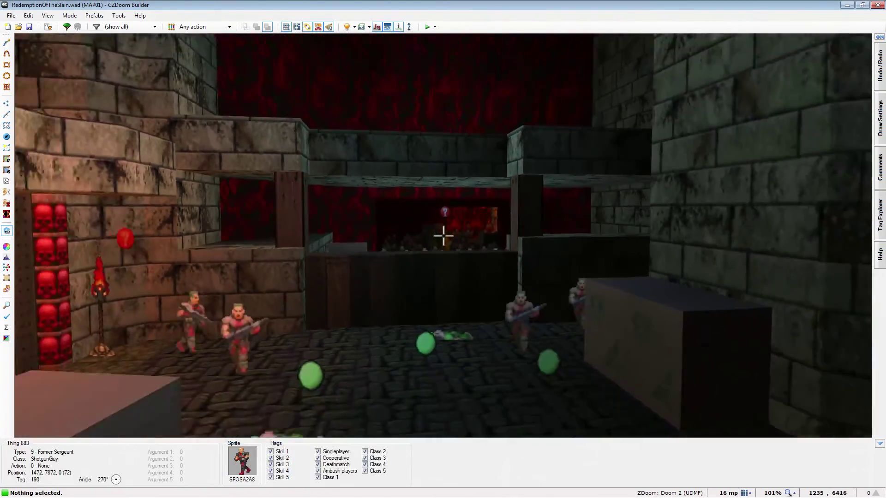
Inspect the red-rock cavern behind the barrier, including its crates, marble-face door, torches and the dark brick building with steps
key(e)
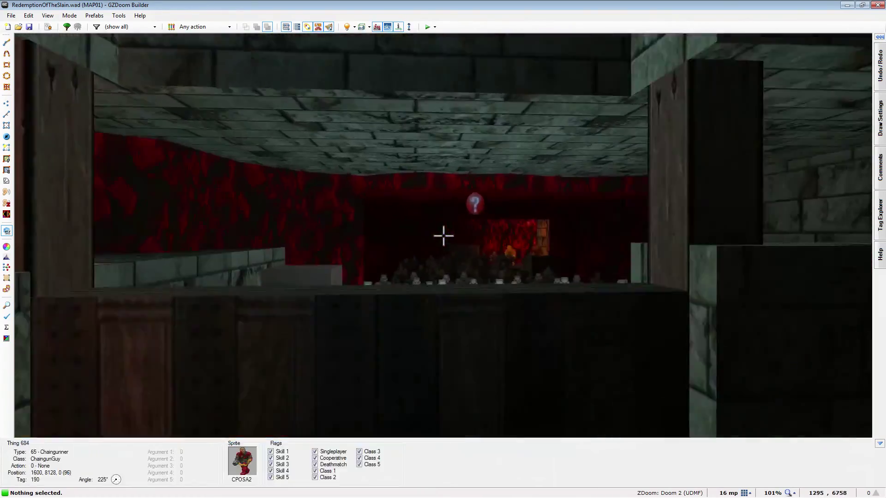
key(e)
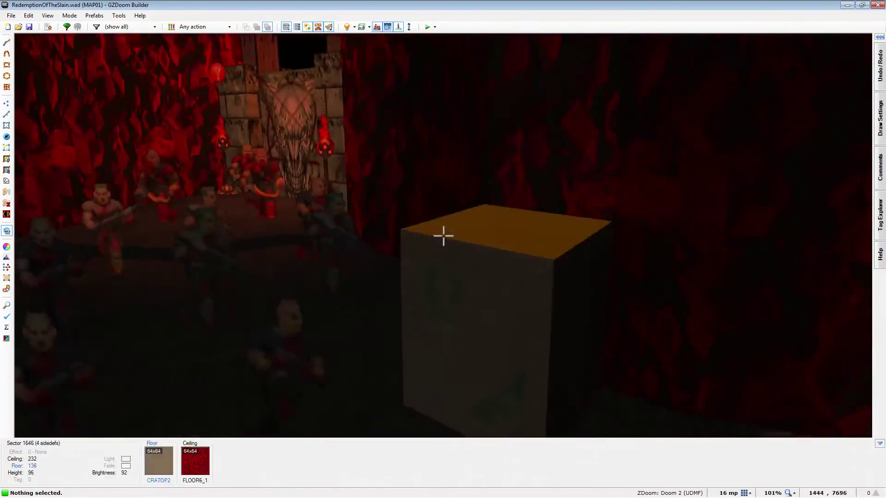
key(s)
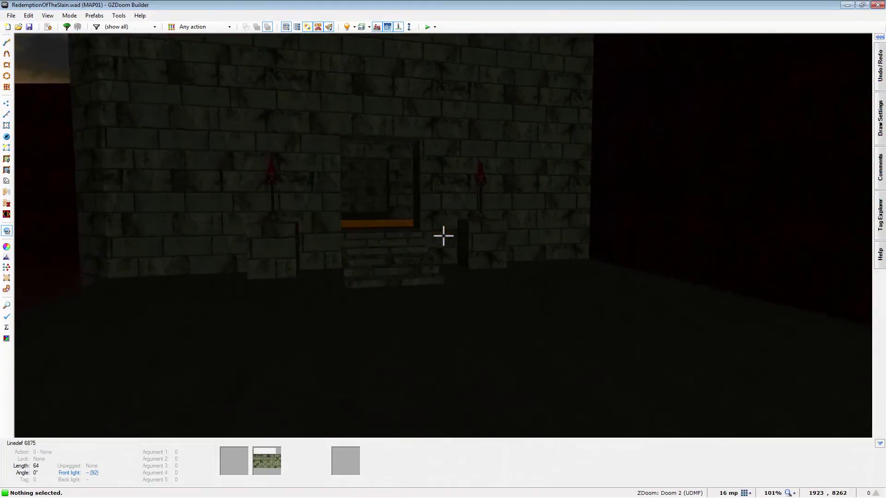
key(d)
key(e)
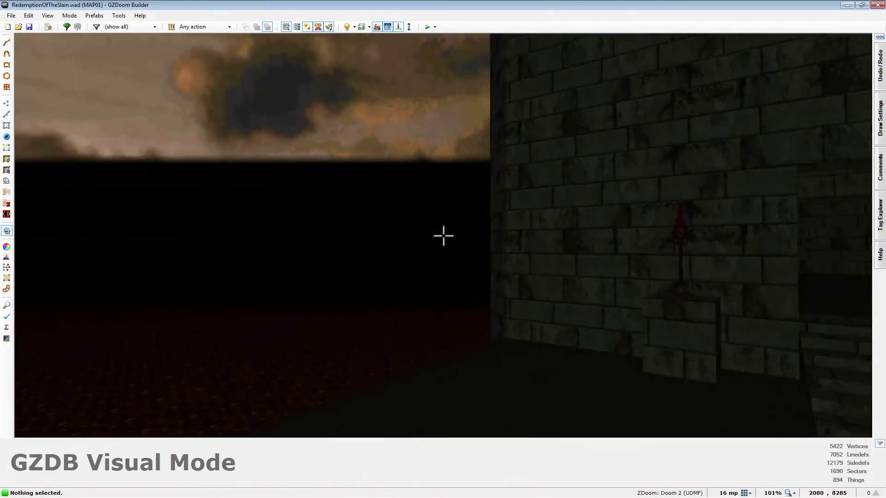
key(f)
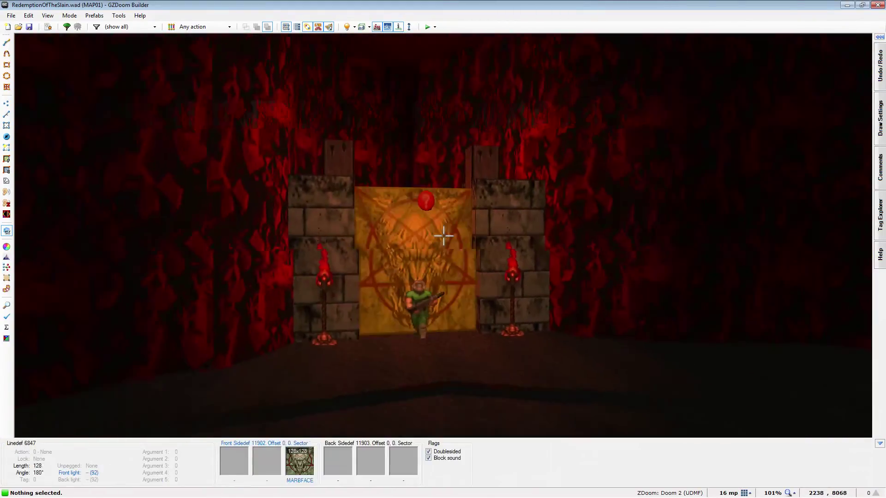
key(e)
key(d)
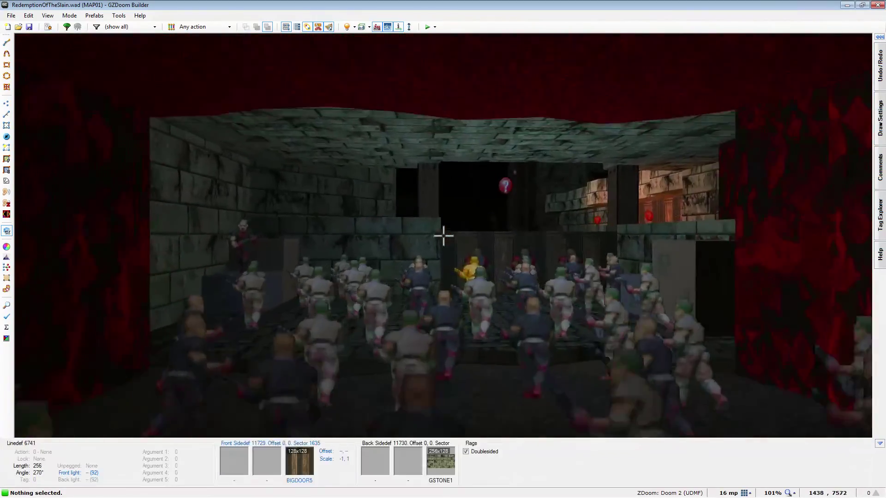
Trace the horde's route from the red-rock cavern over the wooden barrier into the courtyard, viewing it from both ends
key(e)
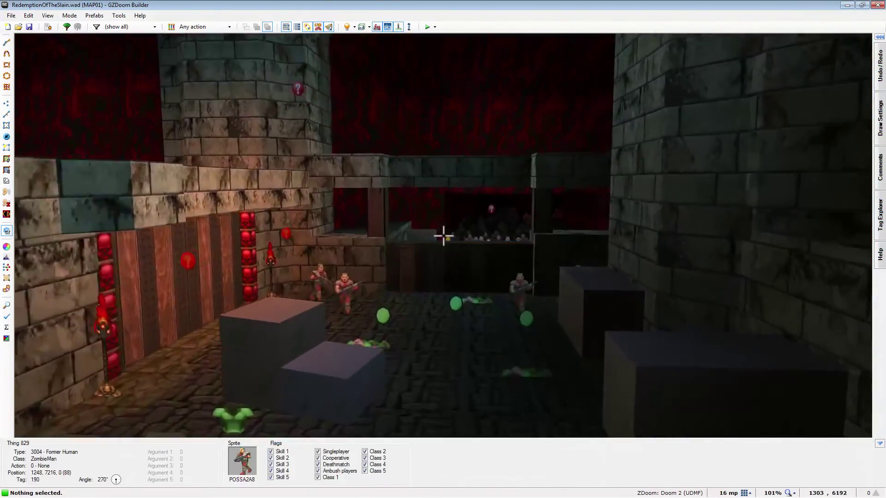
key(e)
key(d)
key(e)
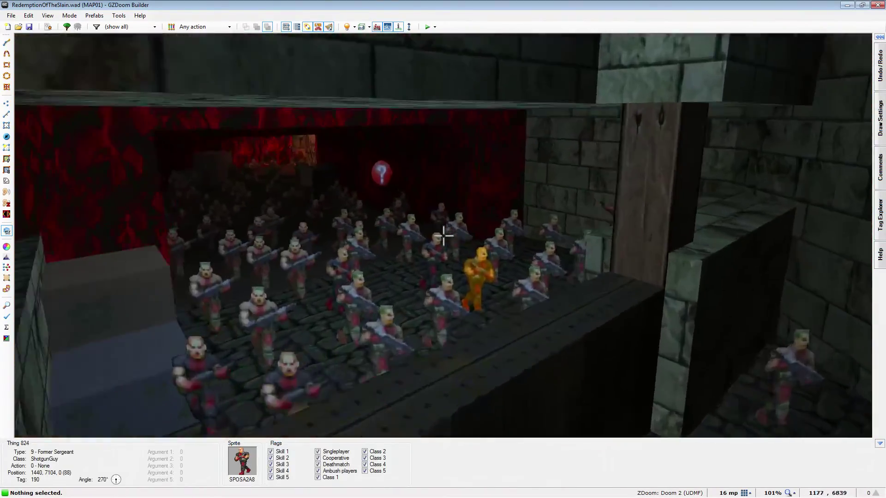
key(e)
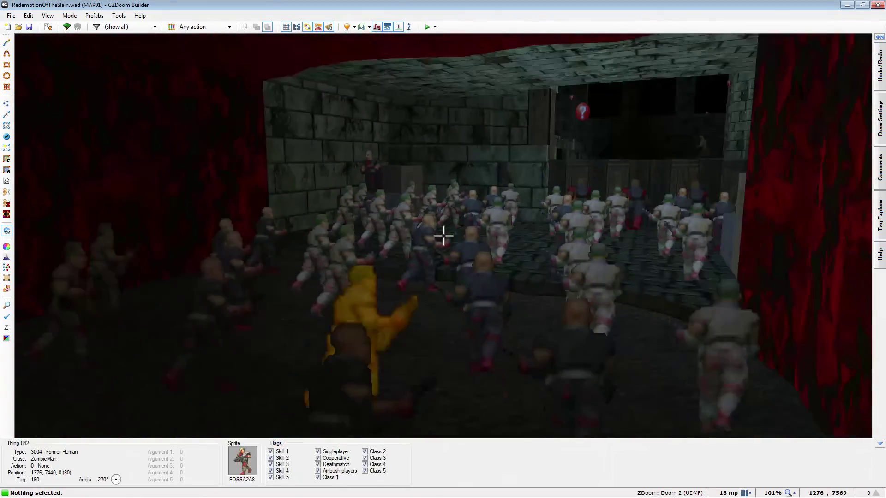
key(e)
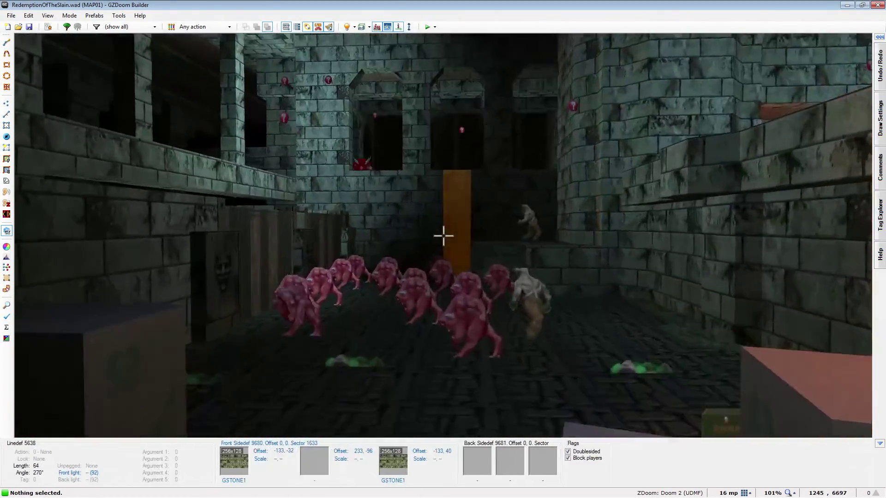
key(e)
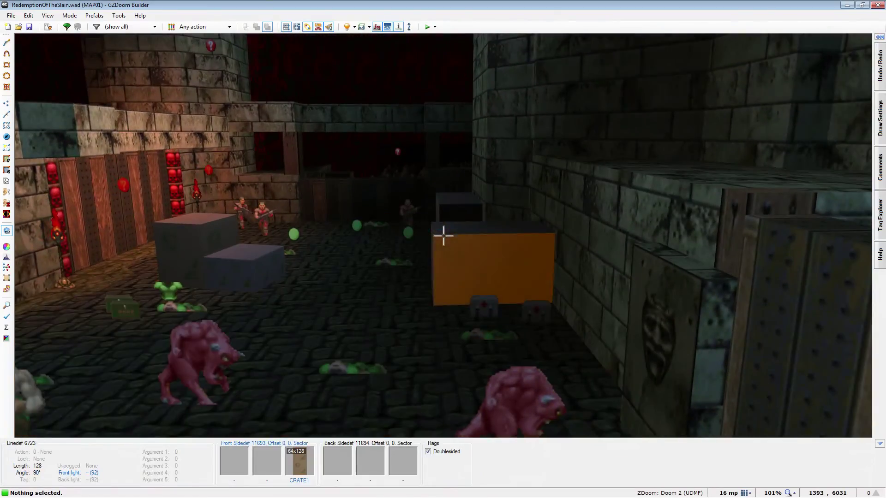
Examine the lava-side hall with its demons, torch pillars and broken floor, and the double wooden gates leading to the courtyard
key(f)
key(s)
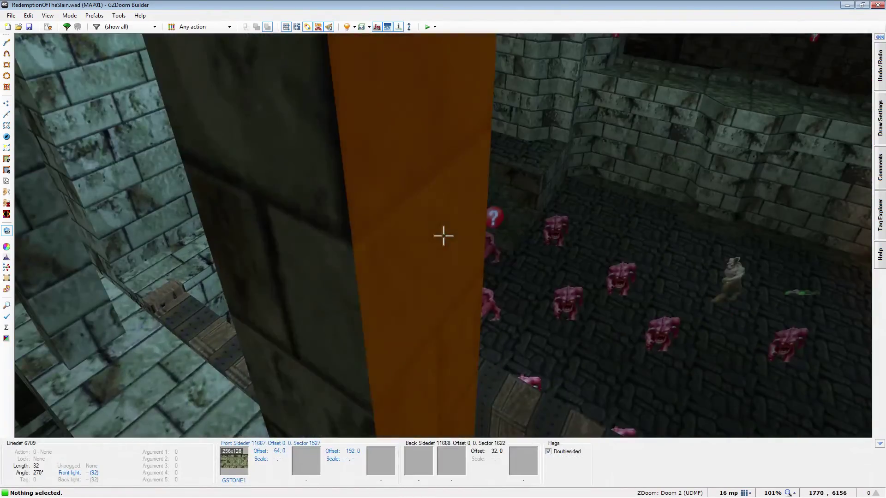
key(s)
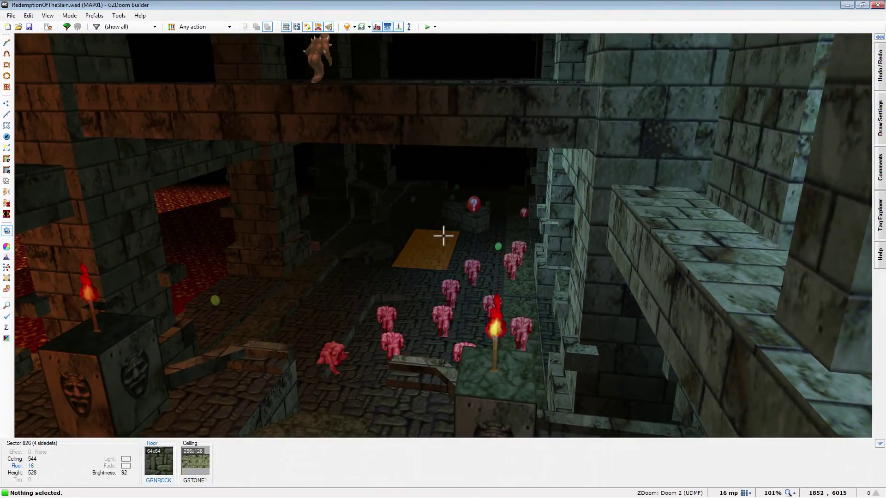
key(s)
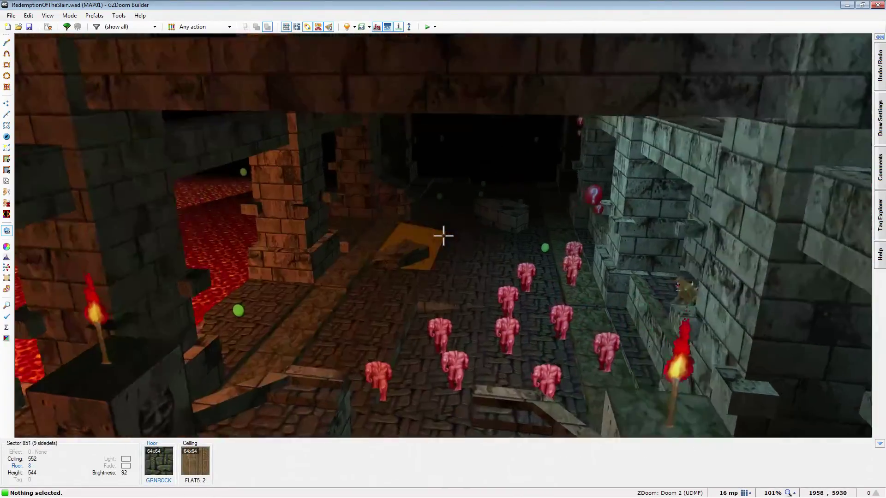
key(e)
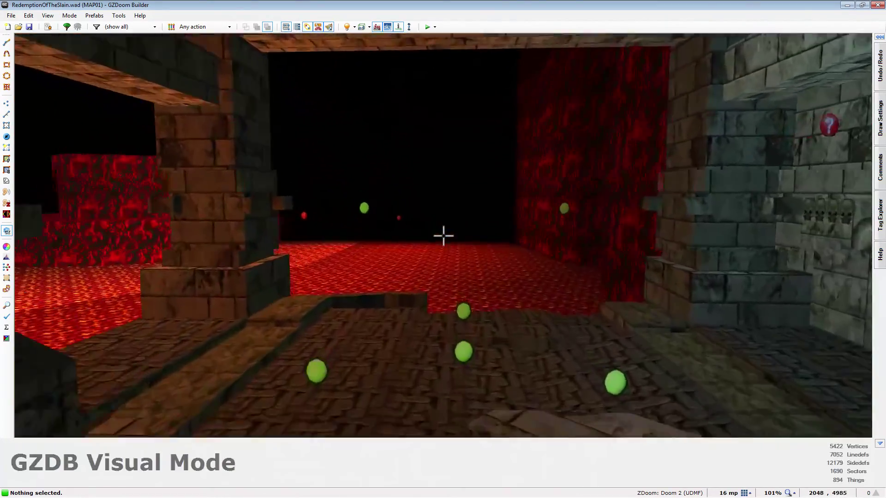
key(e)
key(e)
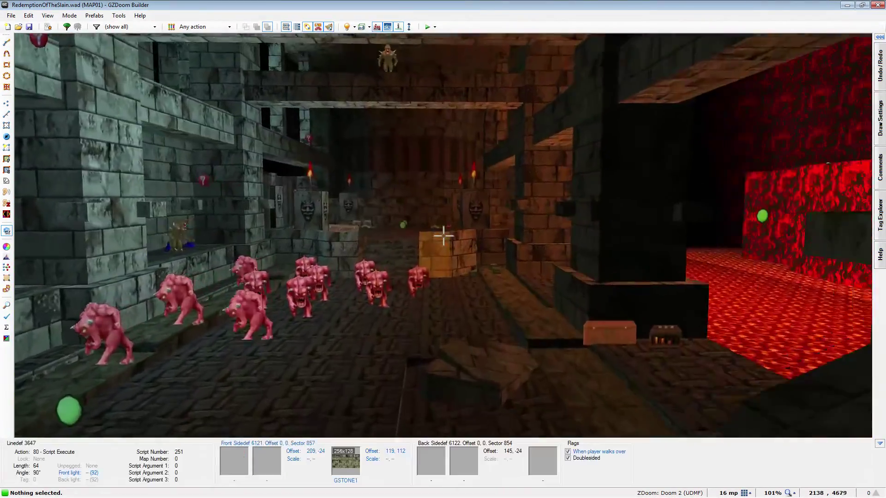
key(e)
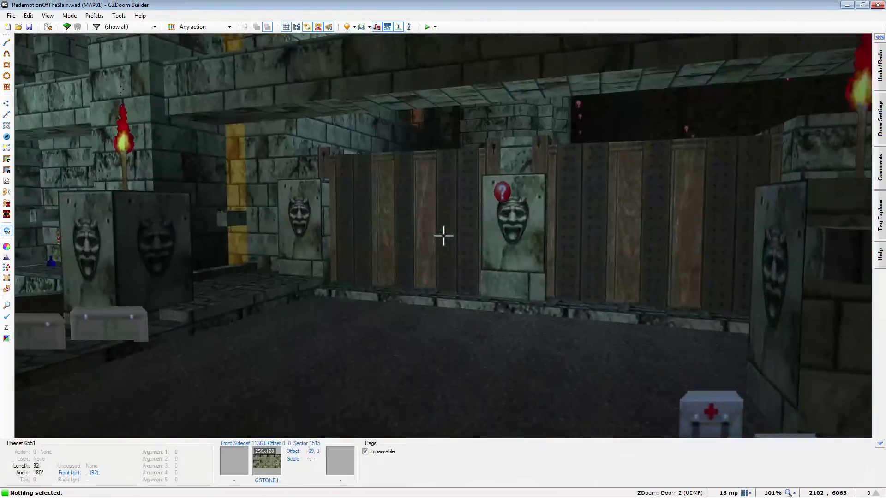
key(e)
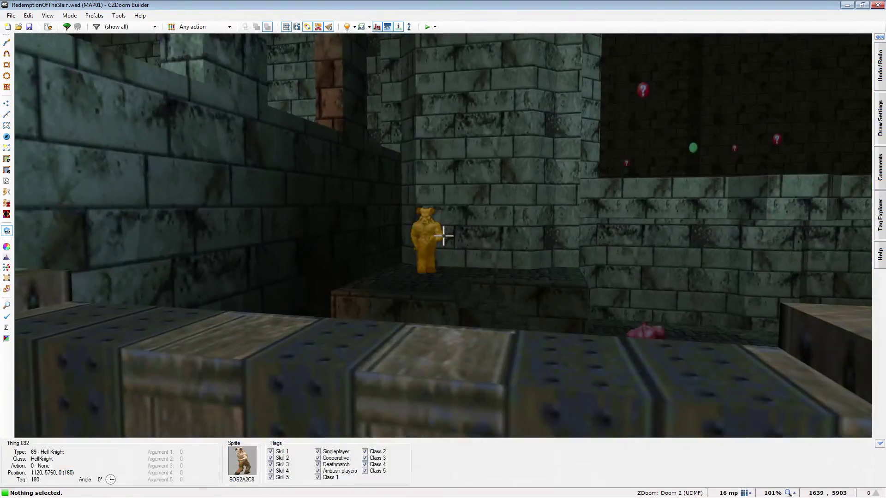
Review the sight line from the courtyard crates and chaingunners across the wooden barrier to the zombie horde in the cavern
key(e)
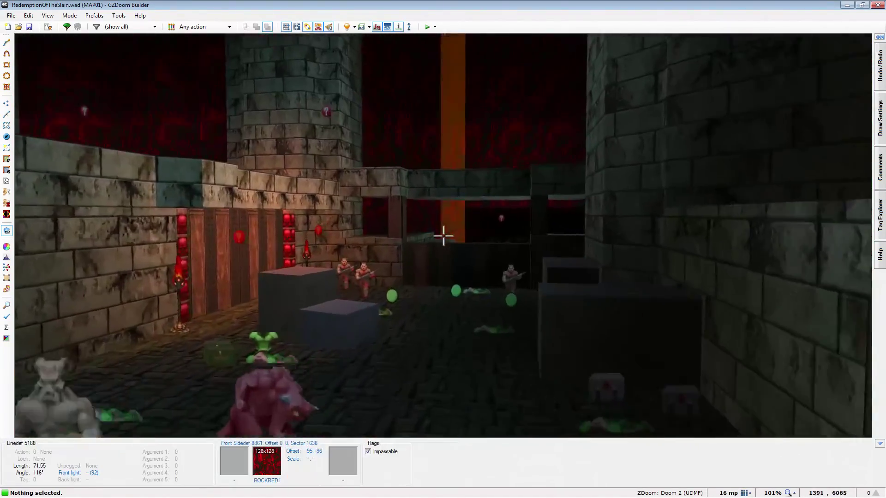
key(e)
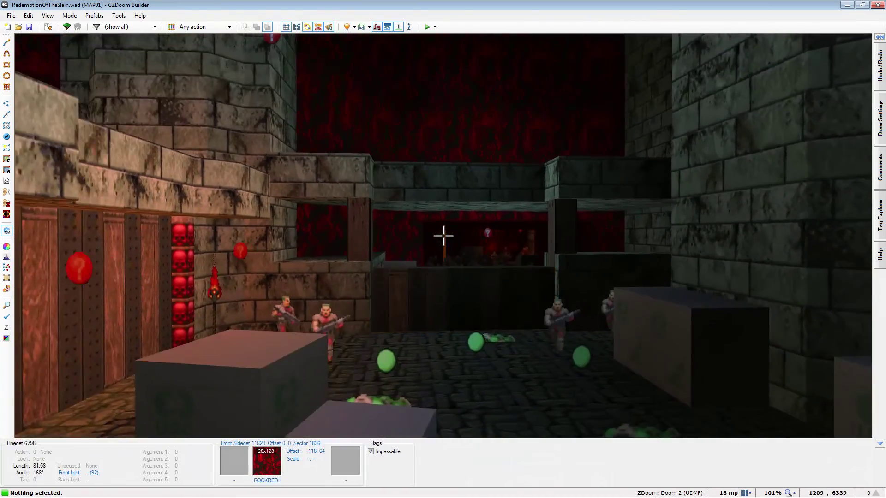
key(e)
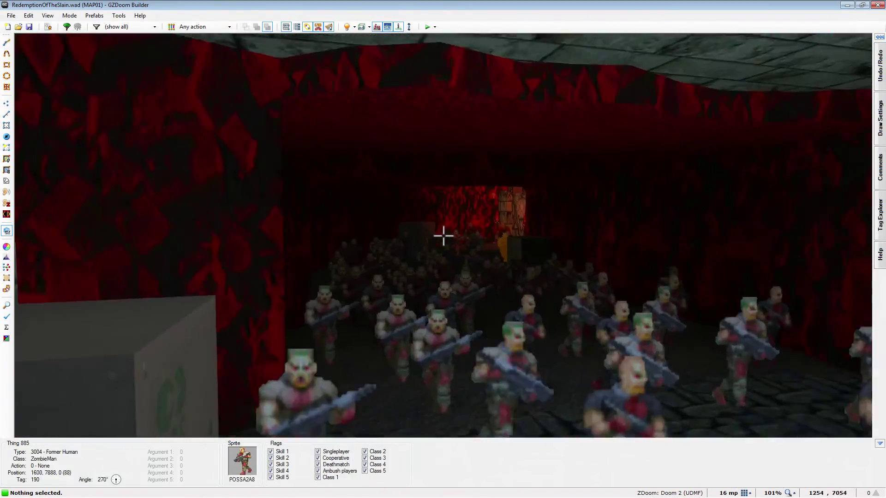
key(e)
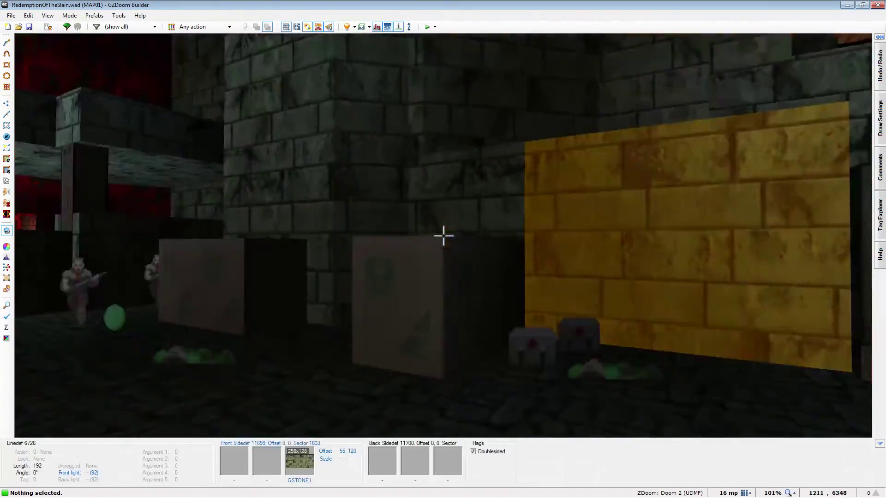
key(d)
key(e)
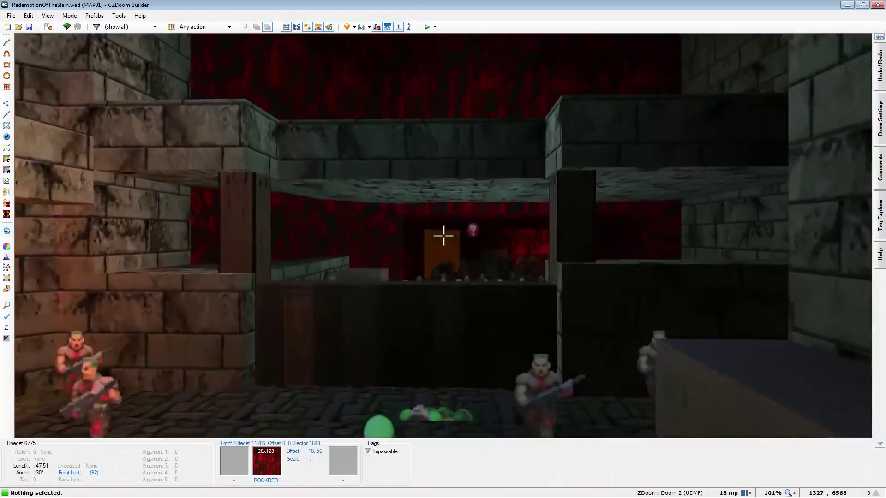
key(e)
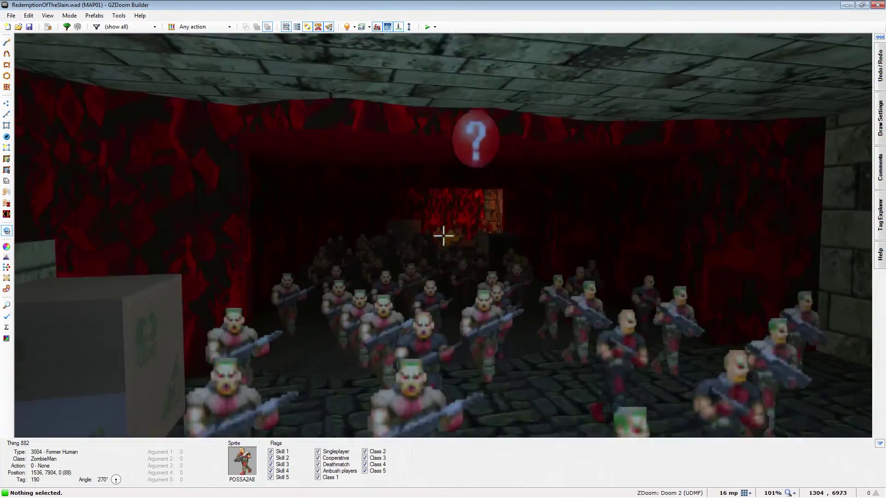
key(d)
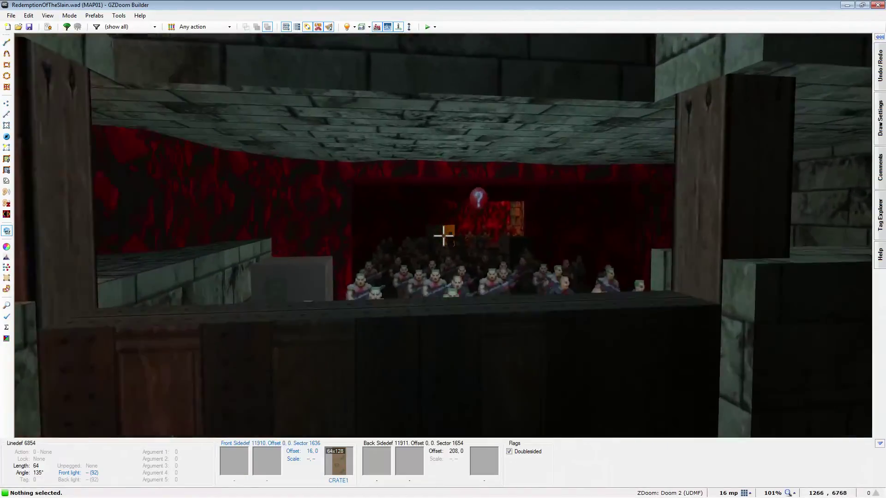
Review the zombie horde in the red-rock cavern and the courtyard's demons, crates and chaingunners from both sides of the wooden barrier
key(e)
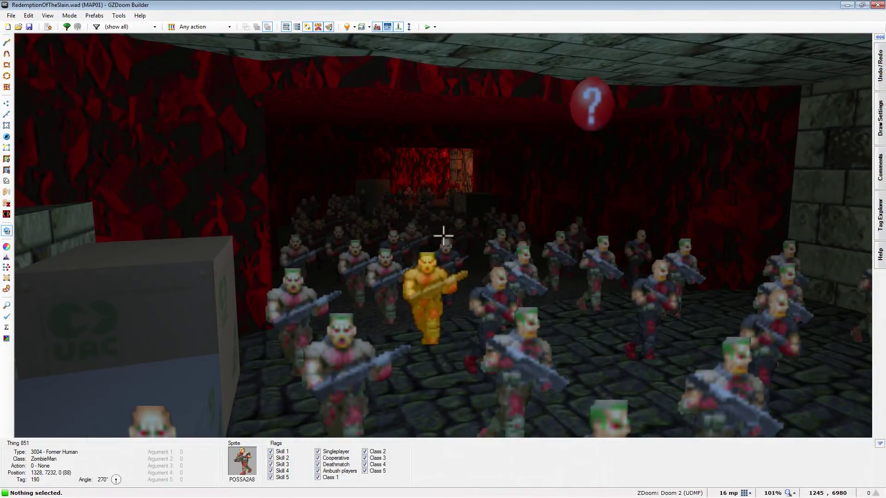
key(e)
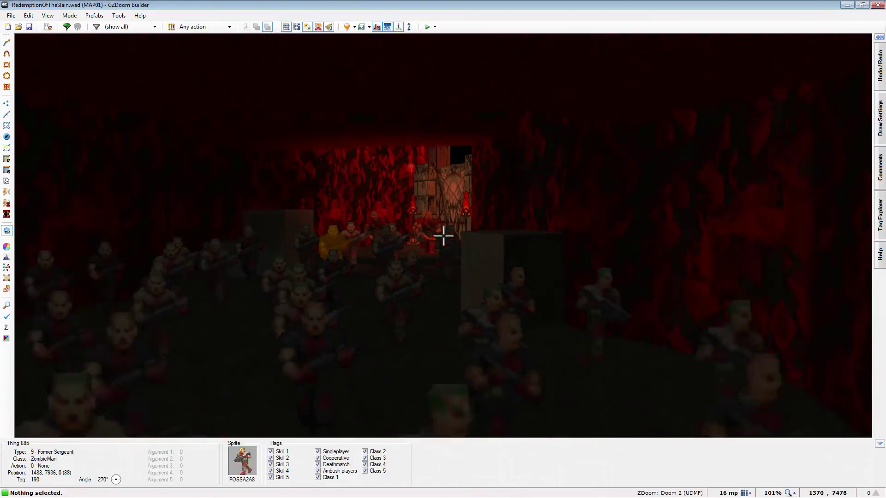
key(e)
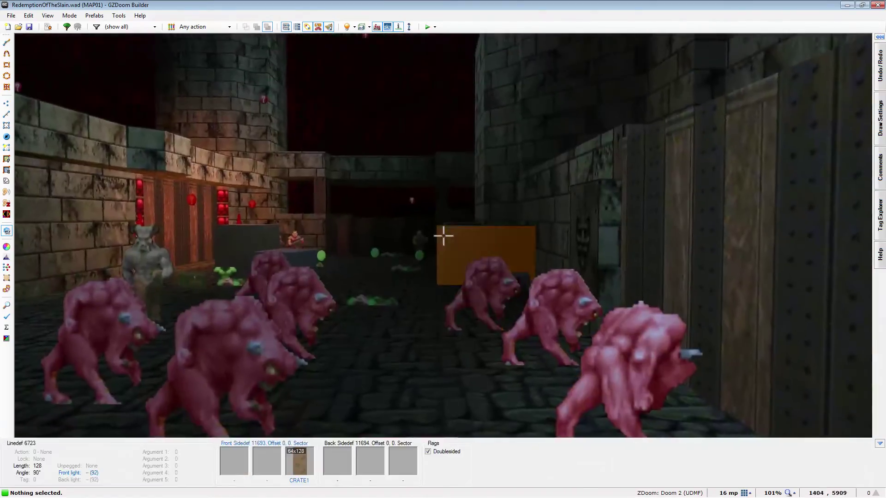
key(e)
key(w)
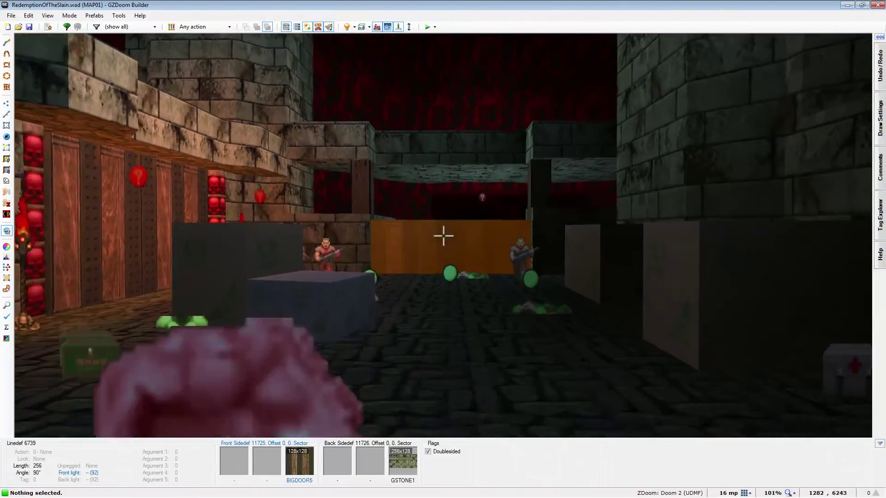
key(w)
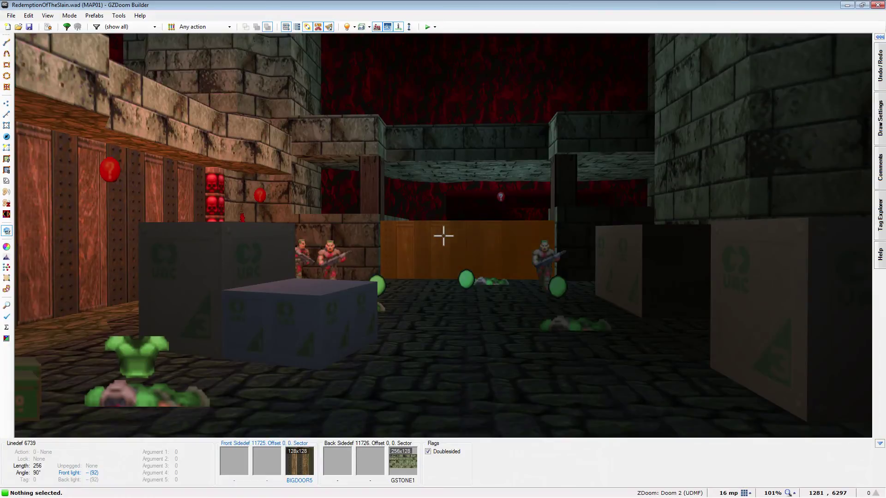
key(w)
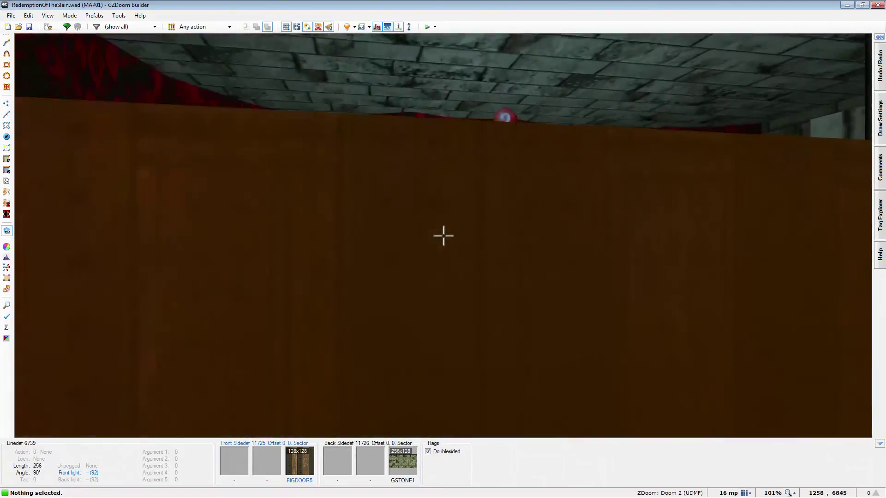
key(w)
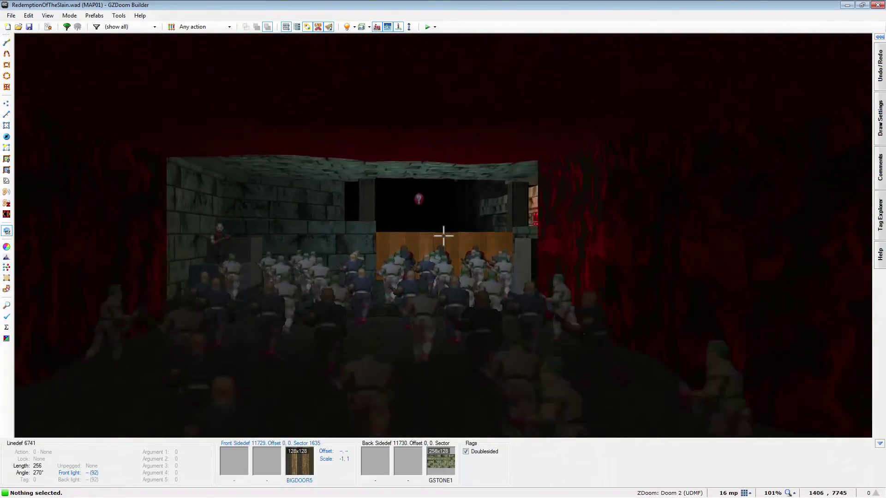
Trace the path from the demon-filled courtyard through the cavern to the marble-face door and the dark brick wall beyond it
key(w)
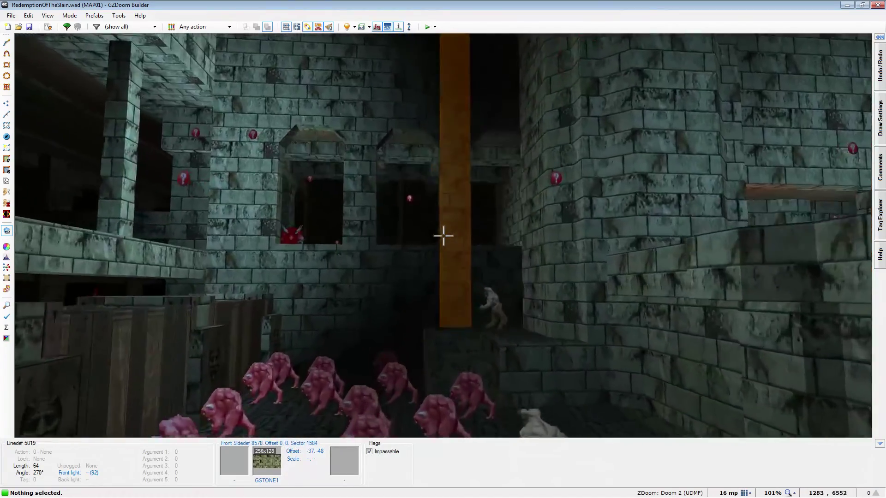
key(w)
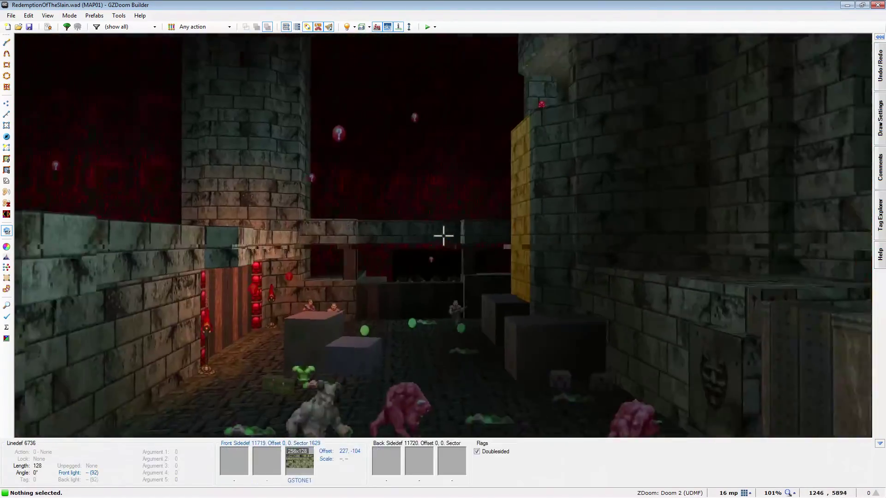
key(w)
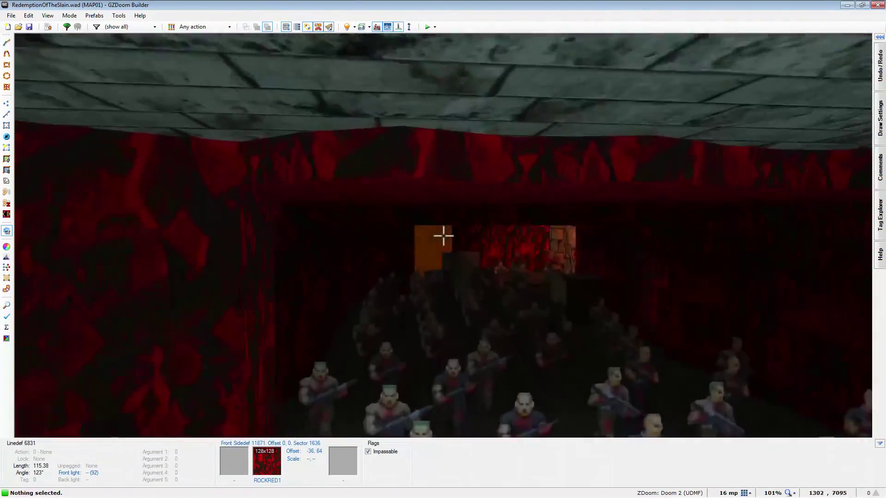
key(w)
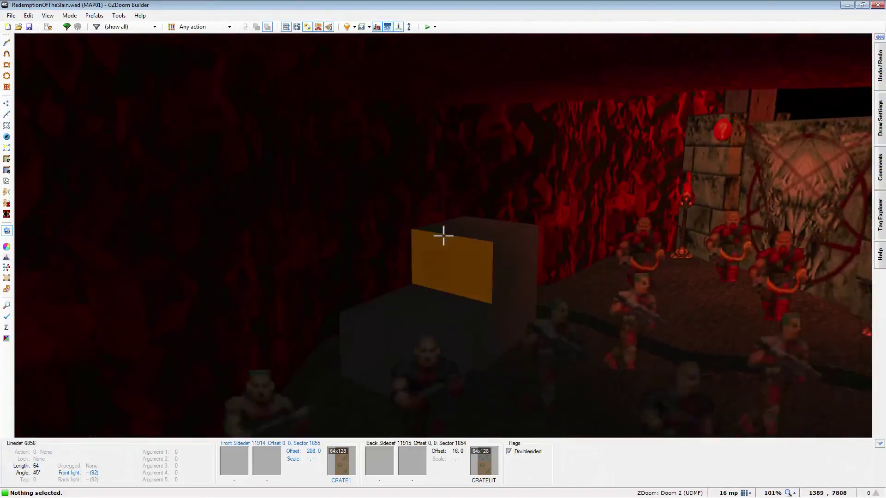
key(w)
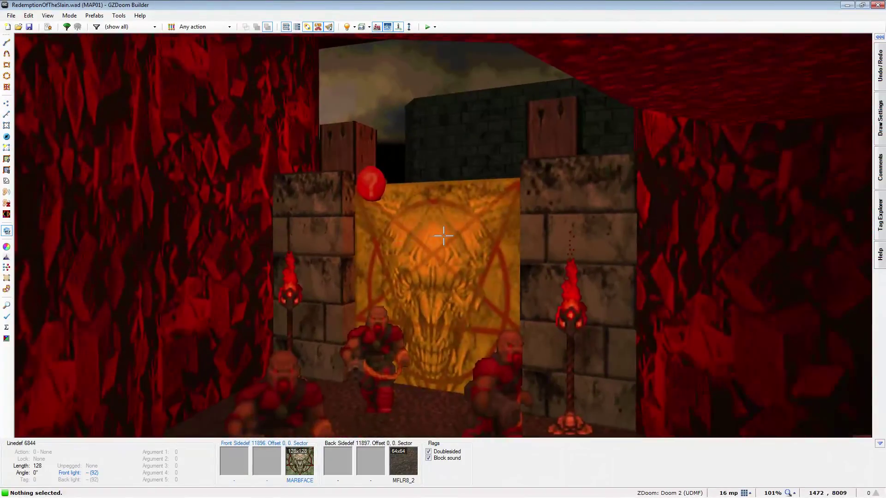
key(w)
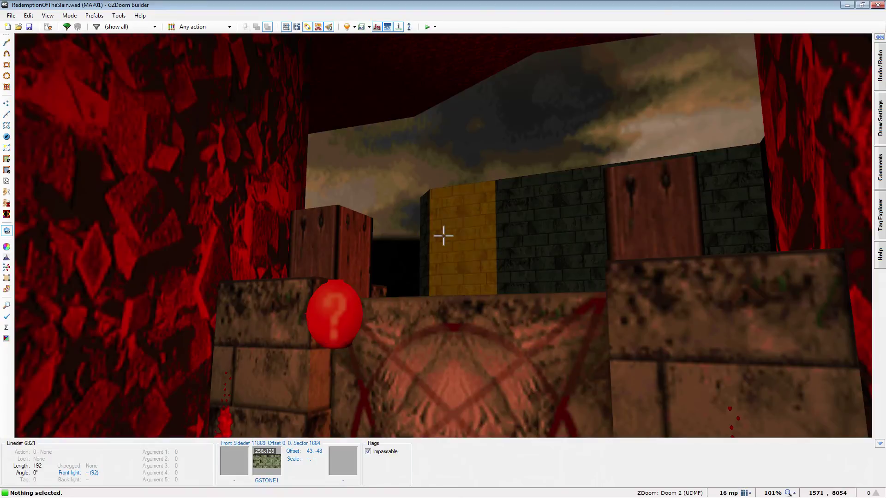
Examine how the zombies, chaingunners, crates and torches are arranged between the cavern mouth and the marble-face door
key(e)
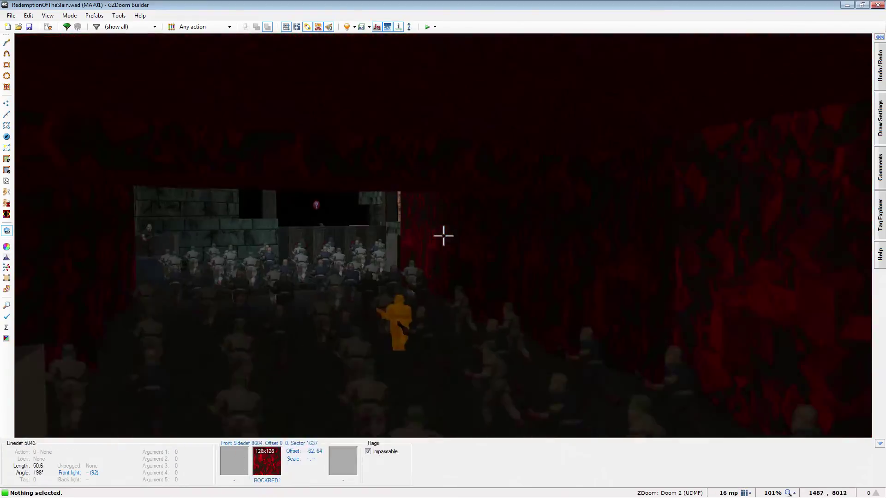
key(e)
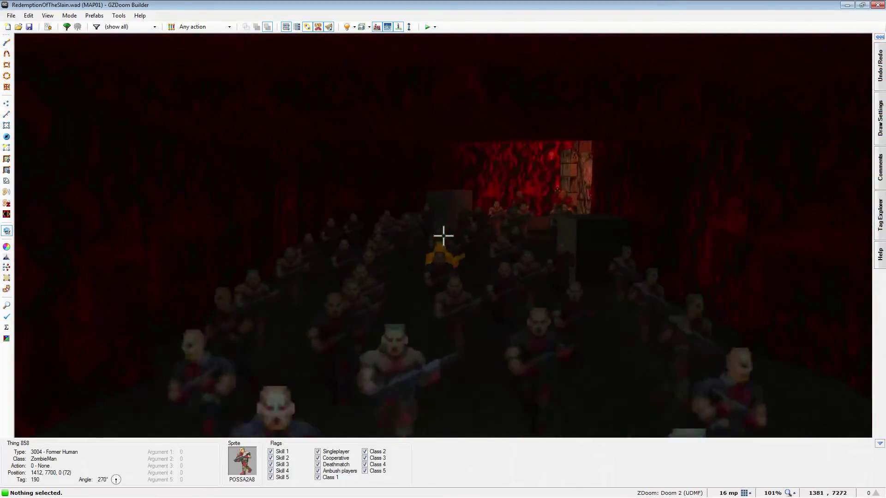
key(w)
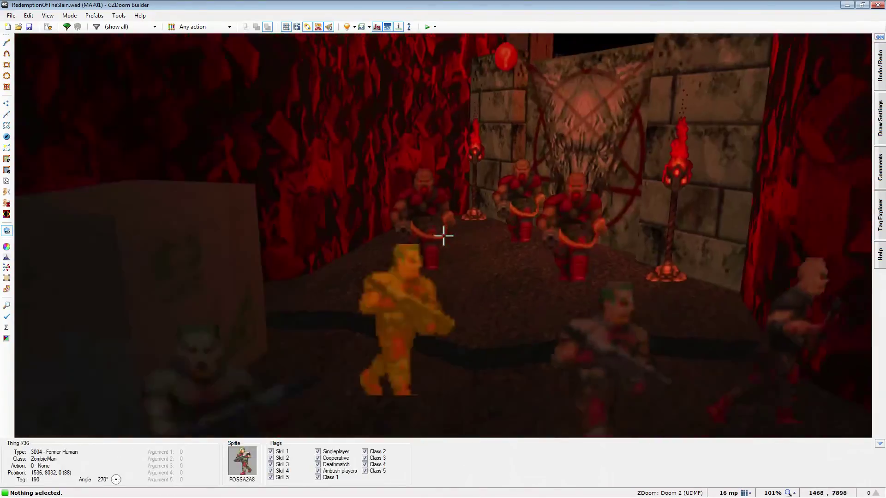
key(d)
key(e)
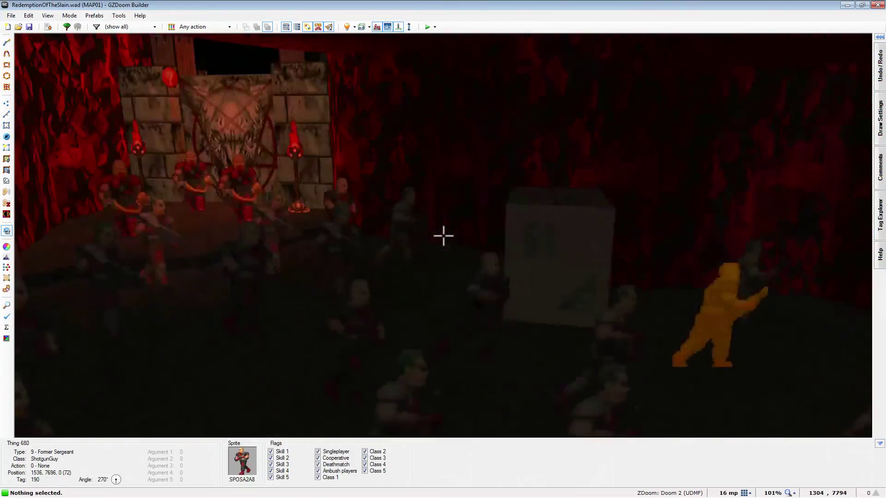
key(e)
key(e)
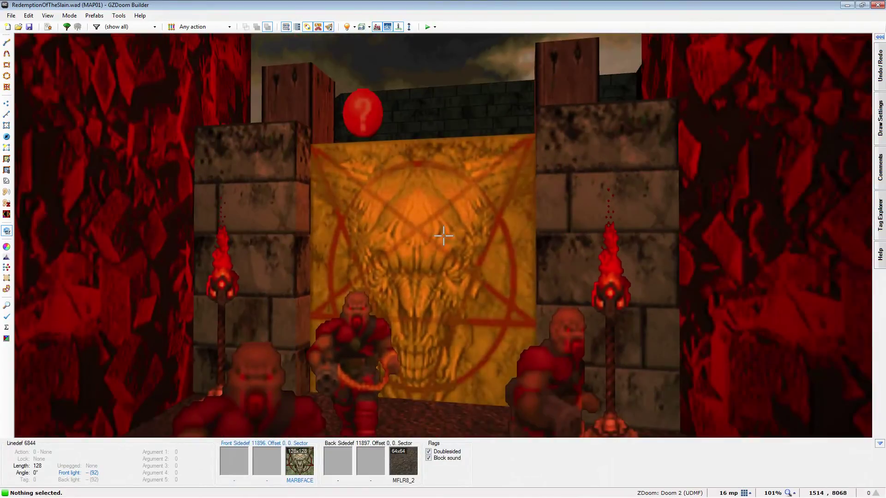
Inspect the dark yard beyond the marble-face door and the torch-flanked, stepped entrance of the brick building
key(e)
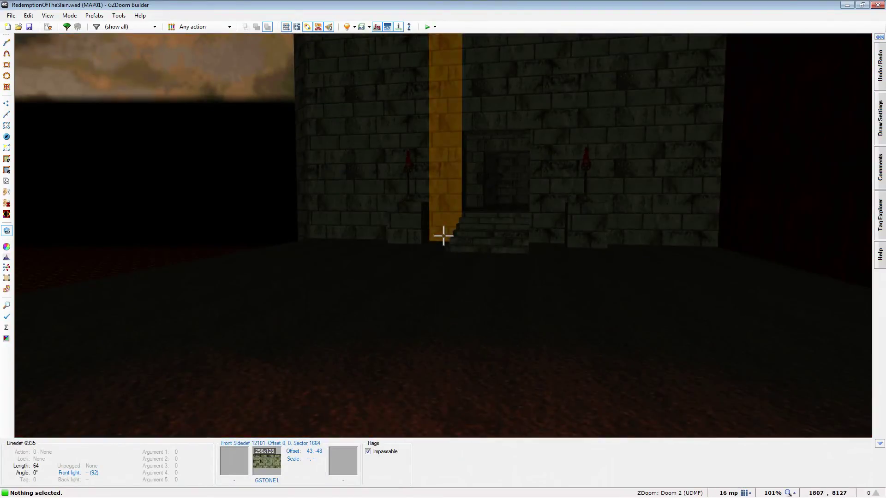
key(s)
key(e)
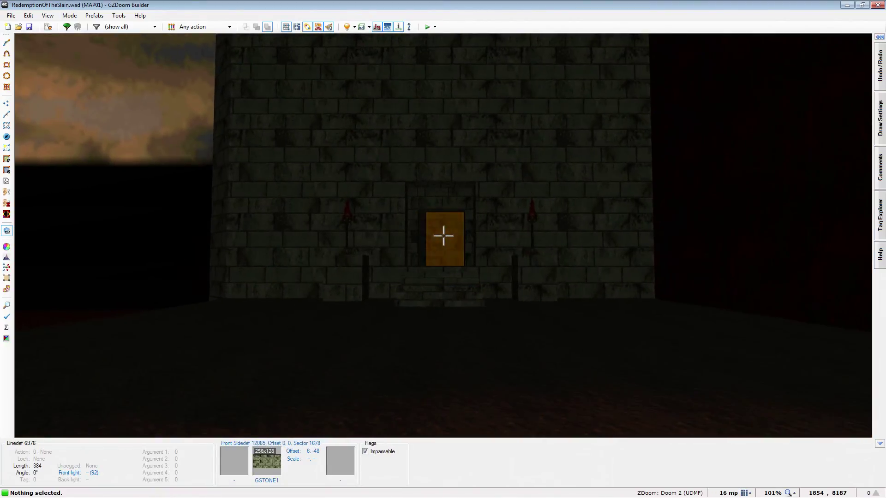
key(e)
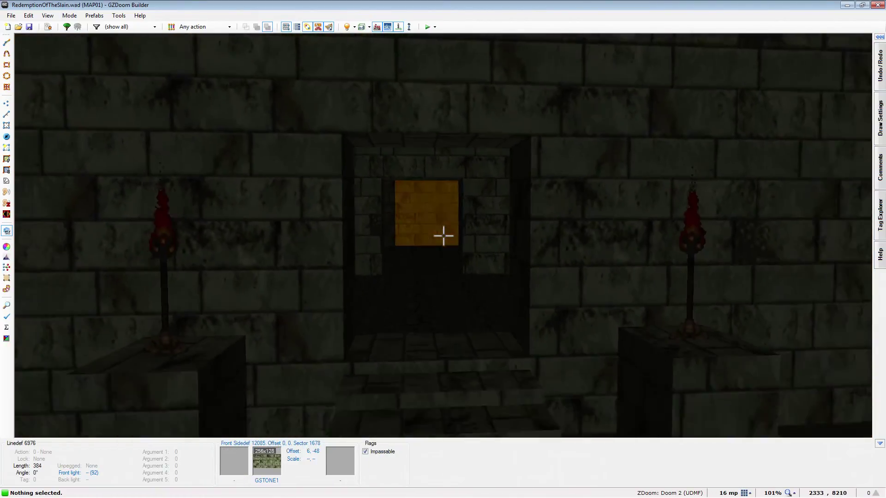
key(e)
In the 2D map, add two vertices to the unlit yard's south wall and shift its eastern part north with a diagonal jog
key(w)
scroll(294, 149, down, 3)
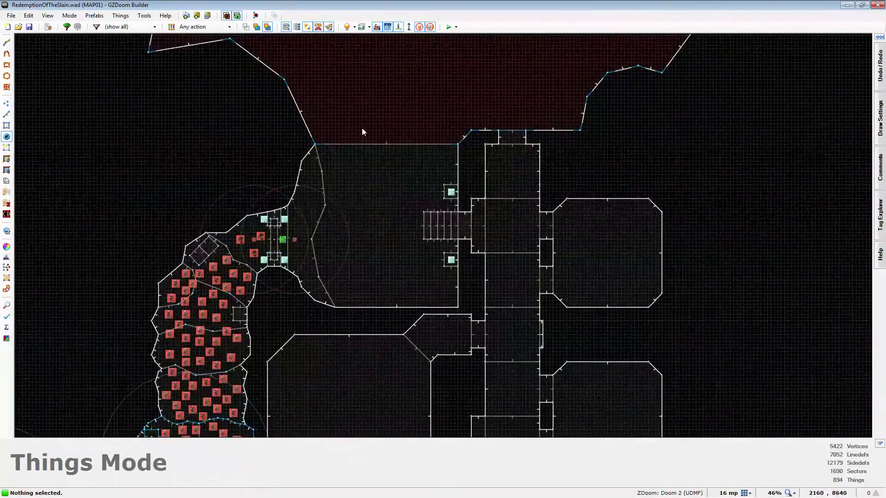
scroll(446, 85, down, 4)
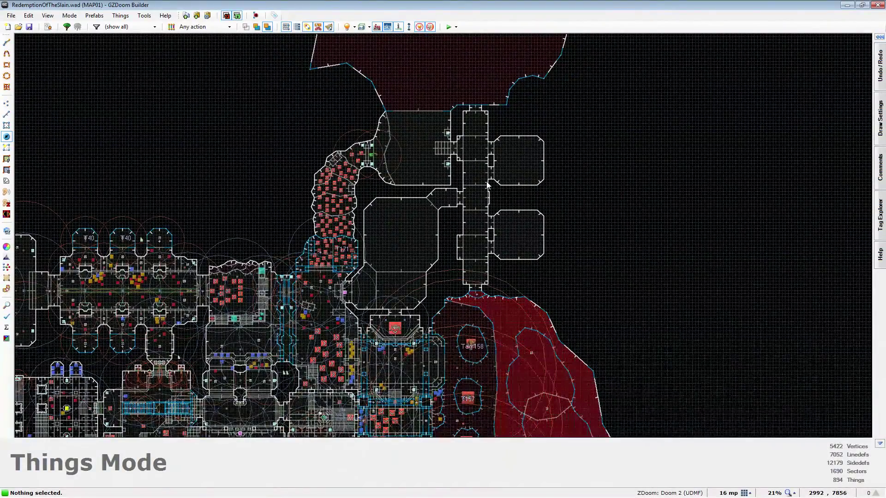
scroll(437, 169, up, 7)
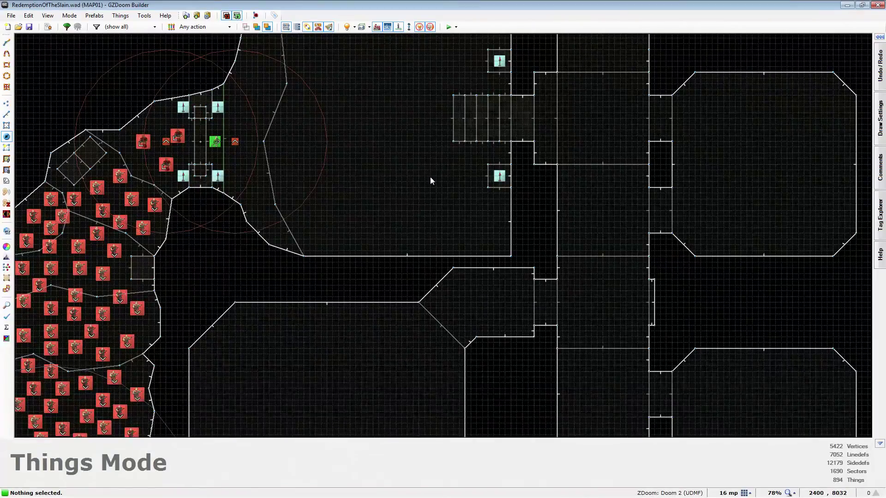
key(v)
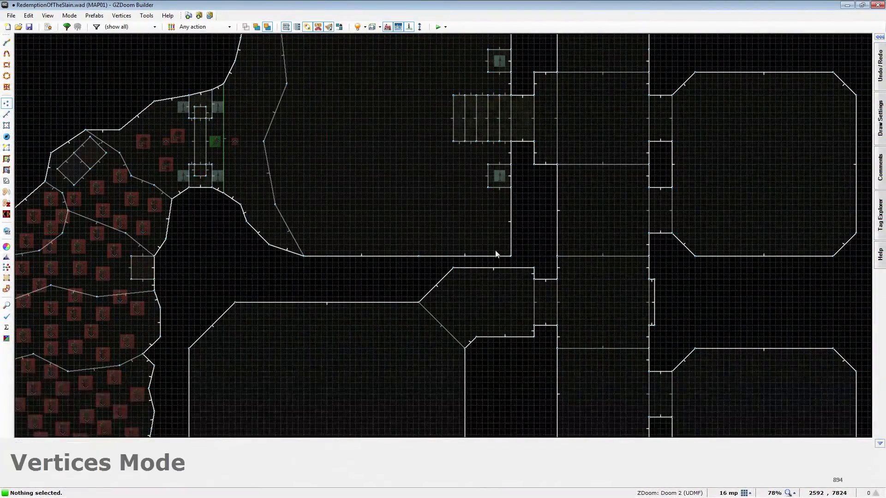
key(d)
click(442, 234)
key(Escape)
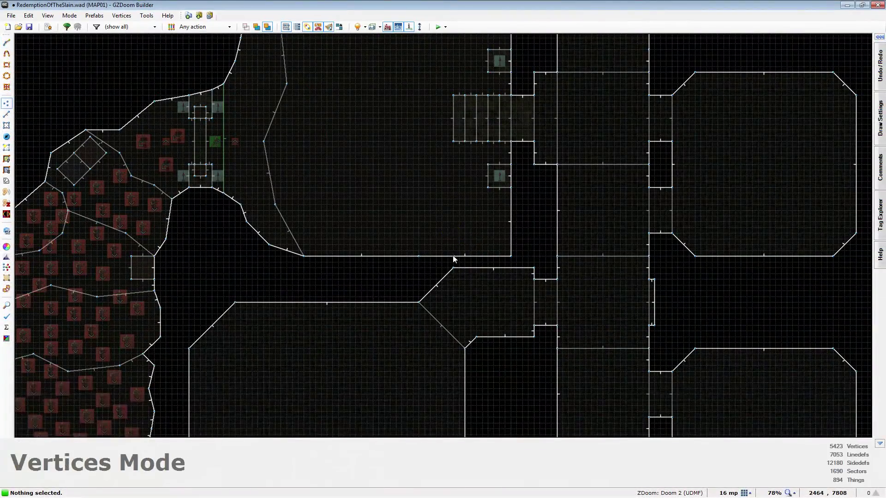
drag(443, 256, 441, 233)
drag(509, 255, 510, 233)
scroll(422, 310, down, 3)
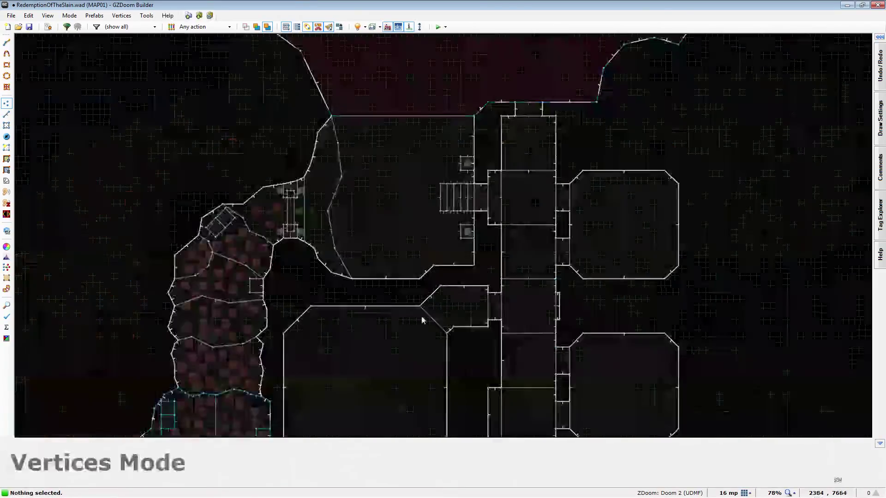
scroll(450, 143, up, 4)
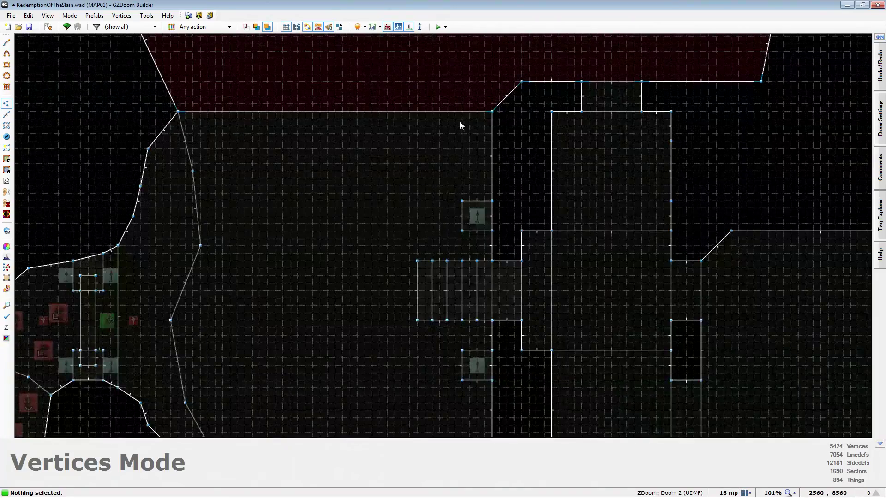
Review the reshaped yard in 3D, including its red-rock walls, the marble-face door, the player start and the building's facade
key(w)
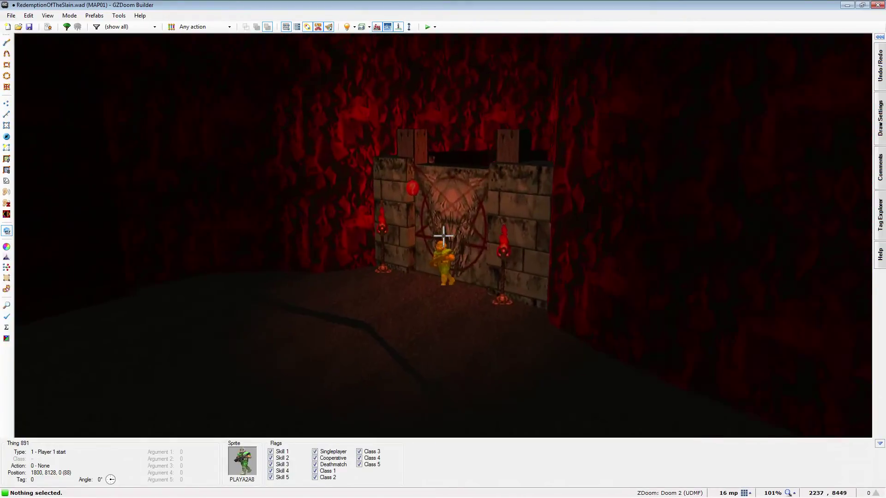
key(e)
key(d)
key(e)
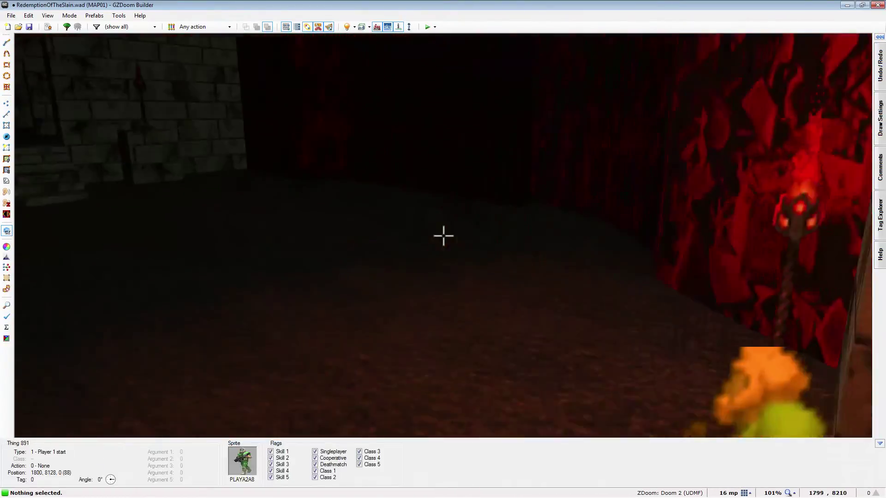
key(e)
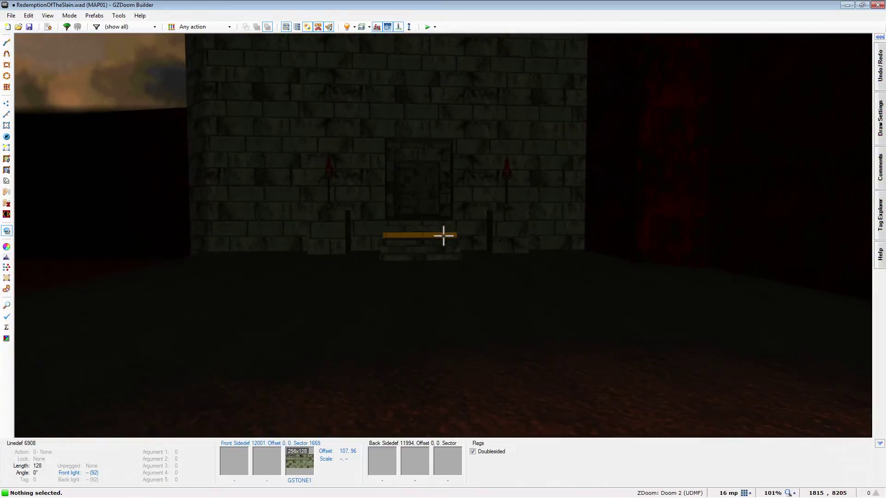
key(d)
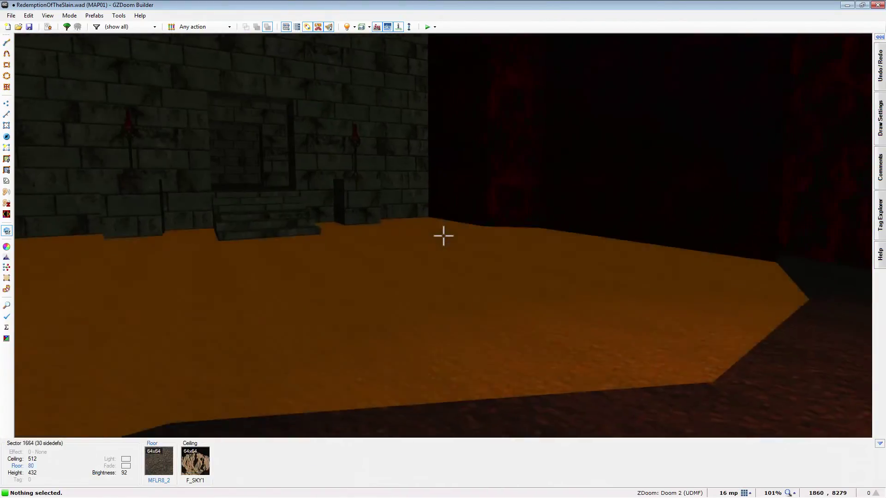
key(e)
key(d)
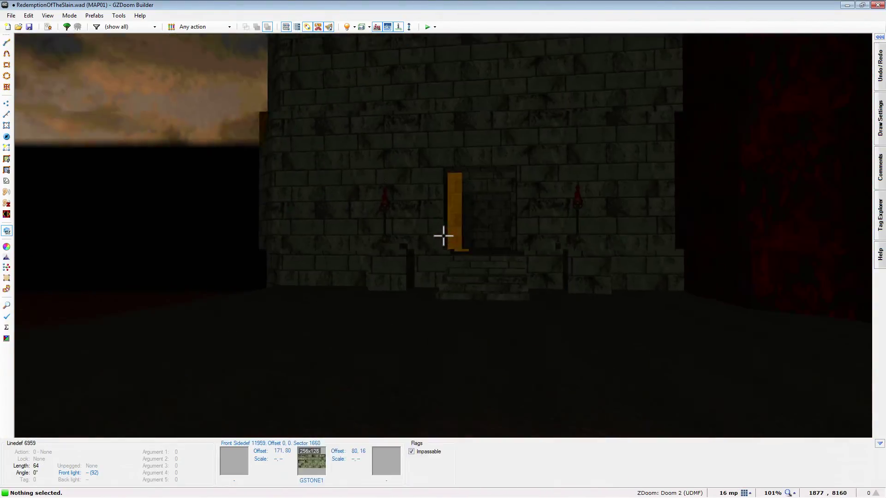
Examine the brick building's stepped entrance and the unlit corridor inside it
key(e)
key(e)
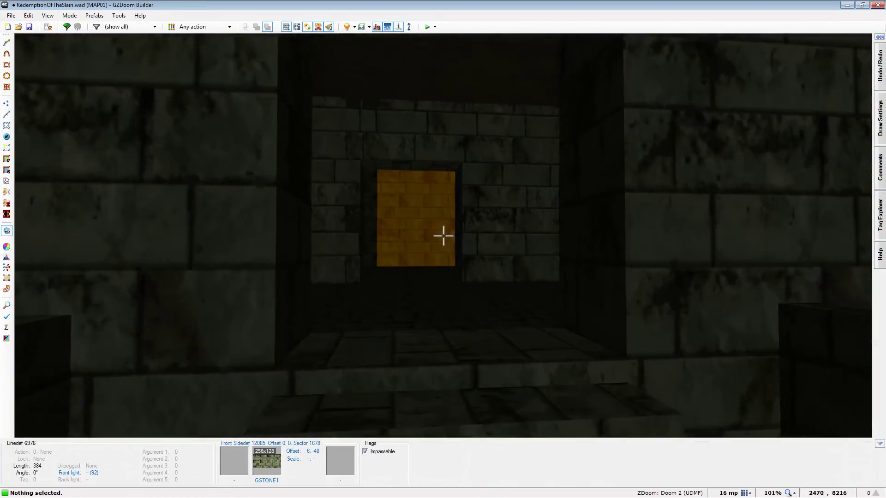
key(e)
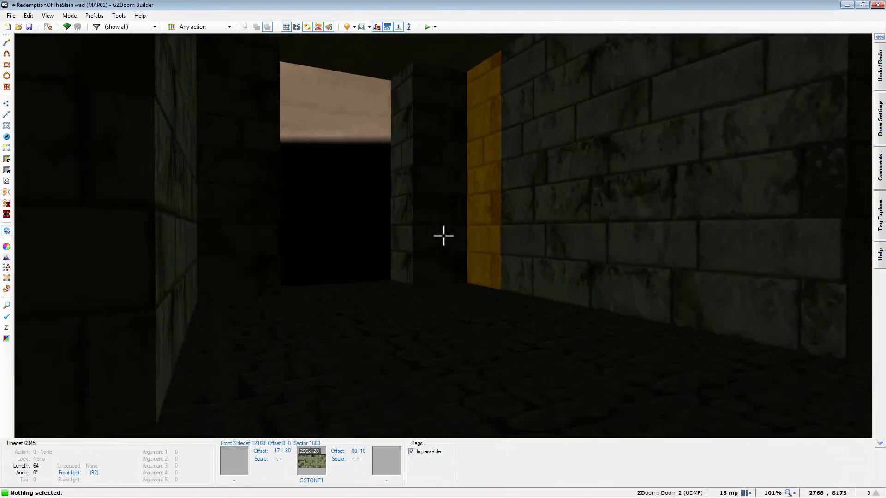
Examine the brick building's unlit corridor in 3D, including its doorways, side rooms and the large hall it leads to
key(d)
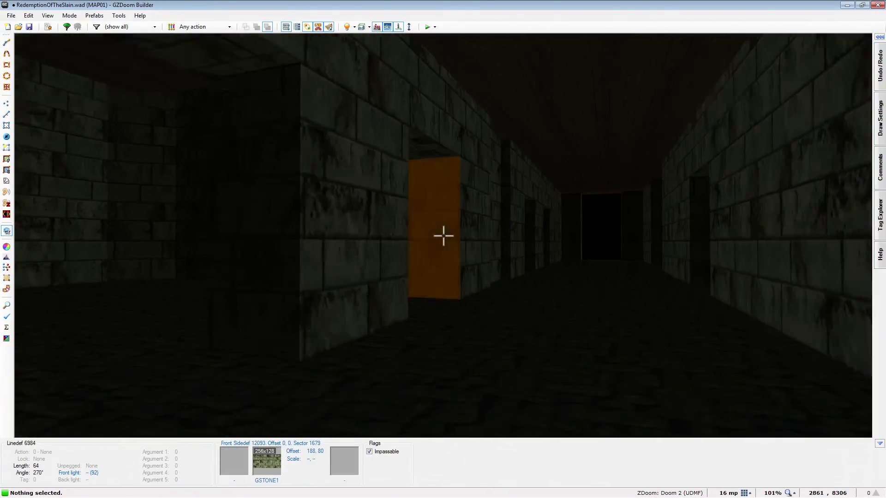
key(e)
key(e)
key(e)
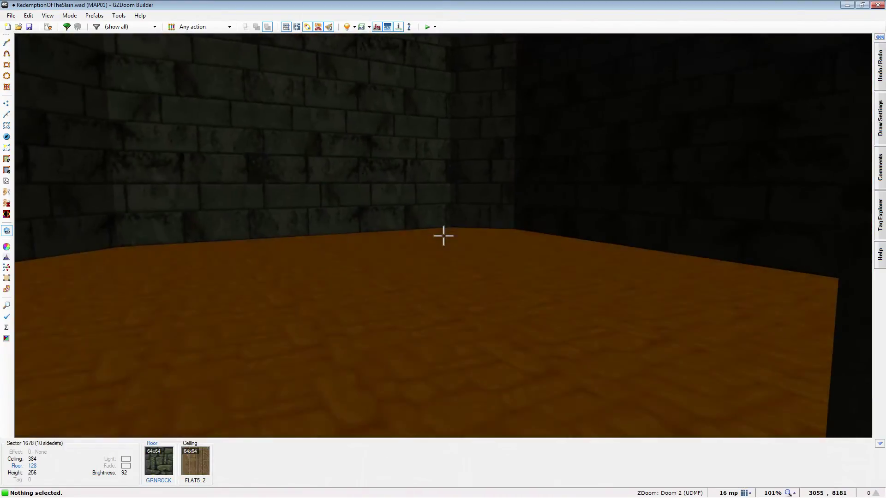
key(d)
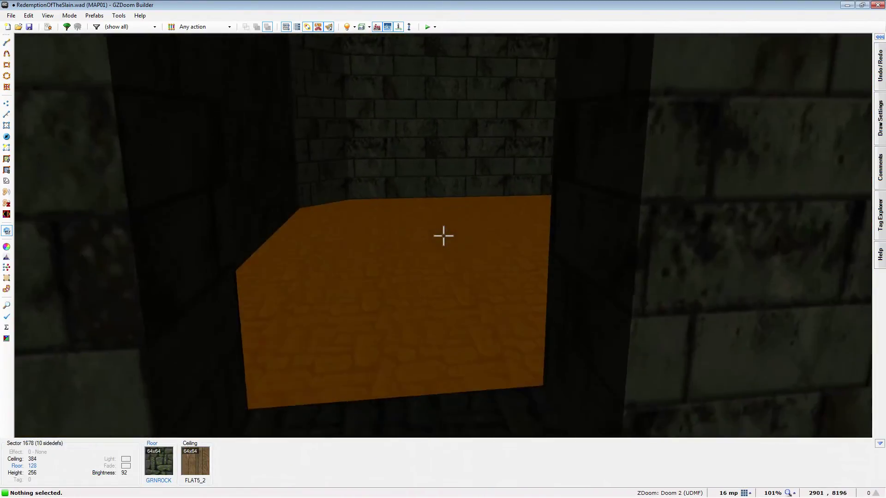
key(e)
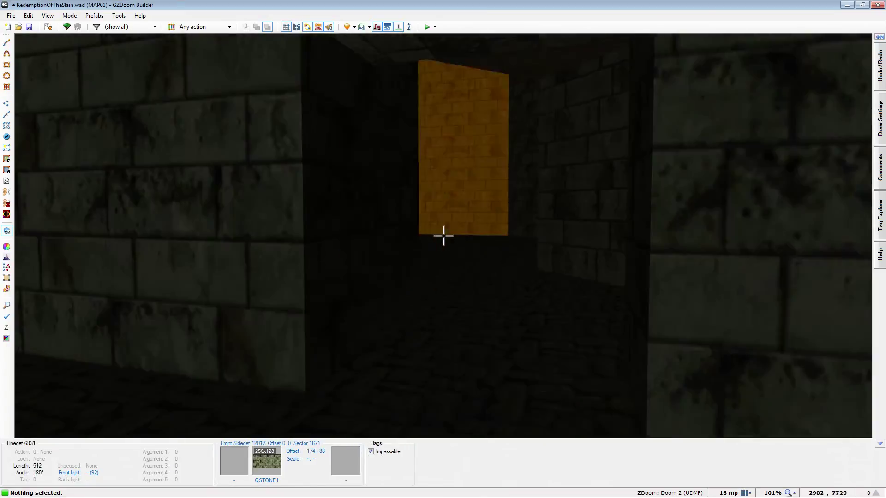
key(e)
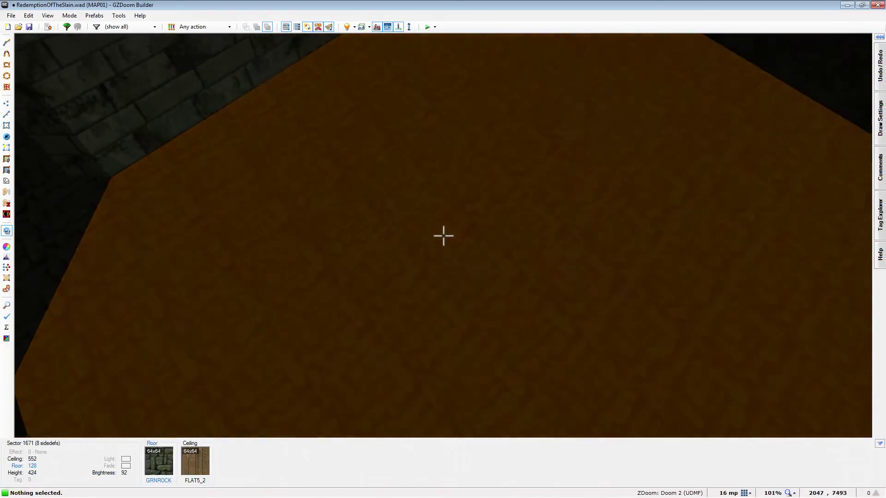
Review the building's layout in the 2D map, covering the long corridor, the two eastern side rooms and the large octagonal hall
key(w)
scroll(630, 290, down, 4)
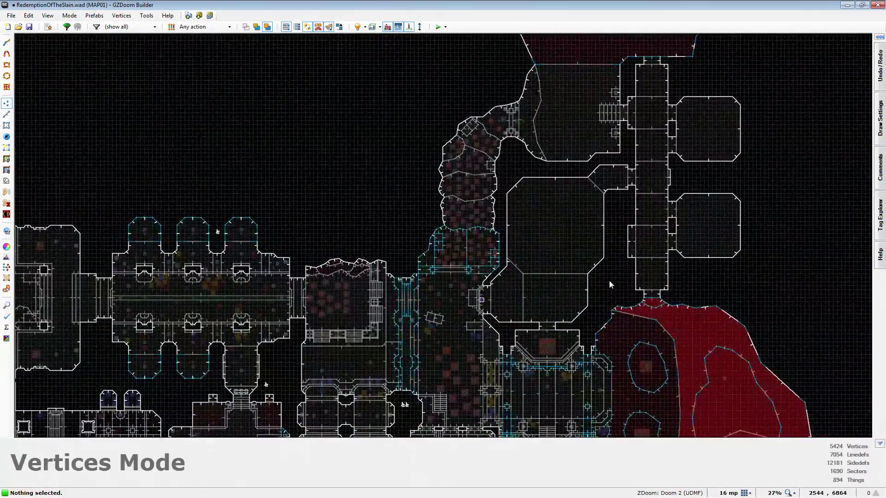
scroll(687, 141, up, 3)
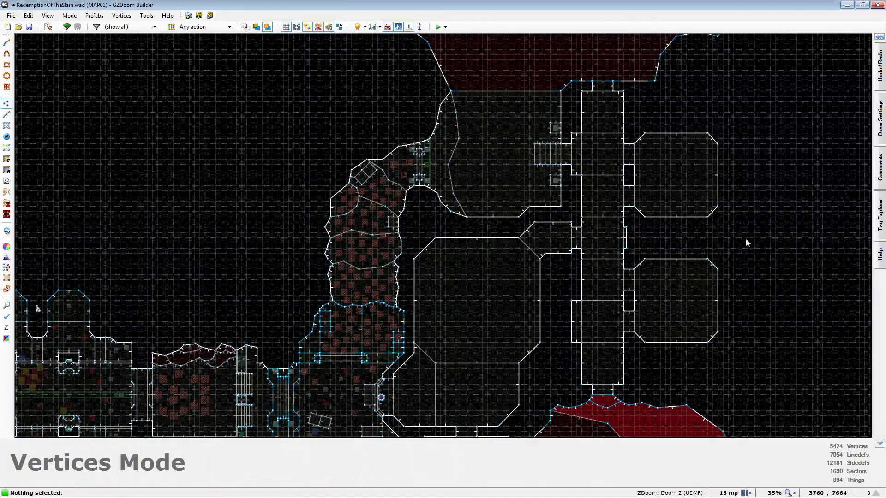
scroll(768, 181, down, 2)
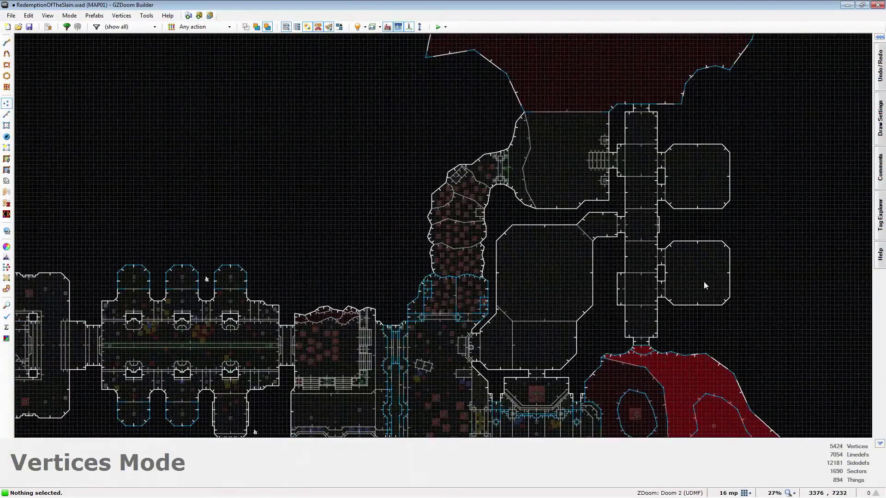
scroll(704, 282, up, 2)
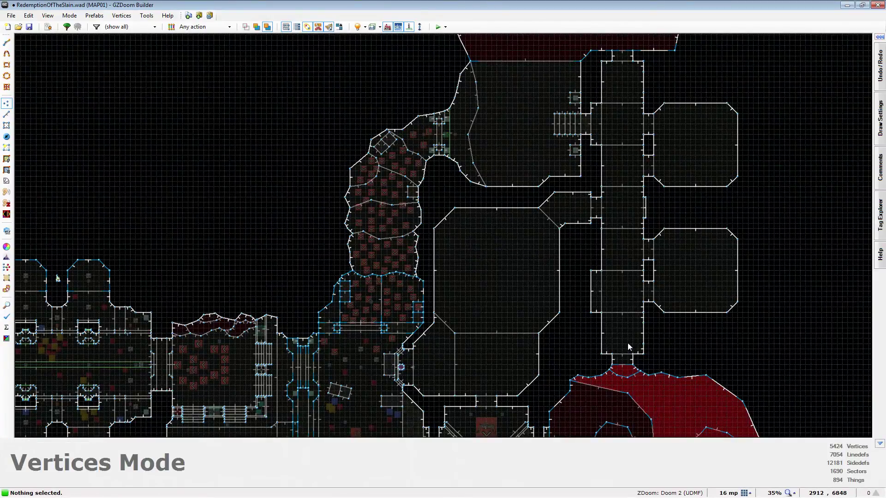
scroll(627, 342, down, 1)
scroll(624, 345, up, 3)
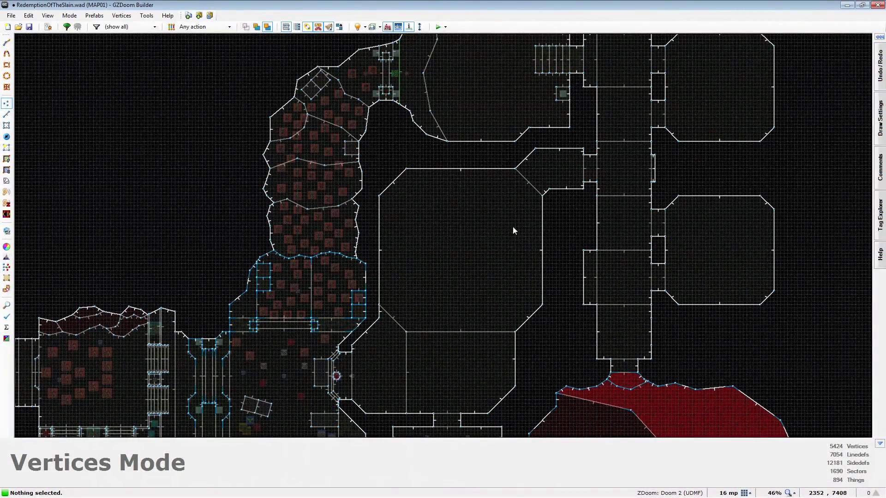
scroll(531, 189, down, 2)
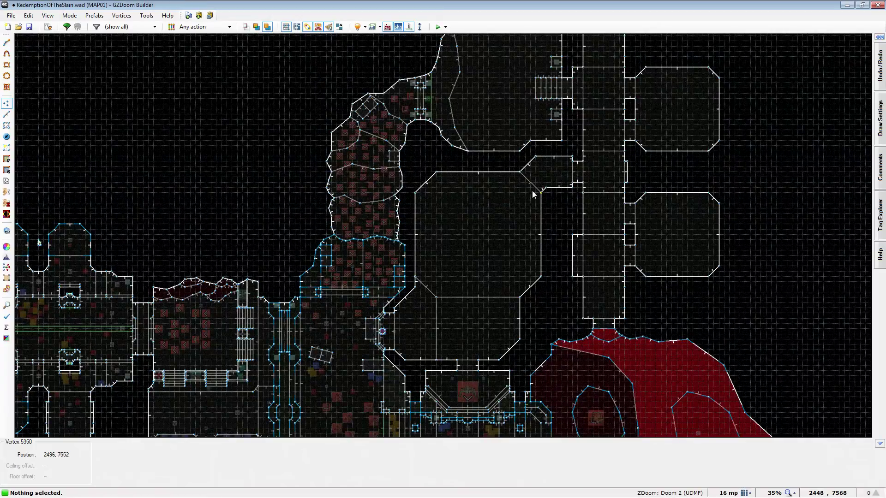
Inspect the dark octagonal hall in 3D, along with its raised ledge, the window opening and the passage to the corridor and side rooms
key(w)
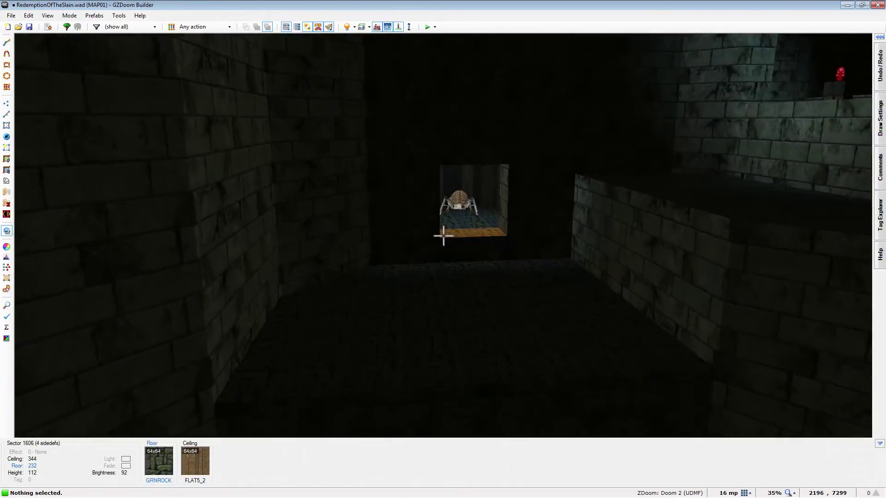
key(e)
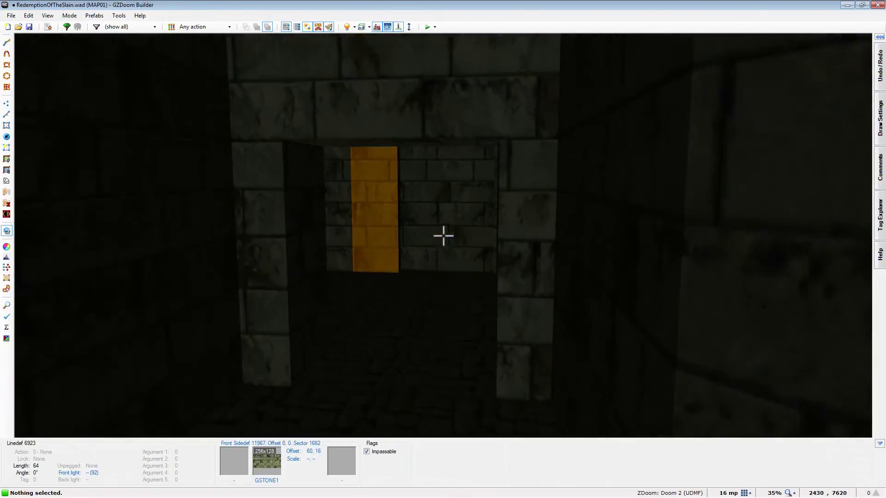
key(e)
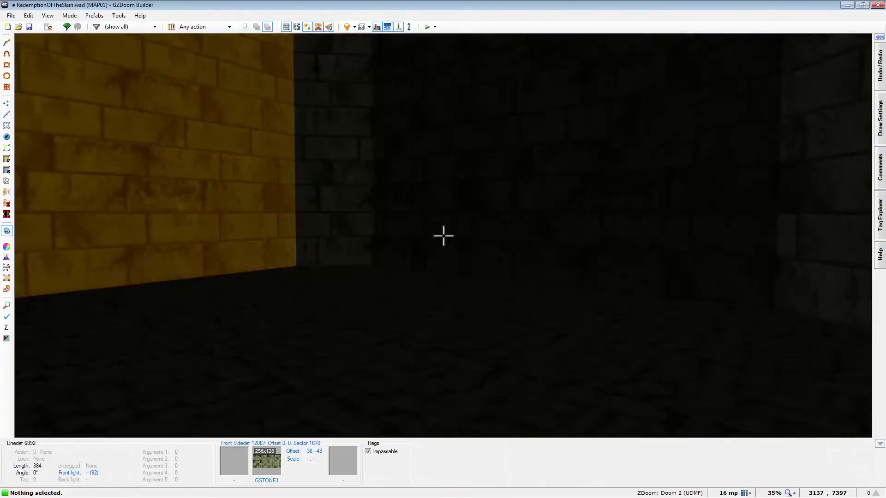
key(e)
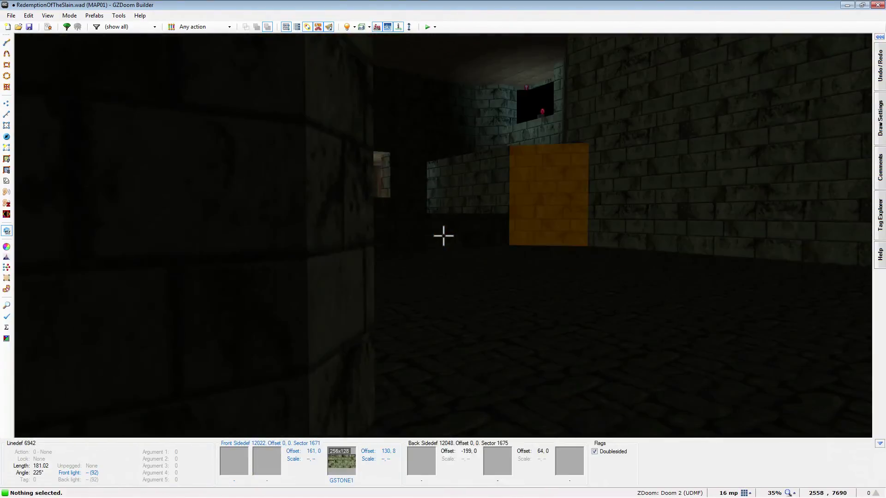
key(e)
key(e)
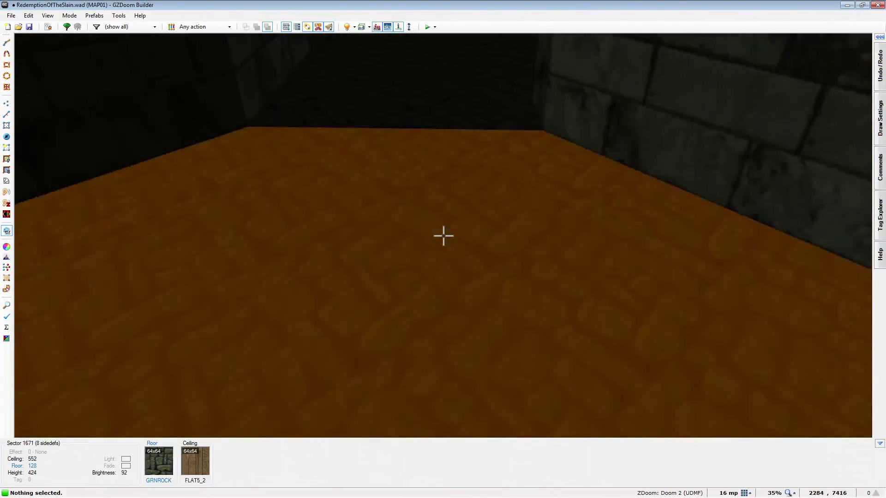
key(d)
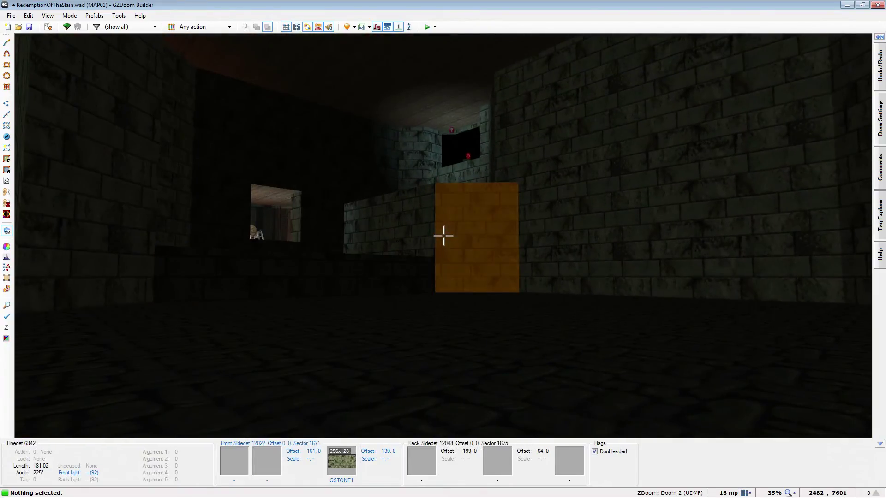
key(e)
key(f)
key(d)
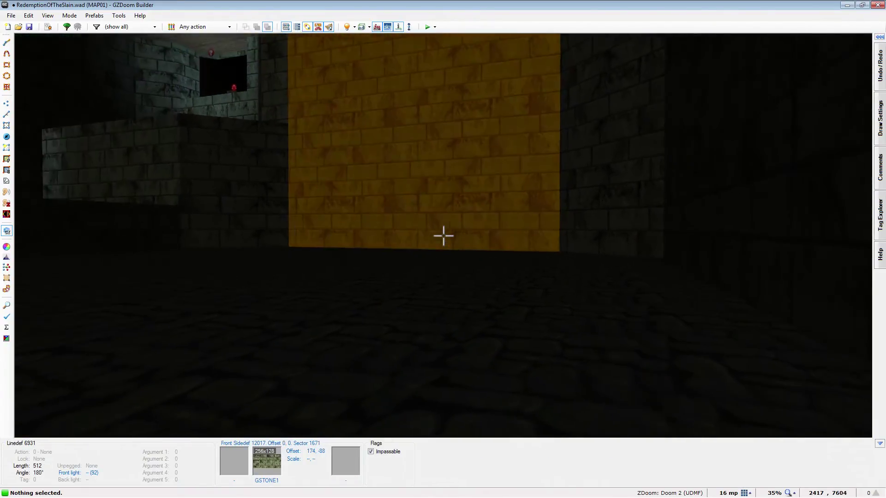
key(e)
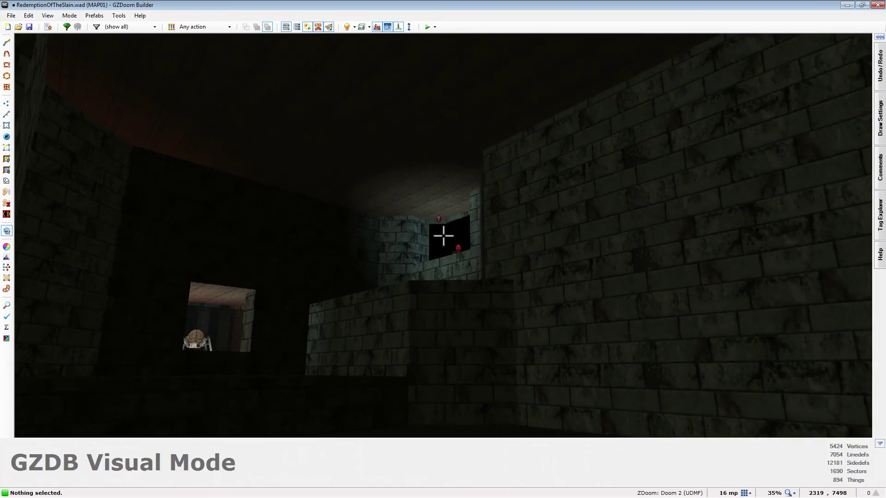
key(e)
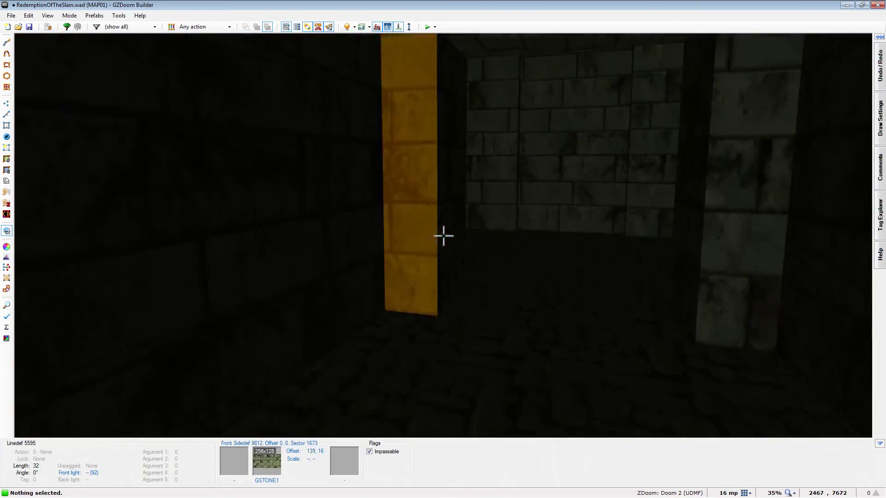
Turn on full brightness and examine the octagonal hall's walls, stepped platforms, wooden ceiling and openings
key(b)
key(w)
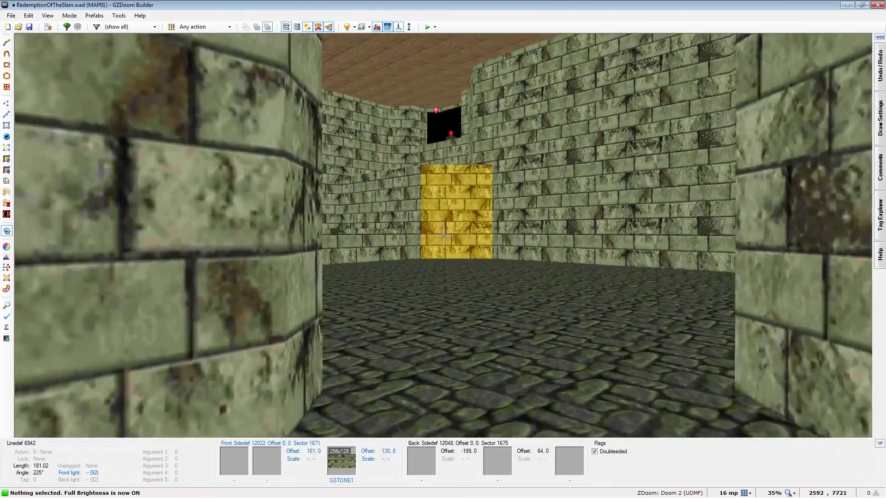
key(w)
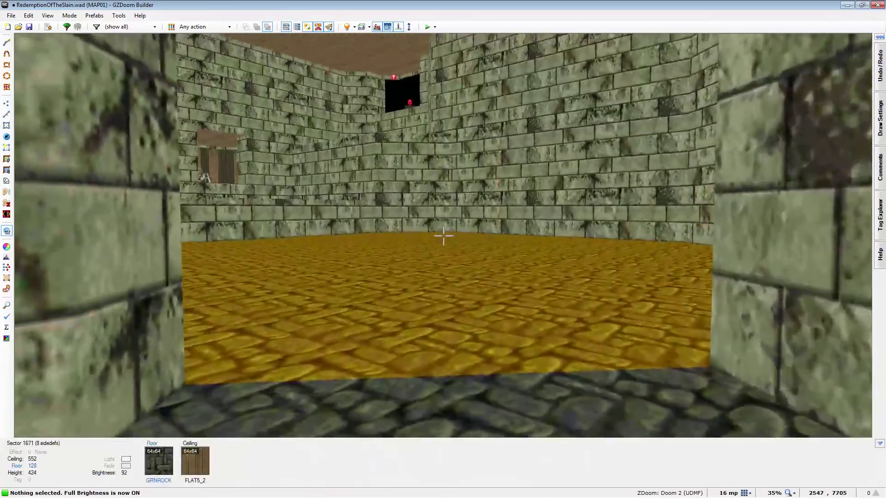
key(w)
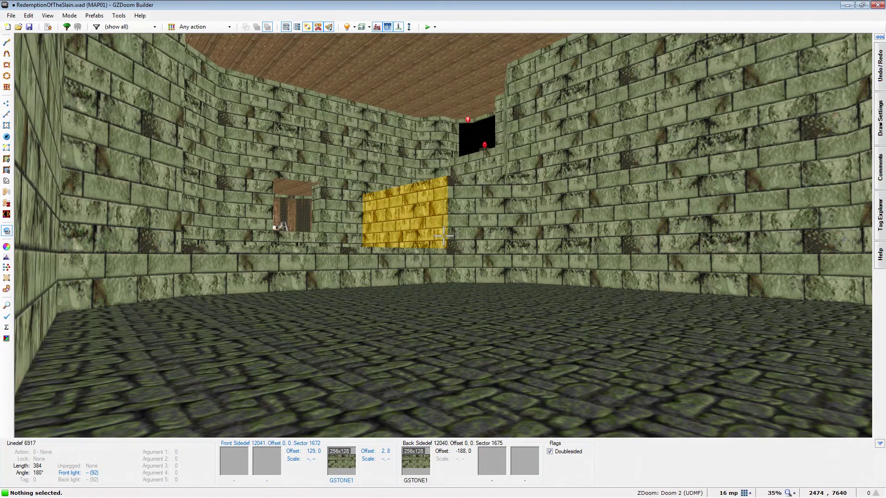
key(w)
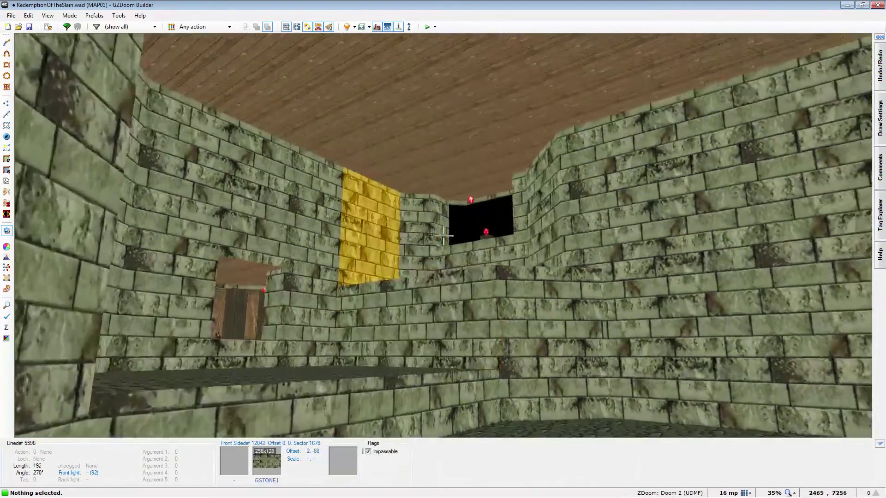
key(w)
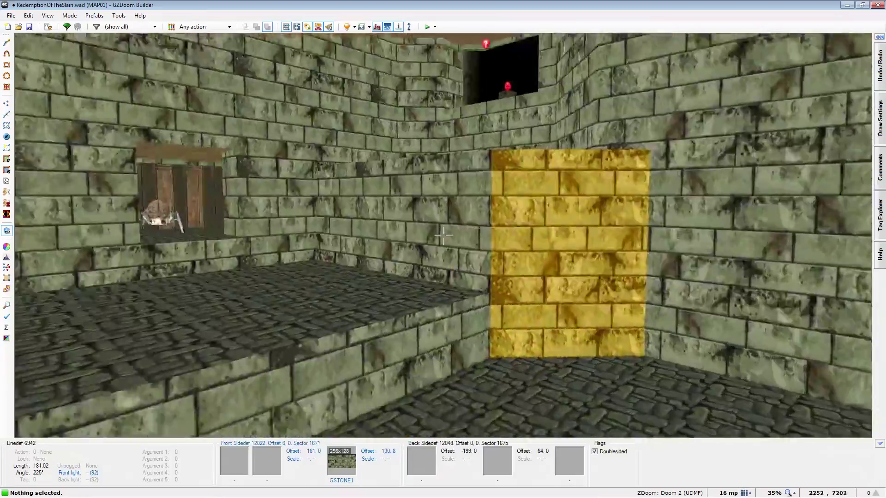
key(w)
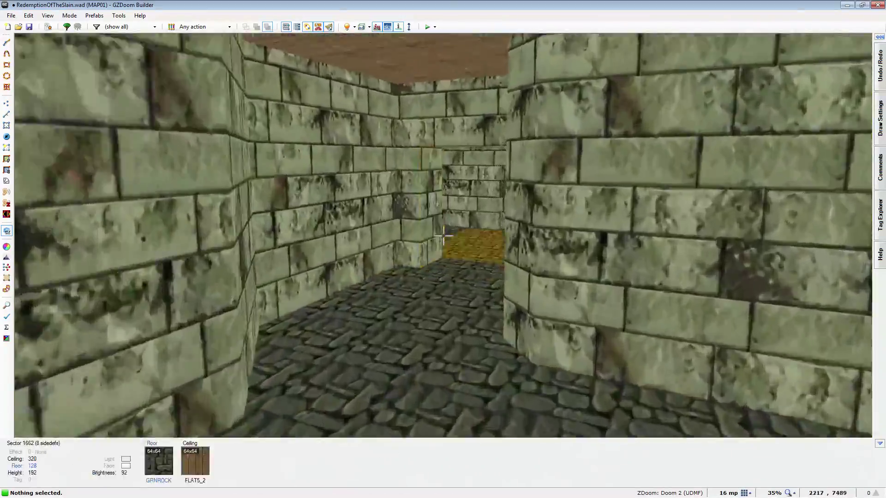
Review the corridor's end opening, the lava and red-rock exterior around the building, and the view from the hall's doorway
key(w)
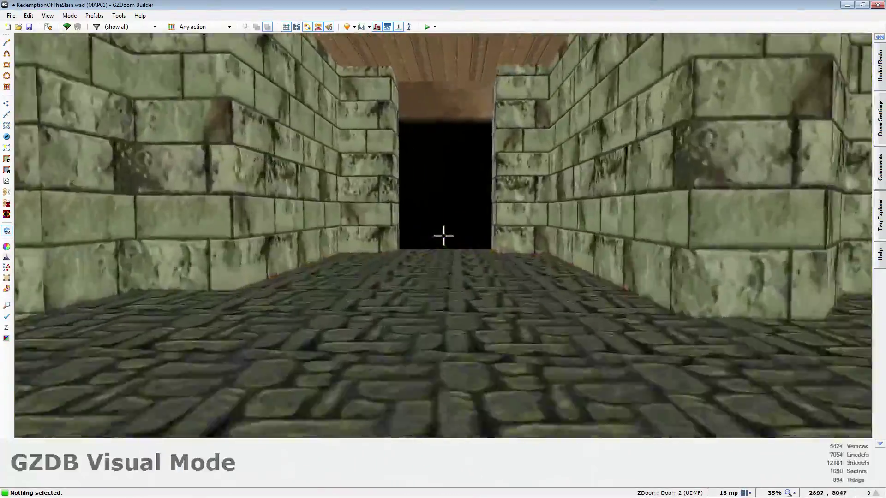
key(w)
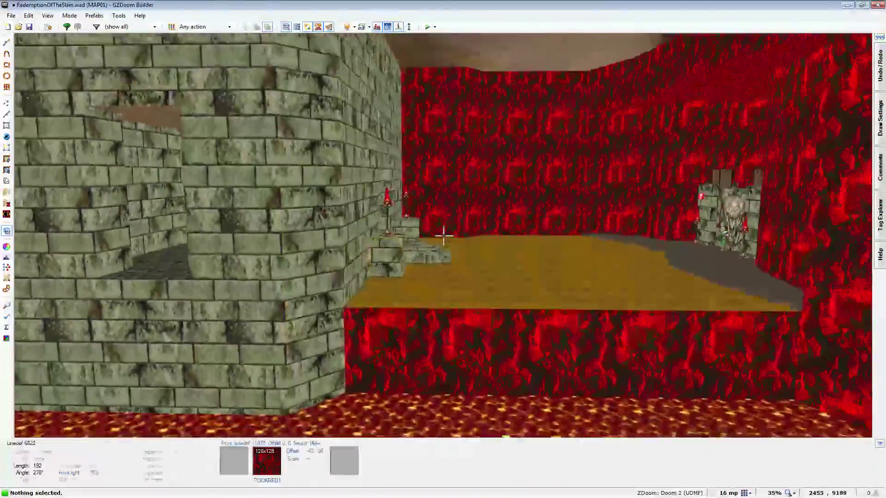
key(w)
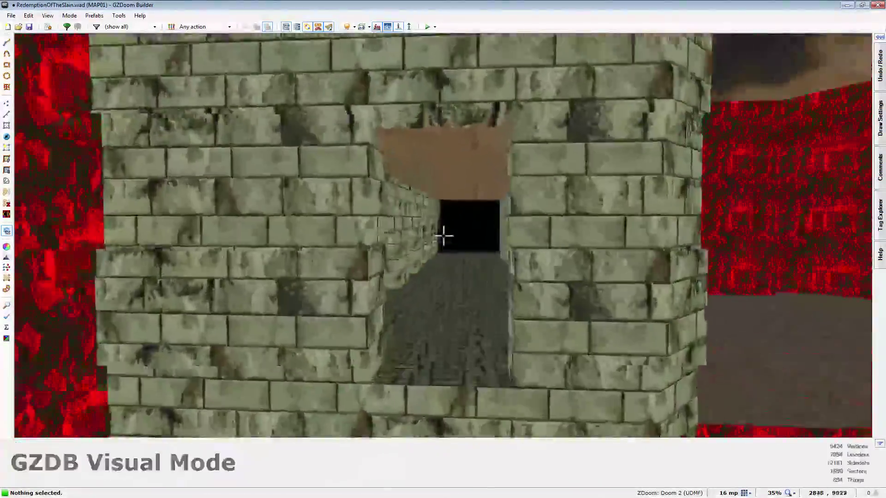
key(w)
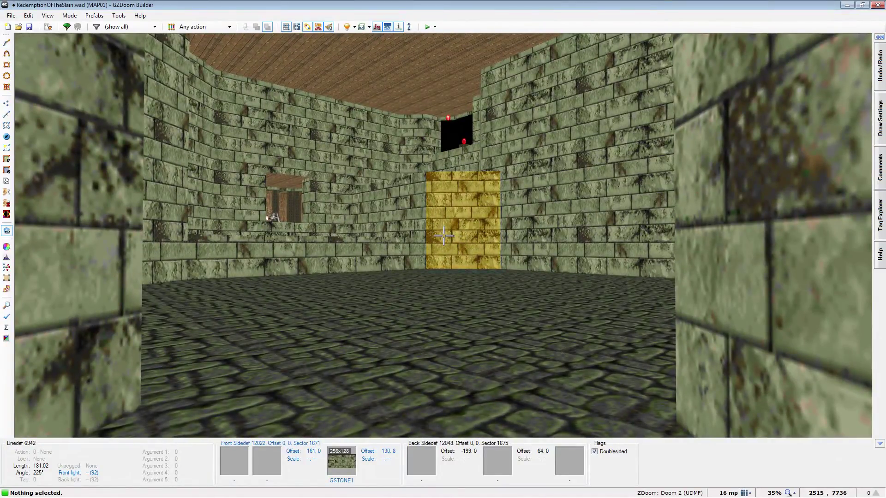
key(w)
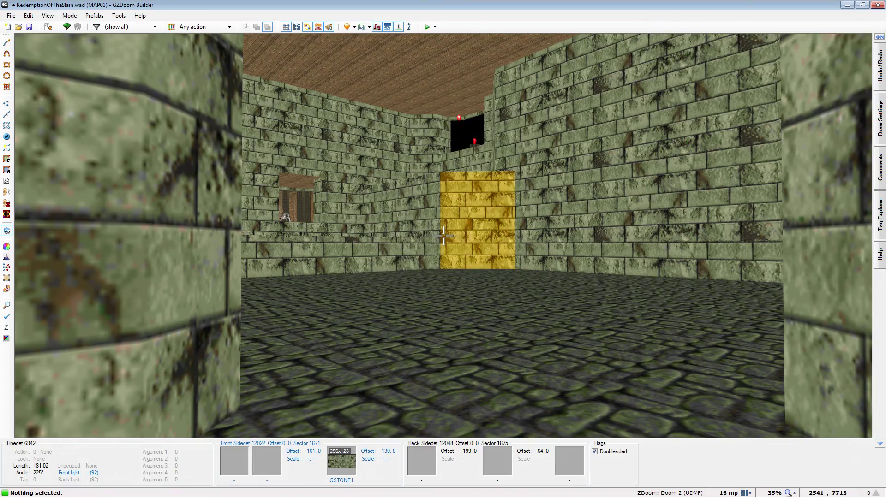
Survey the hall's upper opening and the monster-filled horde area, including its ledges and the wooden door beneath the skull pentagram
key(e)
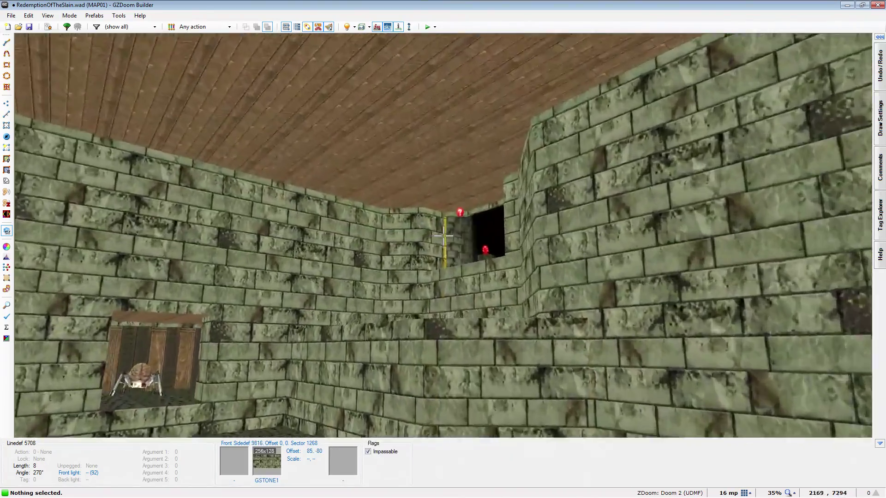
key(e)
key(e)
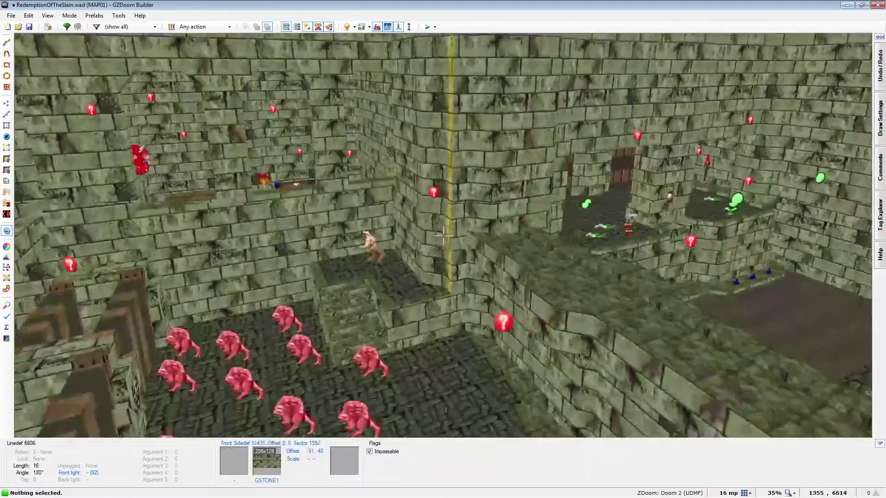
key(e)
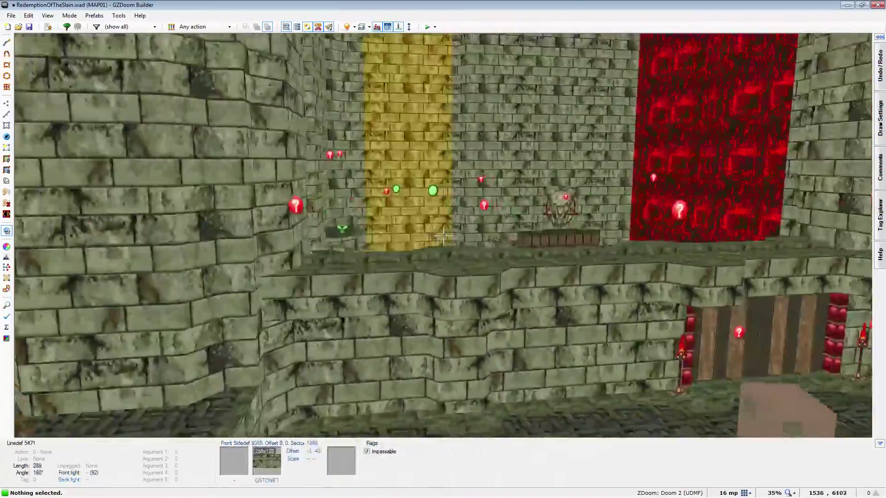
key(e)
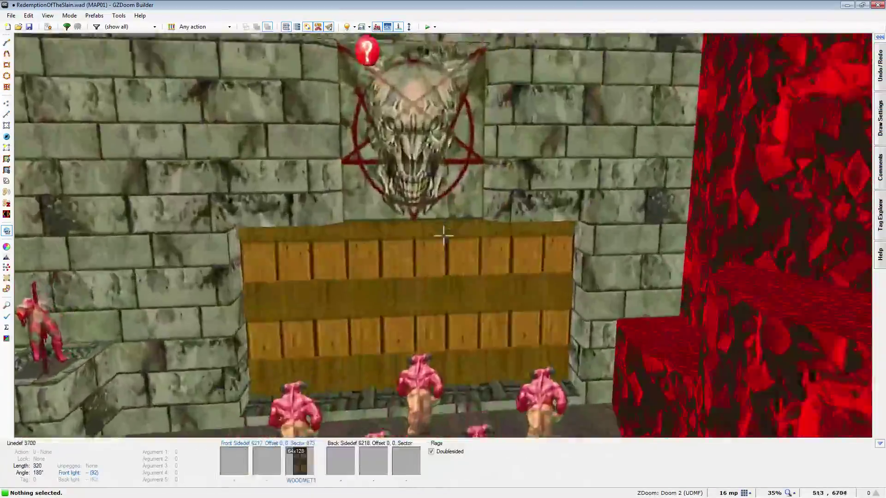
Examine the vaulted cobblestone hall with its skull walls, wooden doors and supplies, and the outdoor area around the exit tower
key(e)
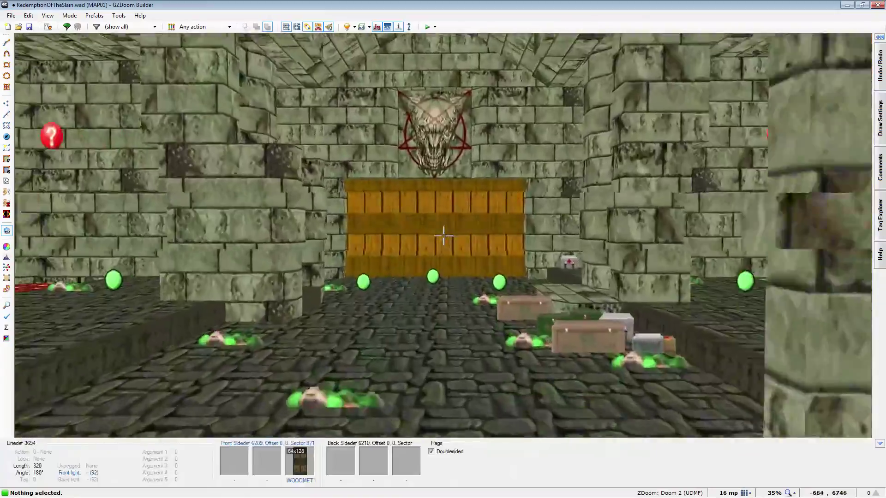
key(e)
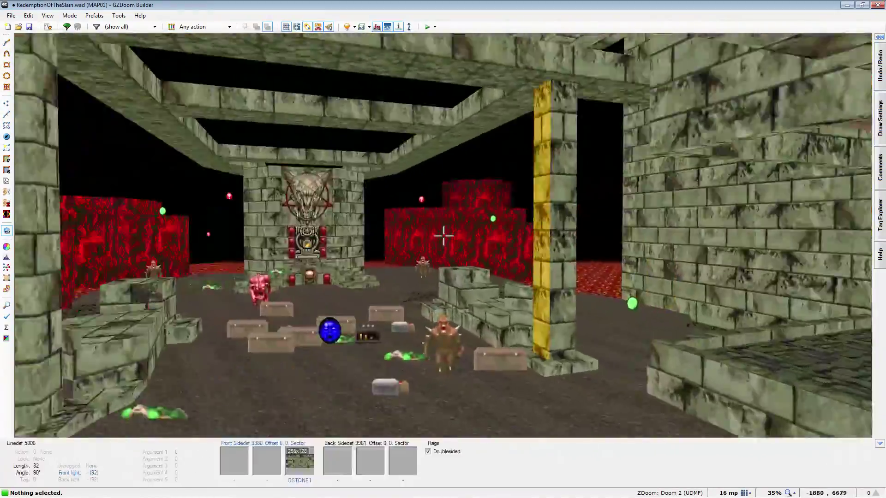
key(d)
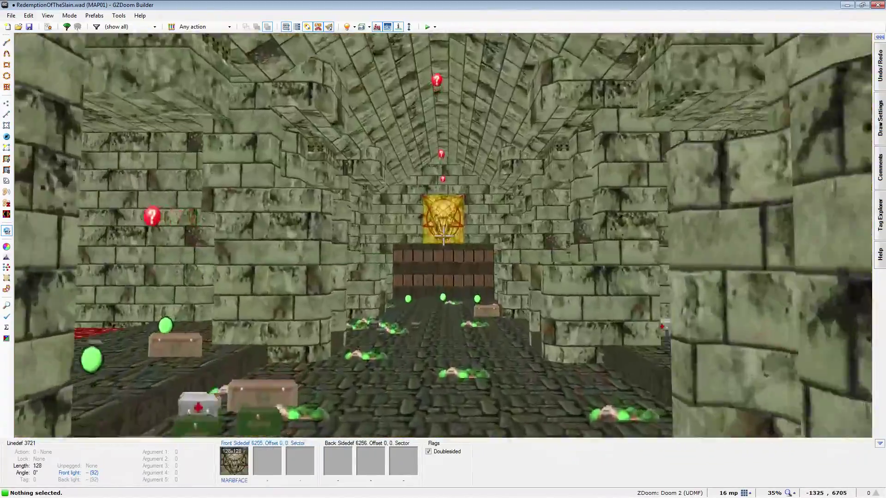
key(d)
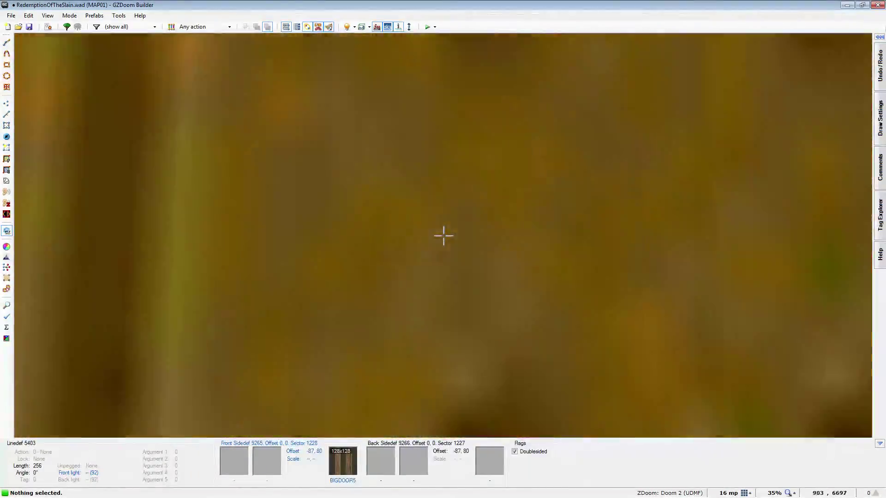
key(d)
key(d)
key(e)
key(e)
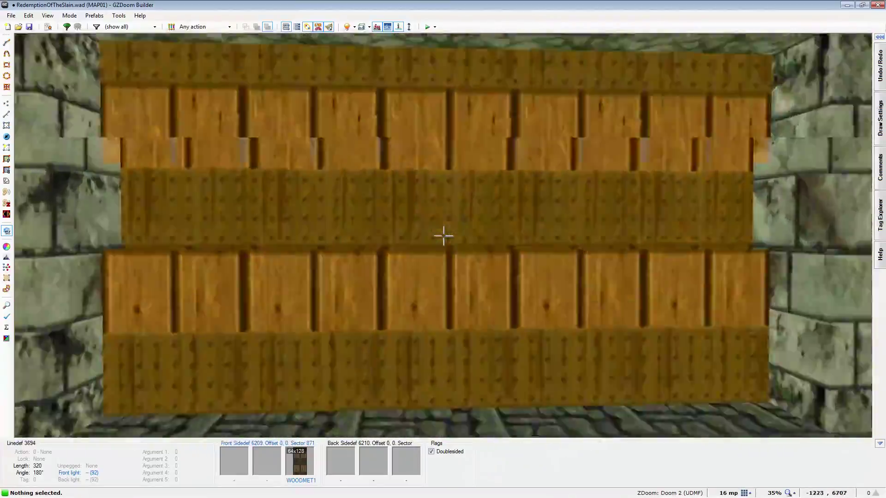
key(e)
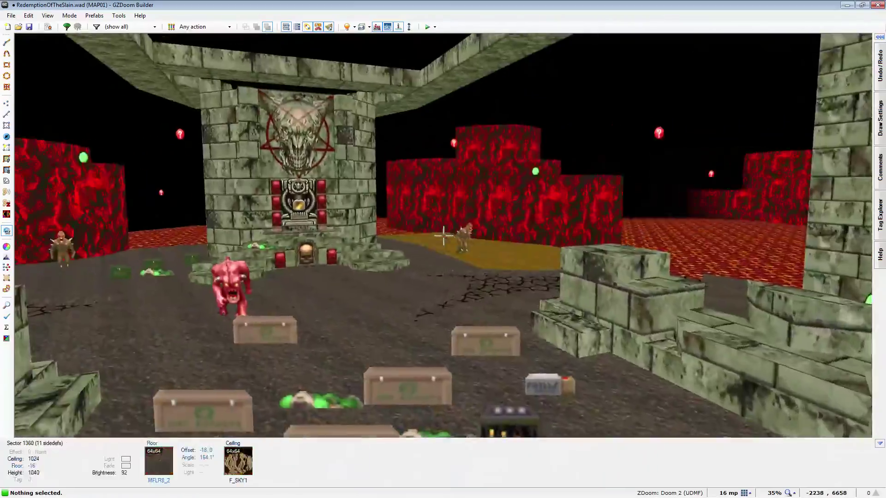
key(e)
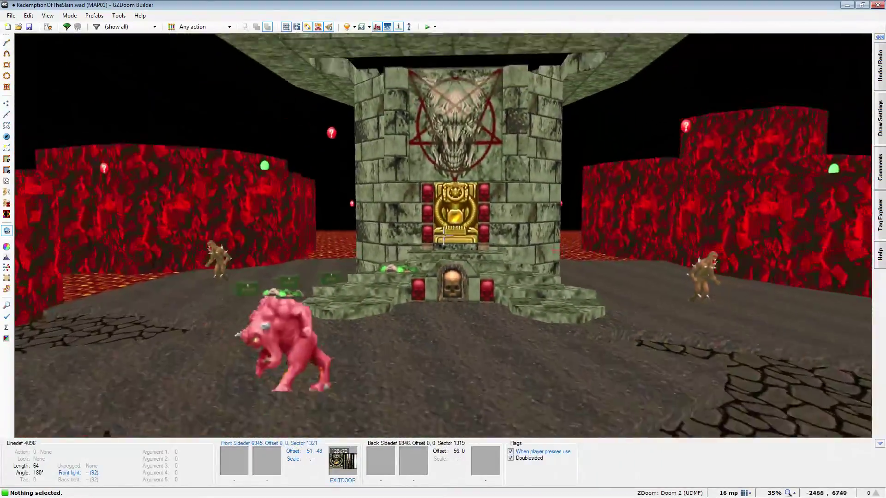
Review the route from the vaulted hall through the new brick building and corridor to the yard's skull gate
key(w)
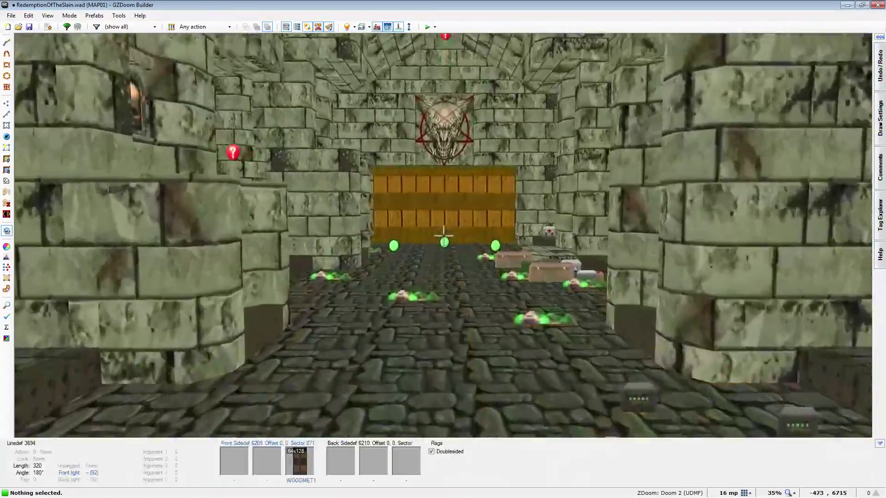
key(w)
key(w)
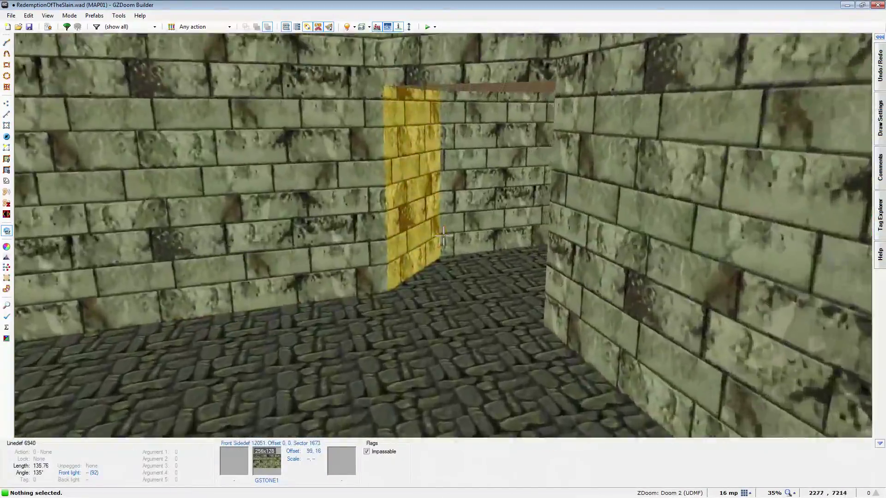
key(w)
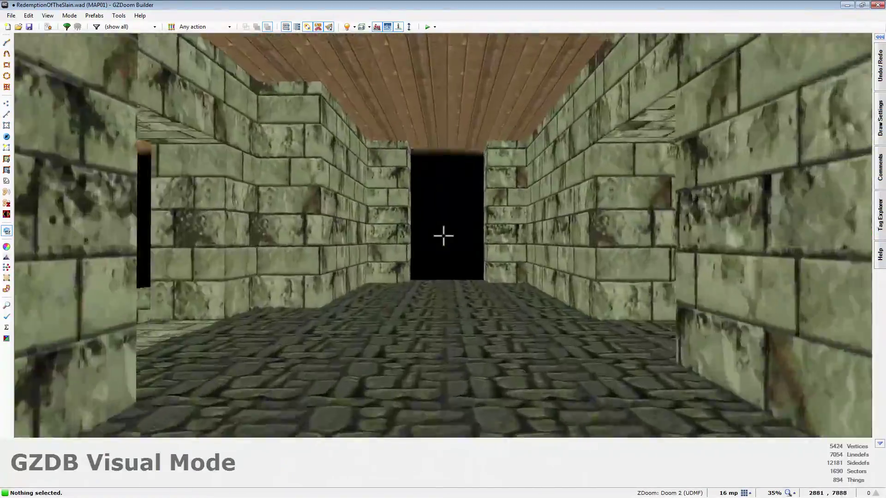
key(w)
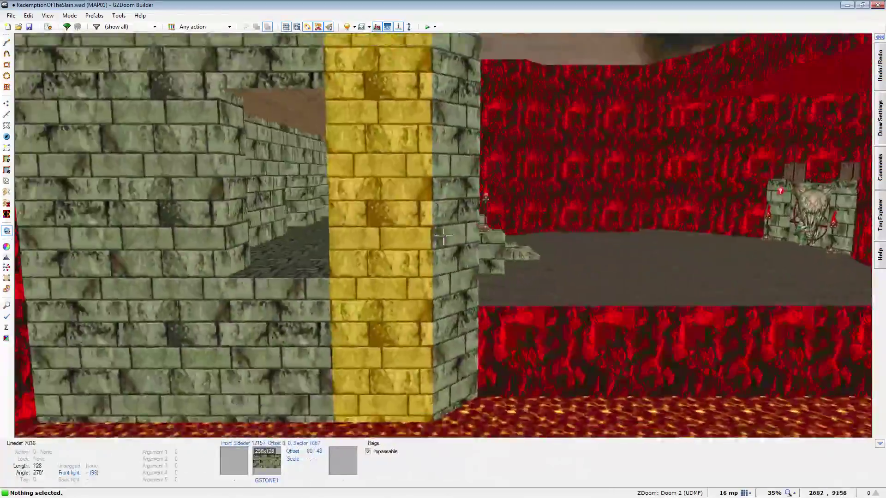
key(w)
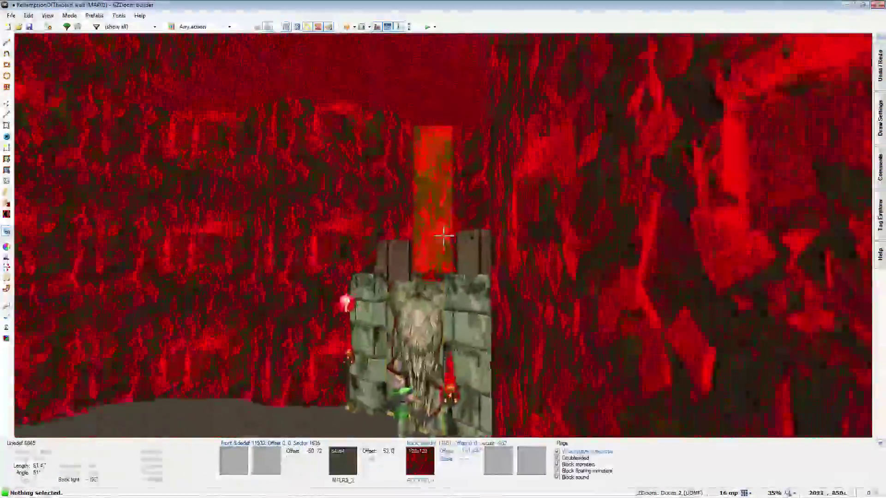
Inspect the demon area with its UAC crates, the zombie-filled red-rock passage, and the yard's torch-lit entrance stairs
key(w)
key(w)
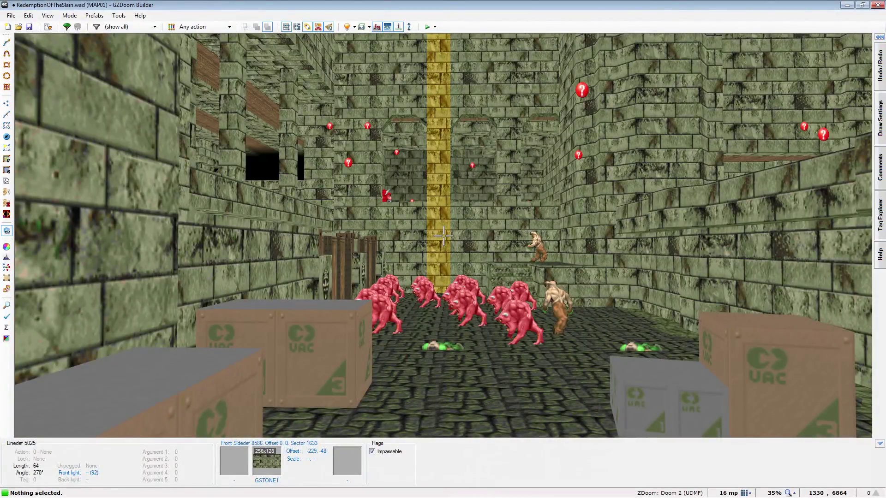
key(w)
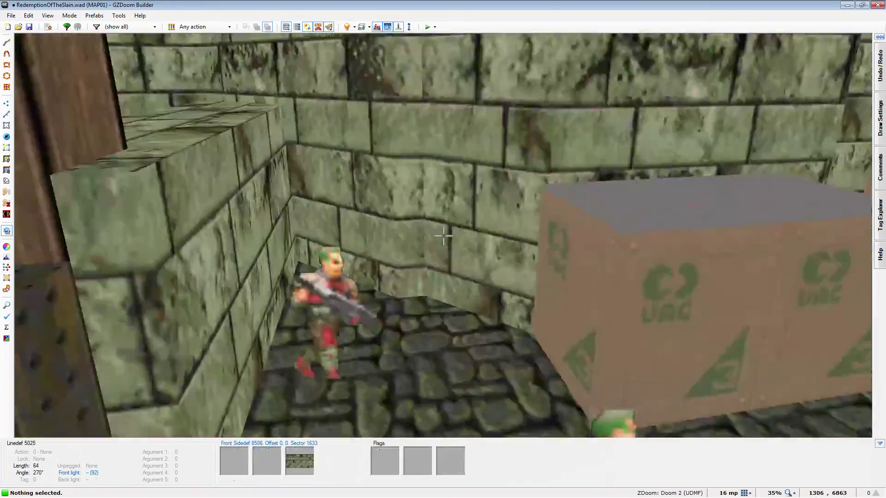
key(w)
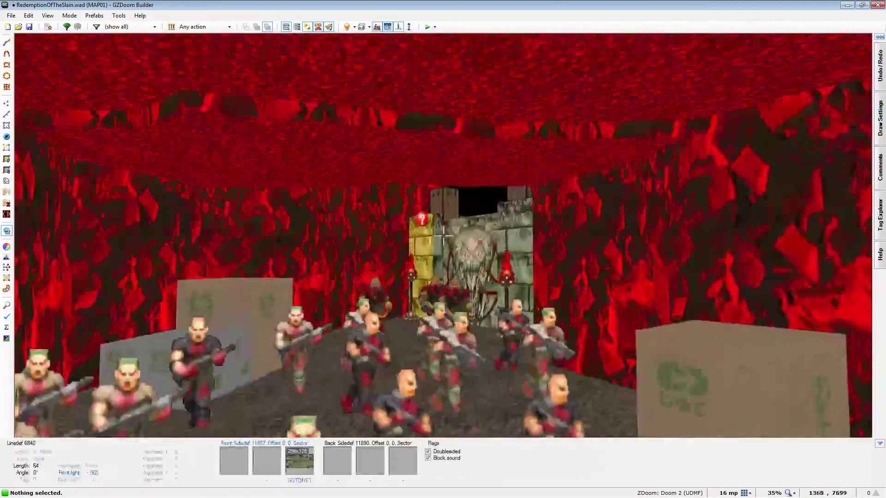
key(w)
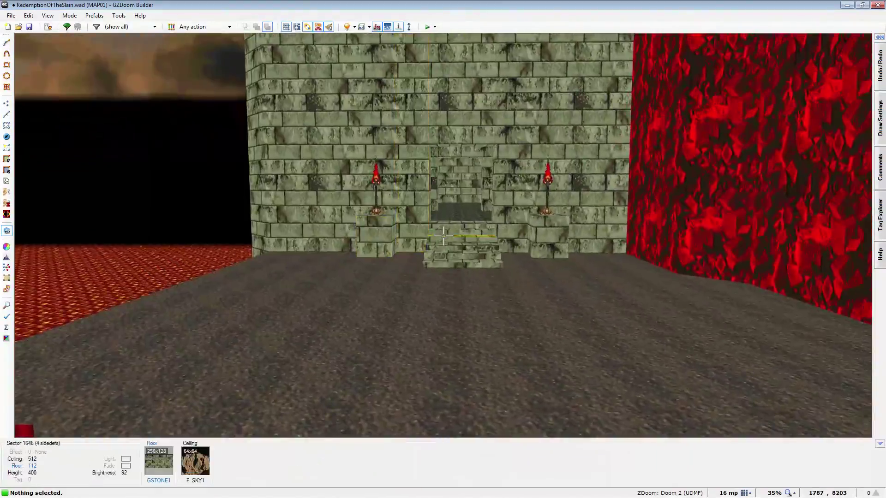
key(w)
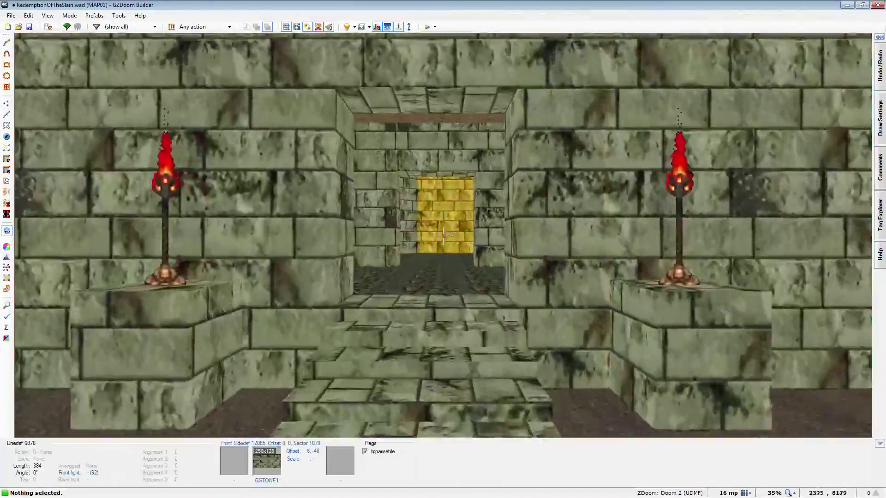
Check the corridor's end opening over the lava from inside and outside, and the yard between the skull gate and entrance
key(w)
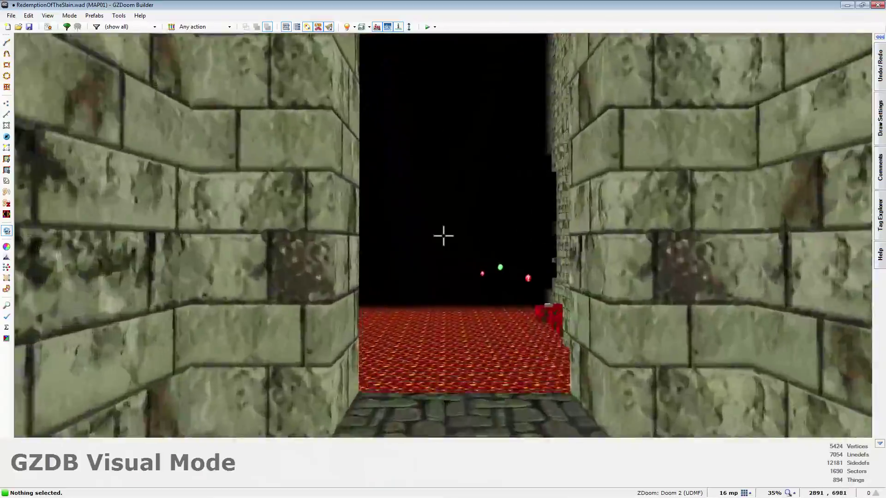
key(w)
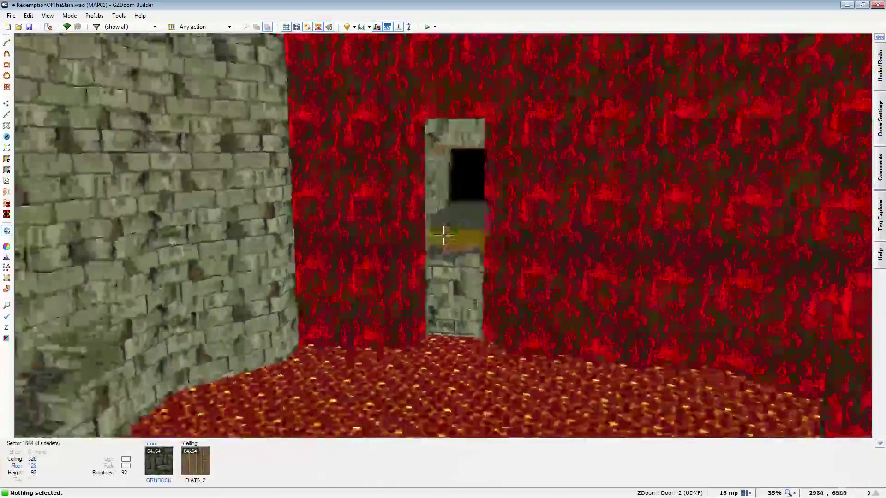
key(w)
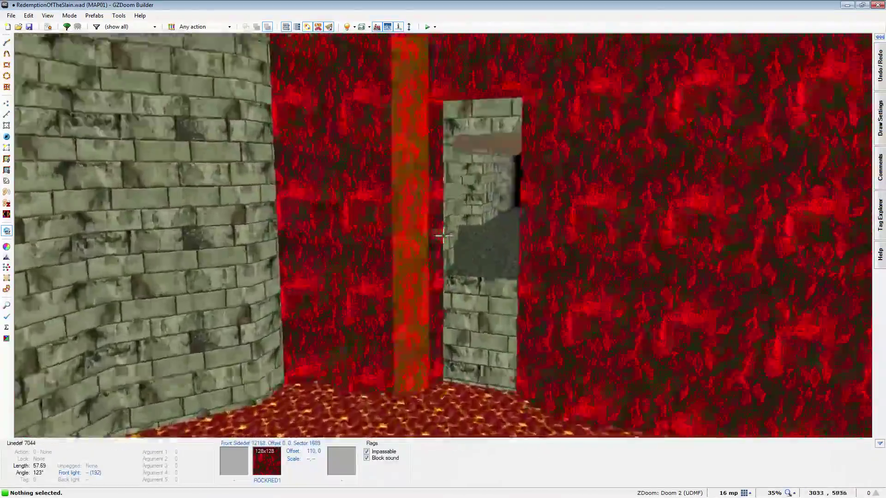
key(w)
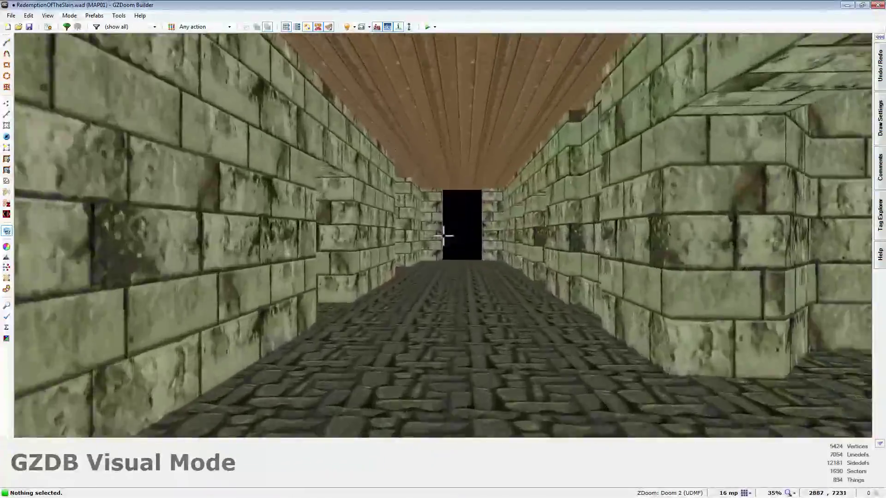
key(w)
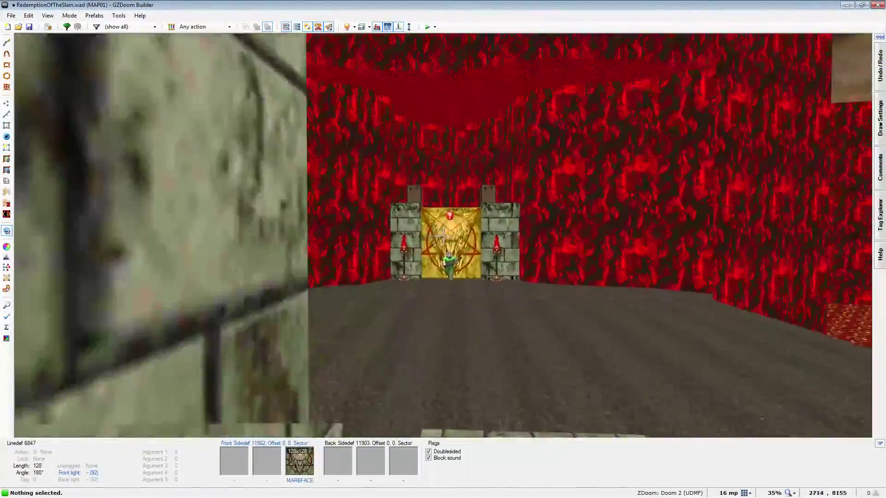
key(w)
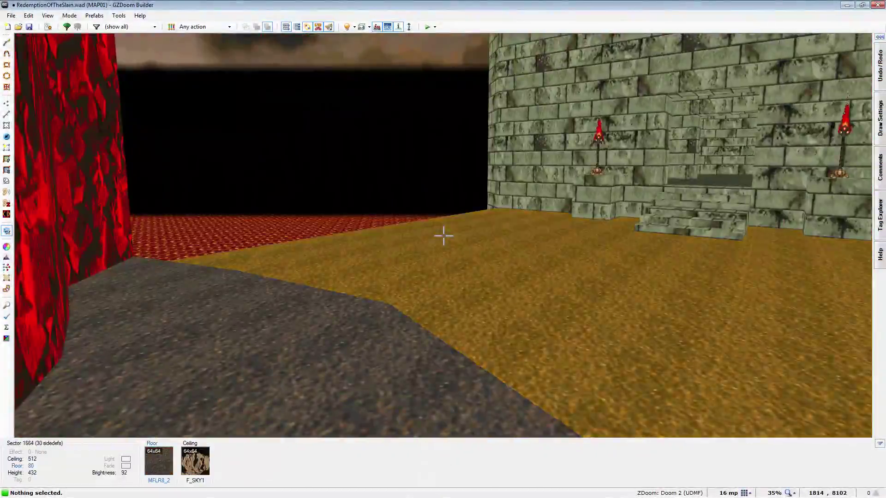
Examine the octagonal hall's raised platforms, upper opening and wood-backed alcove holding the arachnotron
key(w)
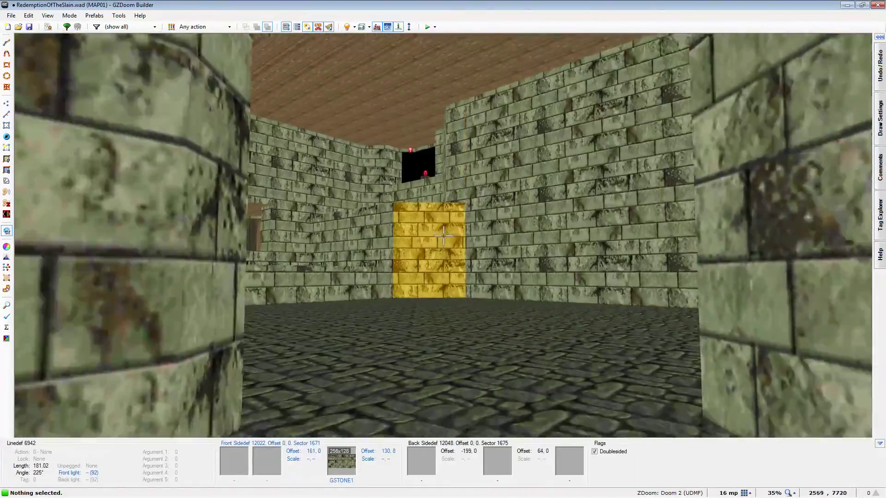
key(w)
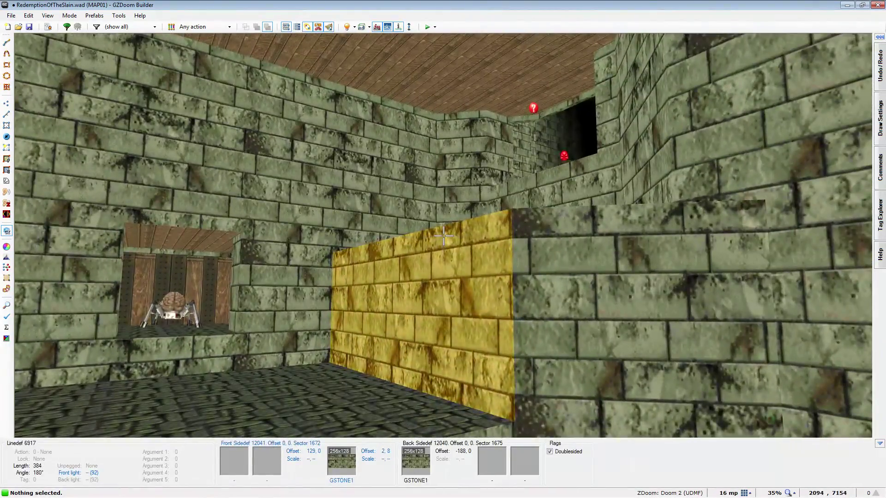
key(s)
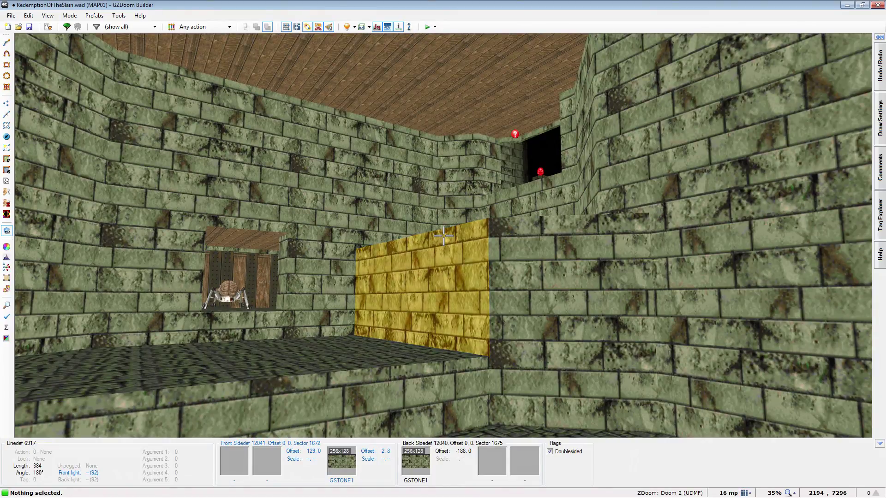
Turn off full brightness and review the hall, the yard, the zombie horde and the demon area in their actual lighting
key(b)
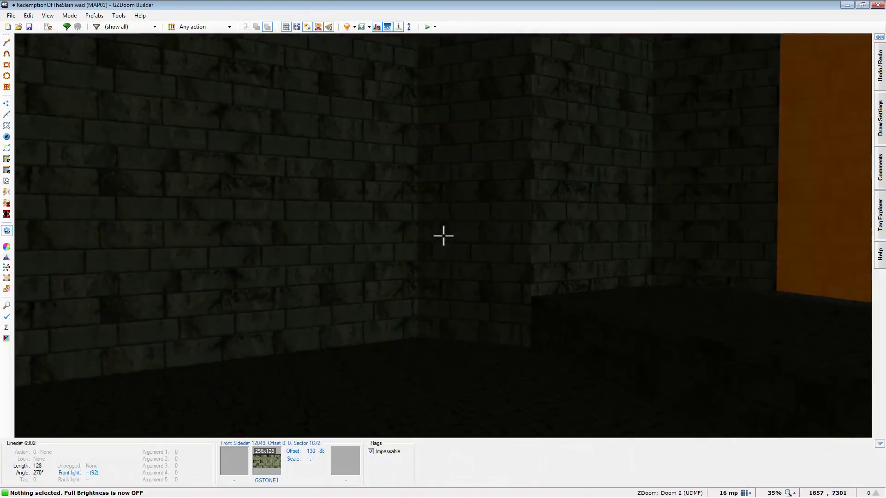
key(w)
key(w)
key(w)
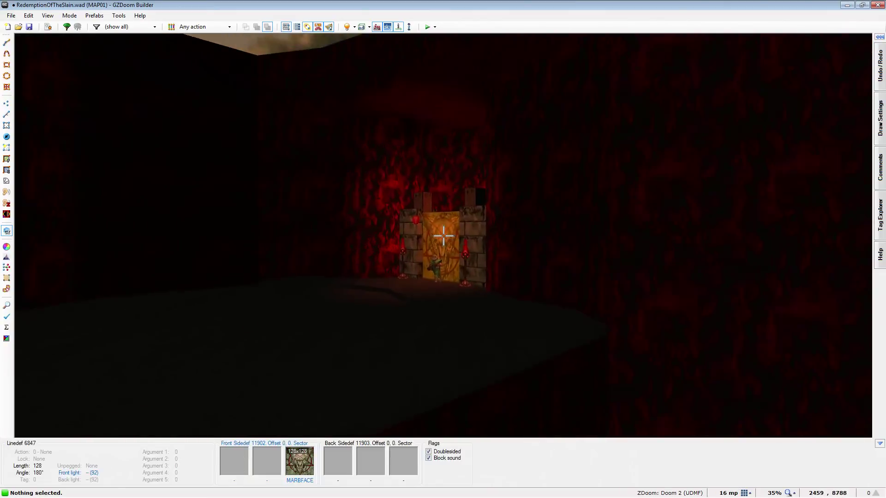
key(w)
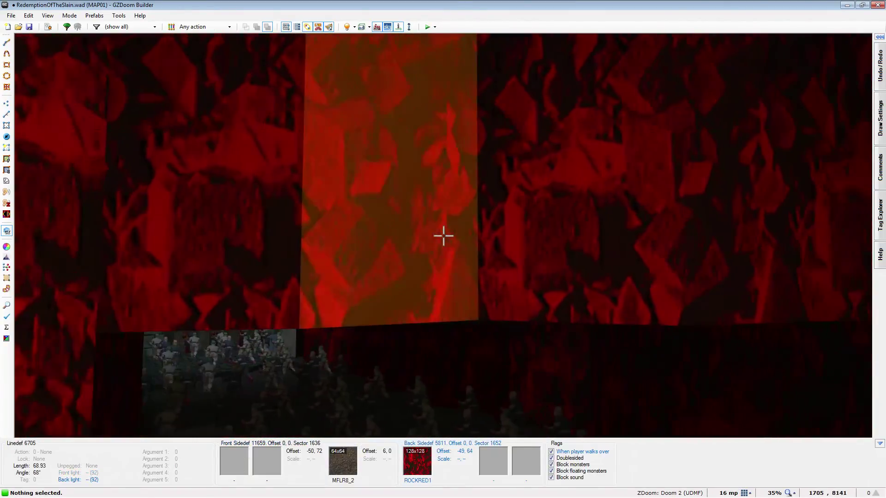
key(w)
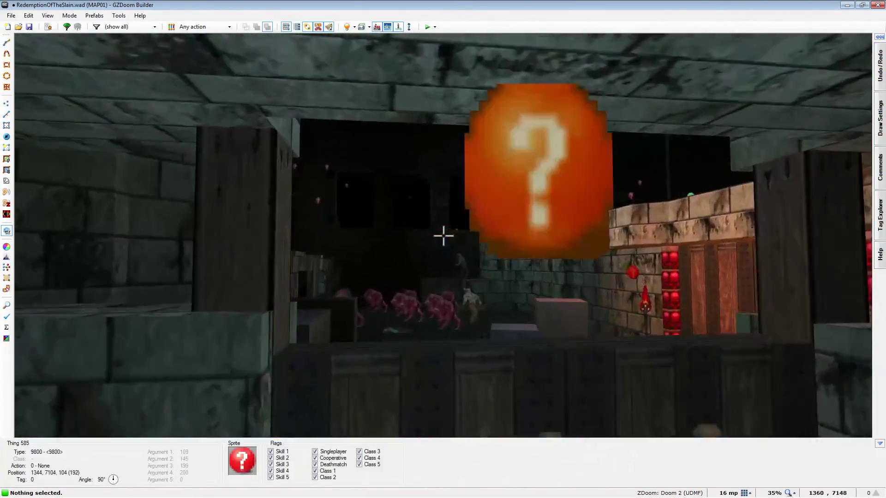
Inspect the actual lighting on the pillared ledge, the lava-side opening, the dark corridor, the skull gate and the yard
key(w)
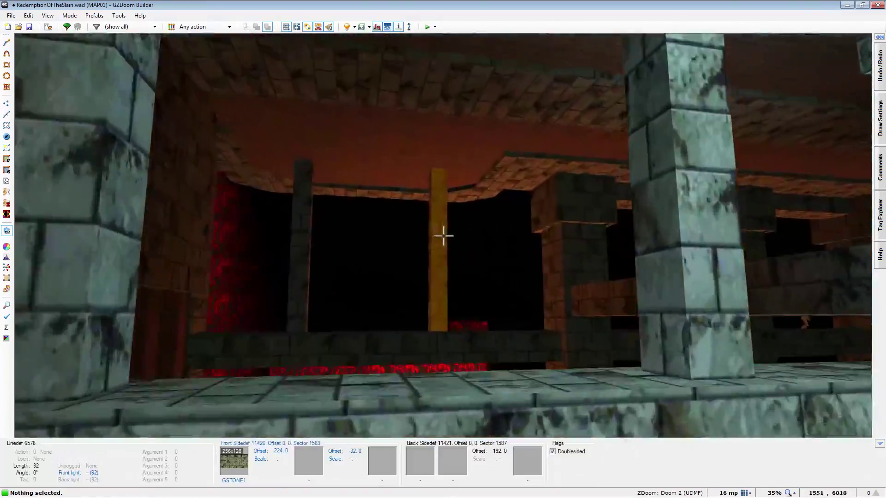
key(w)
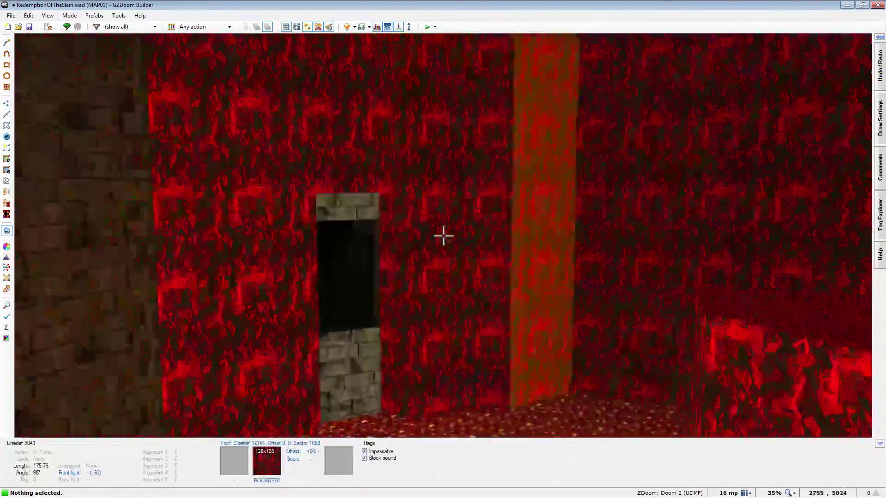
key(w)
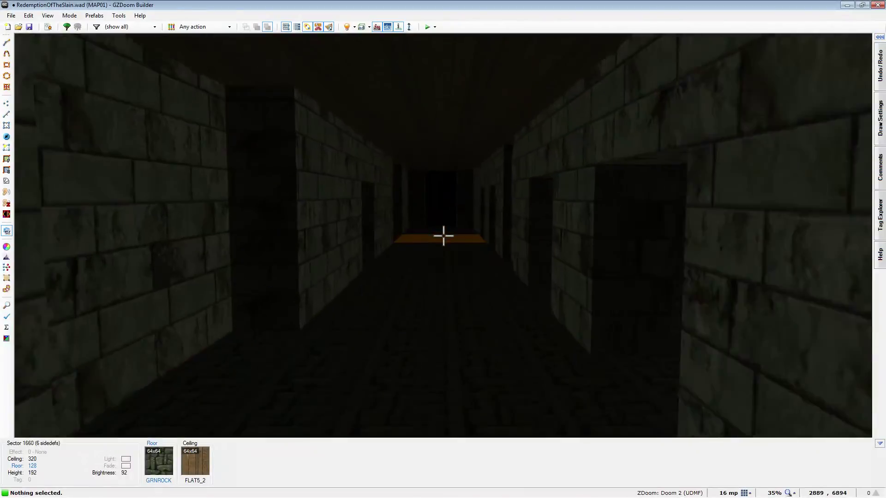
key(w)
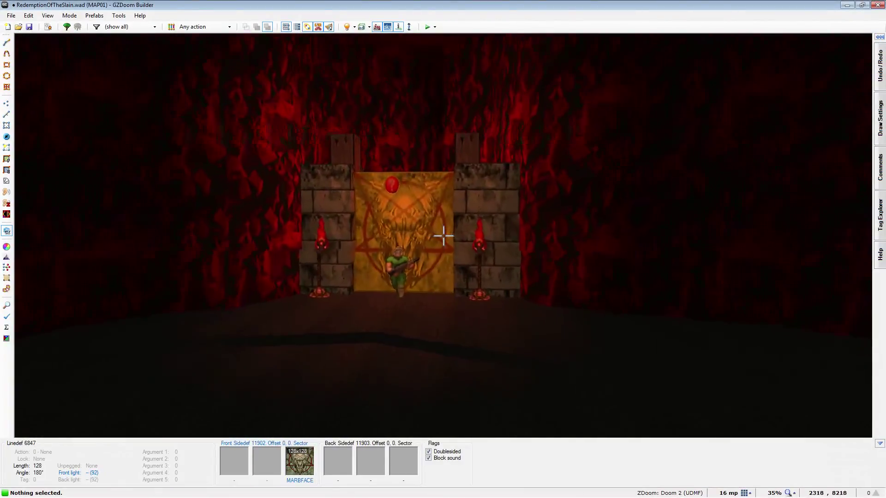
key(w)
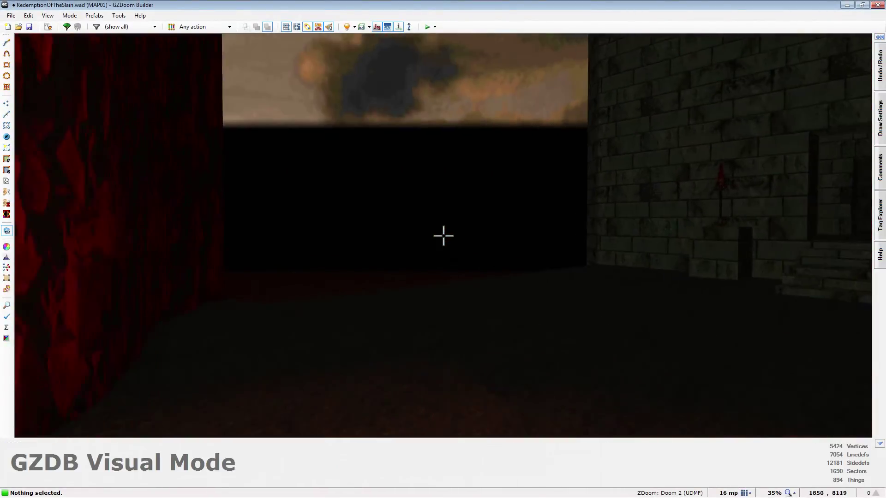
Inspect the actual lighting at the brick building's entrance, in its interior and corridors, and at the skull gate
key(w)
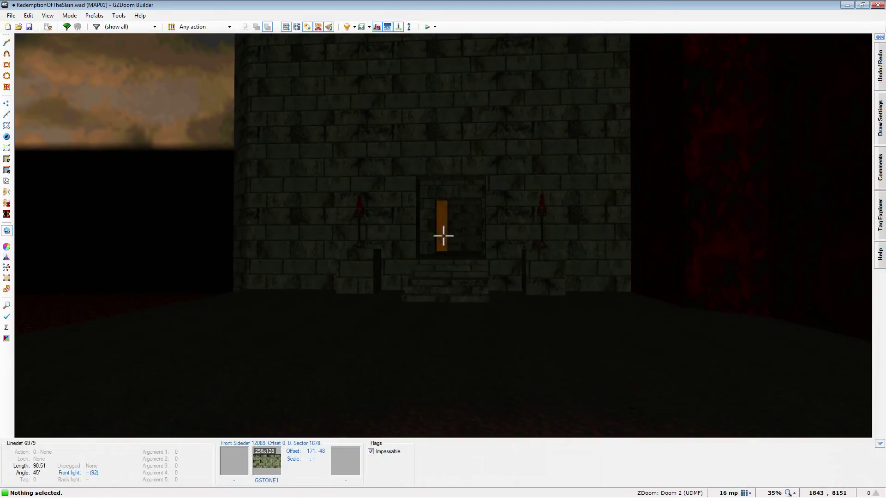
key(w)
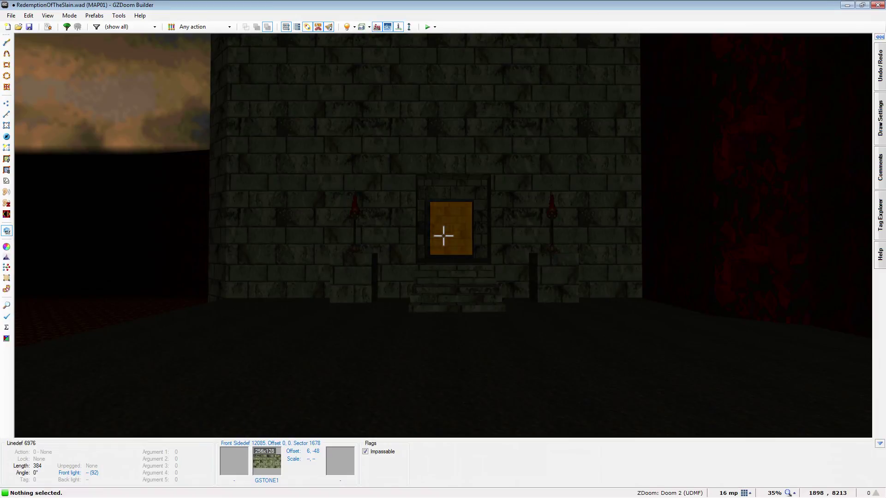
key(w)
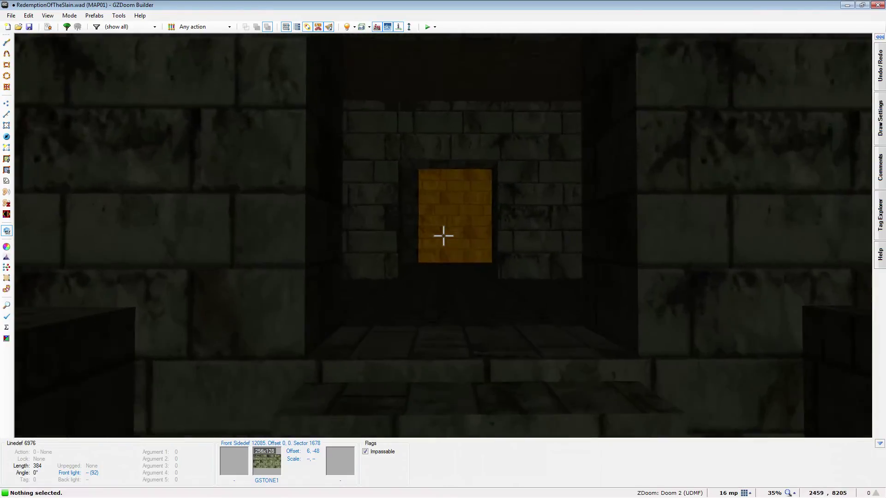
key(w)
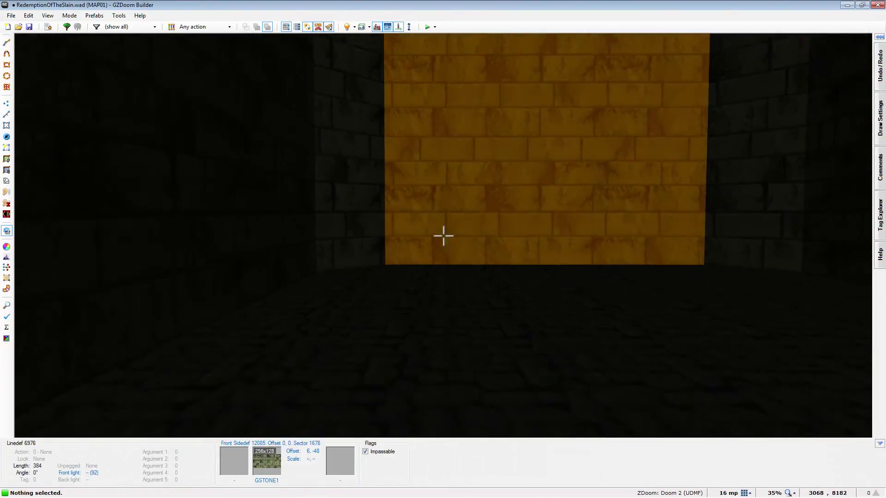
key(d)
key(d)
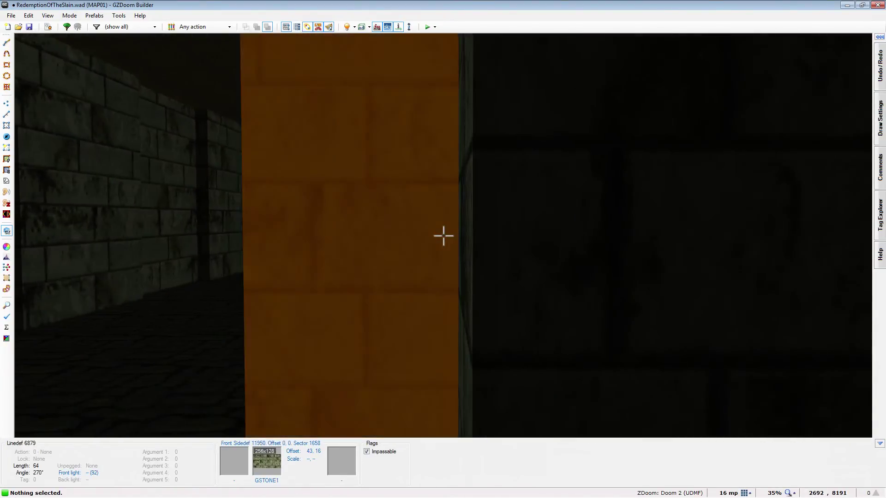
key(e)
key(e)
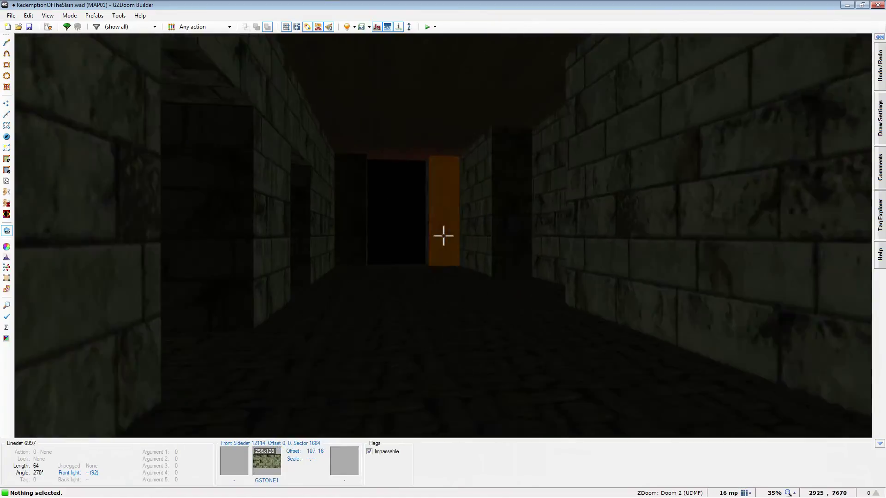
key(e)
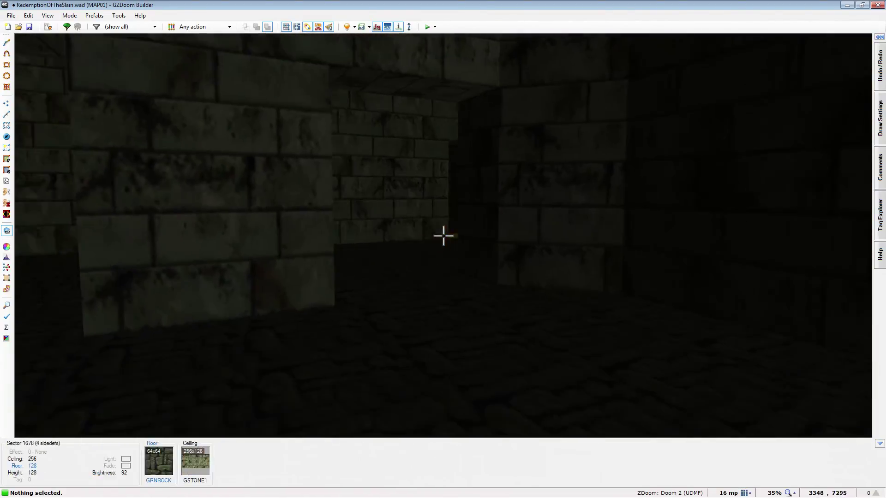
key(e)
key(e)
key(e)
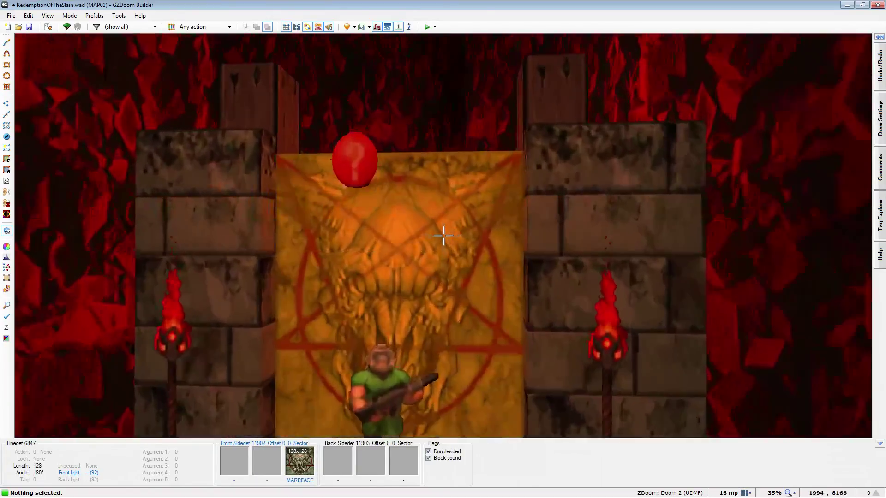
Turn full brightness back on while viewing the yard near the skull gate
key(d)
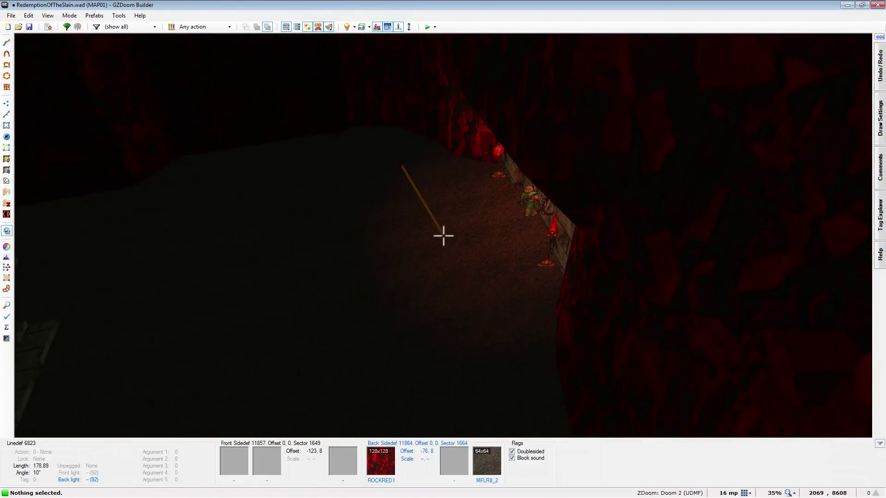
key(e)
key(b)
key(f)
key(e)
Lower the curved floor strip in front of the skull gate, and raise it back to a height of 88
key(d)
scroll(443, 236, down, 1)
scroll(444, 236, up, 1)
key(d)
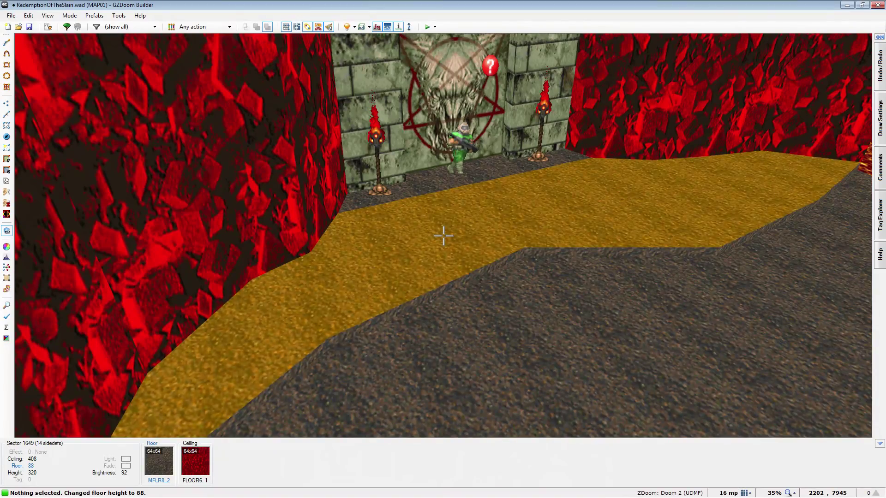
Check the yard's lava edge, the brick building's entrance steps and the yard floor at full brightness
key(e)
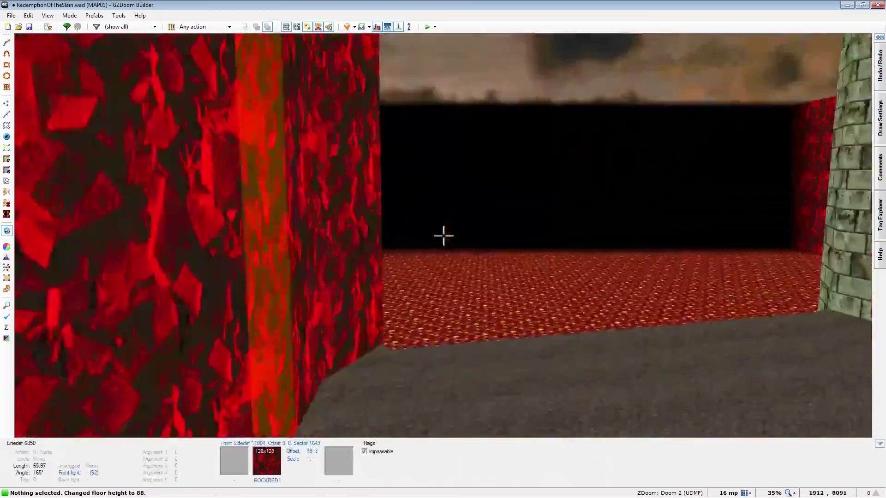
key(e)
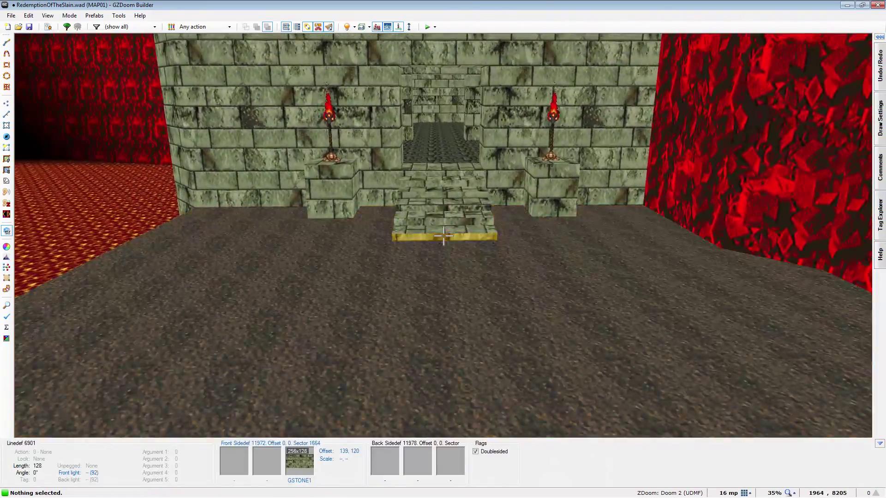
key(f)
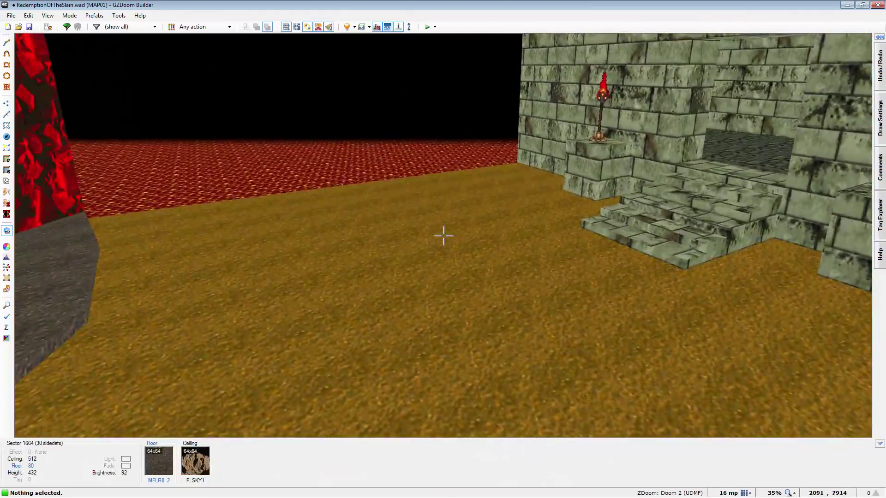